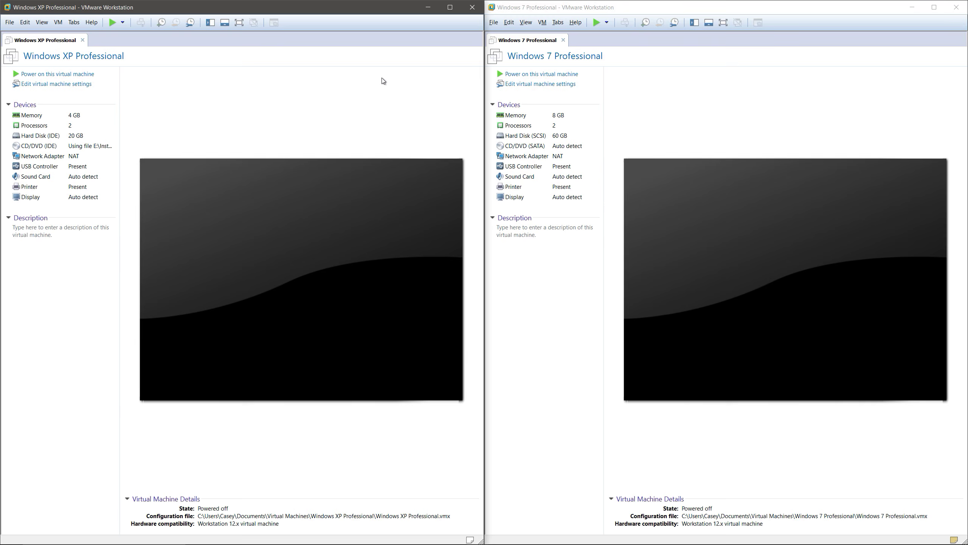
left_click(584, 18)
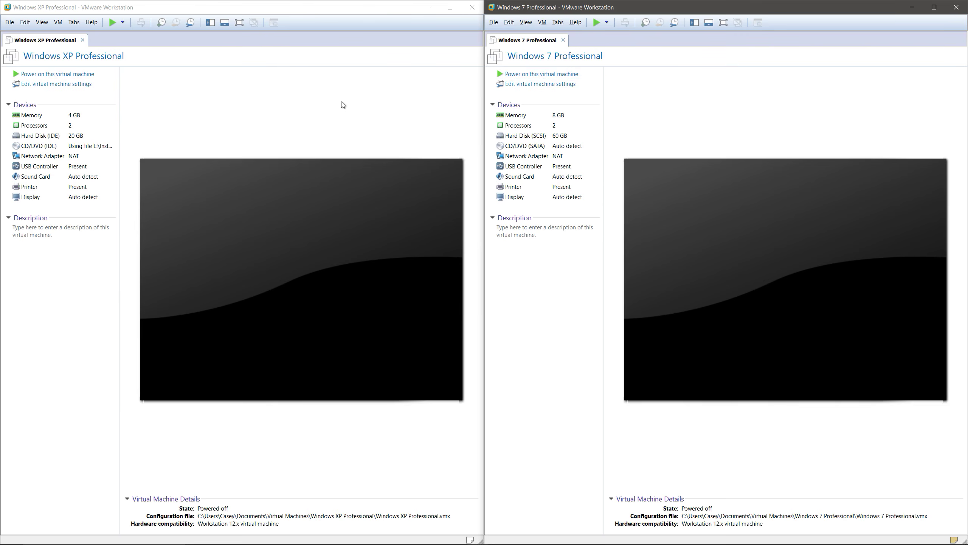
left_click(453, 129)
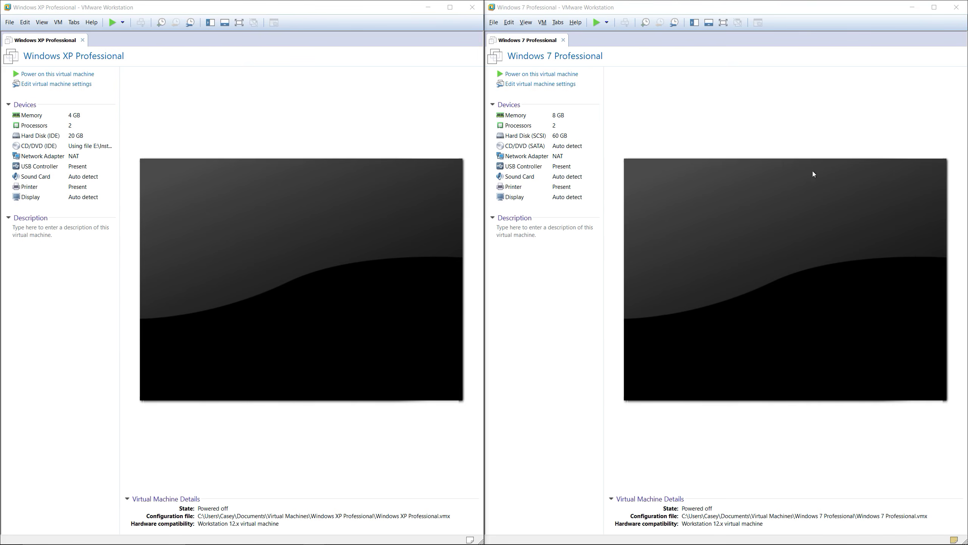
left_click(725, 60)
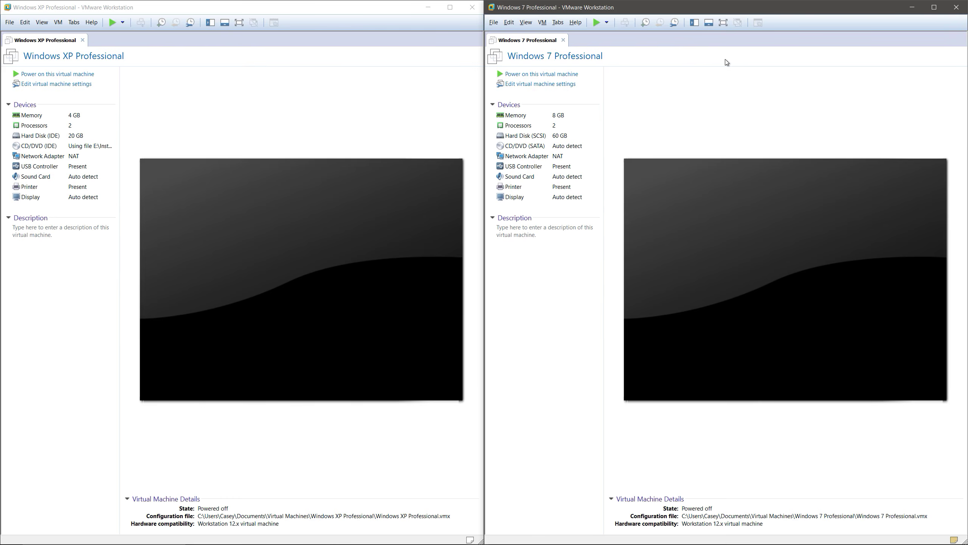
left_click(366, 93)
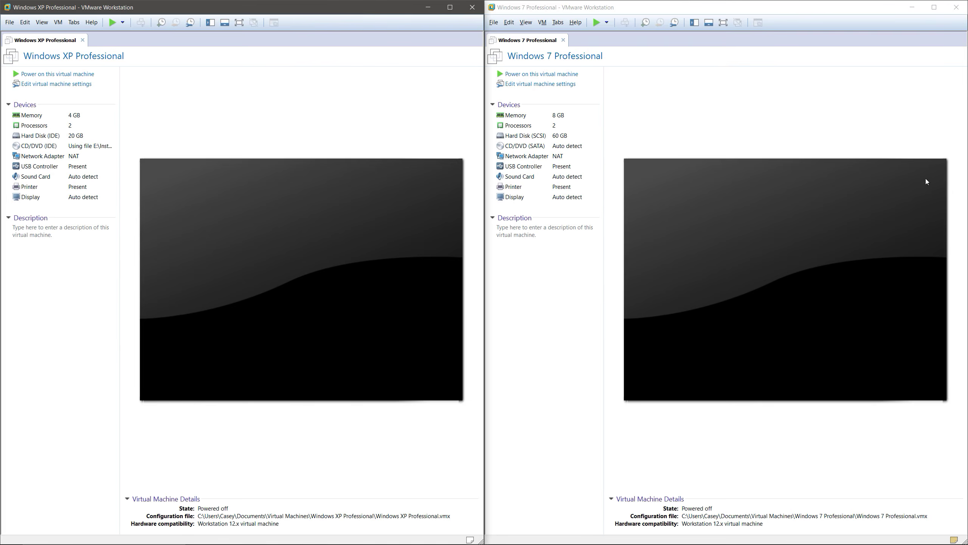
left_click(358, 101)
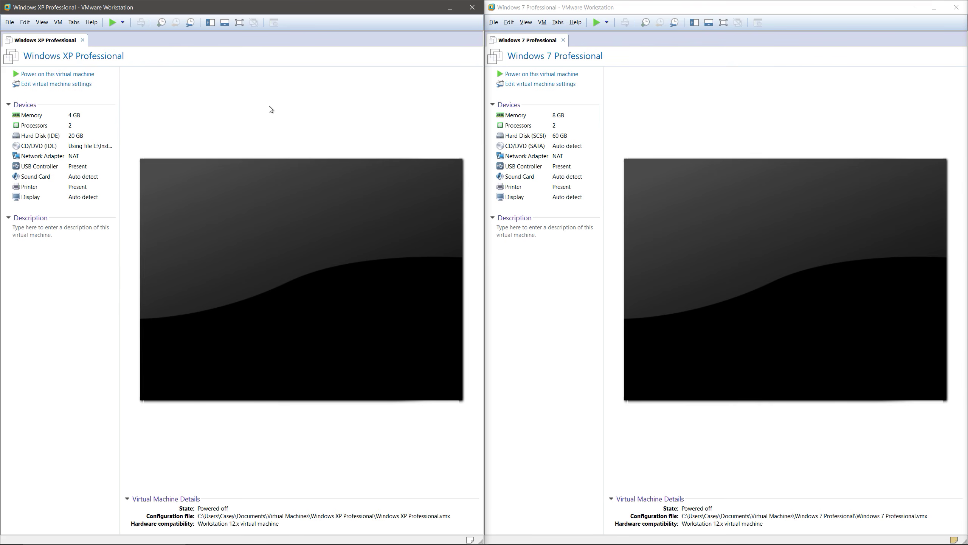
left_click(657, 61)
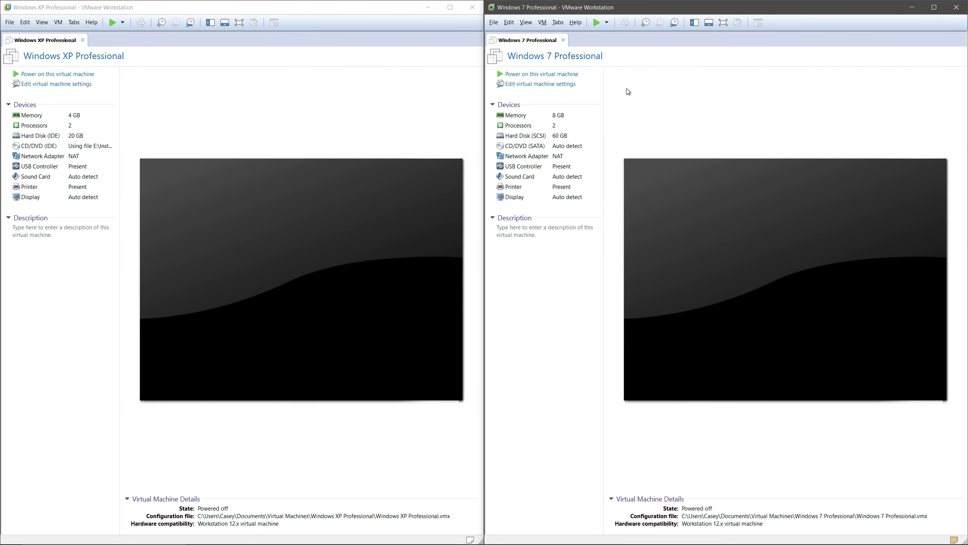
left_click(338, 46)
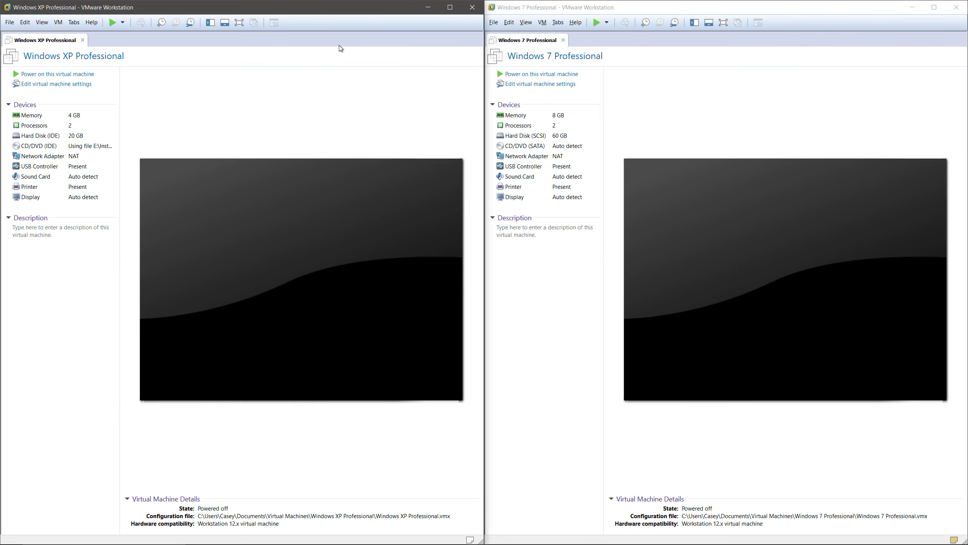
left_click(732, 96)
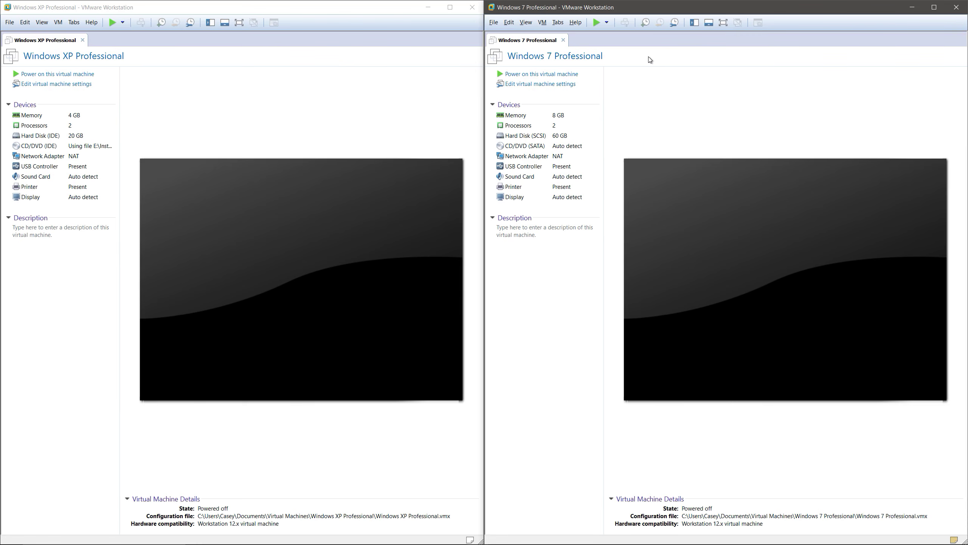
left_click(343, 88)
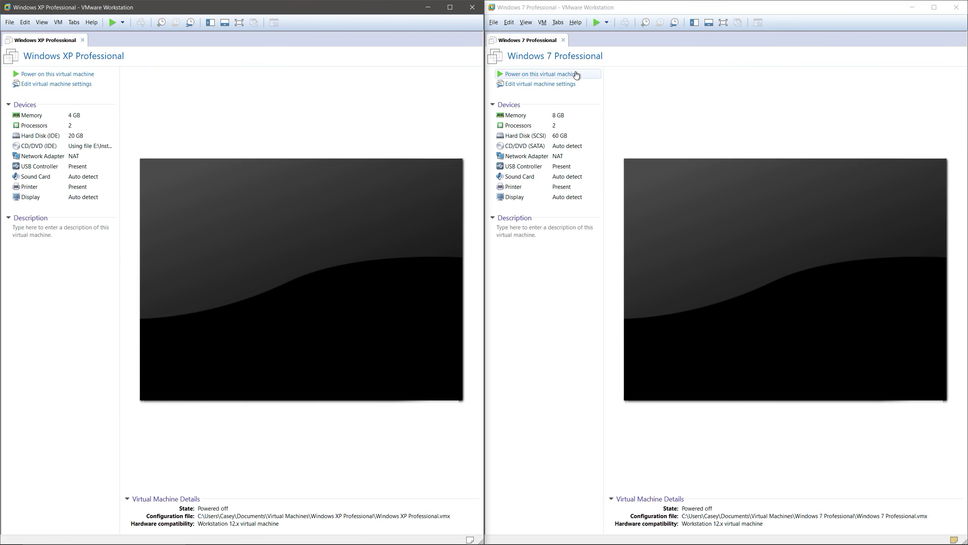
Power on the Windows 7 and Windows XP virtual machines, agreeing to try connecting the unavailable sata0:1 device at every power-on
left_click(563, 76)
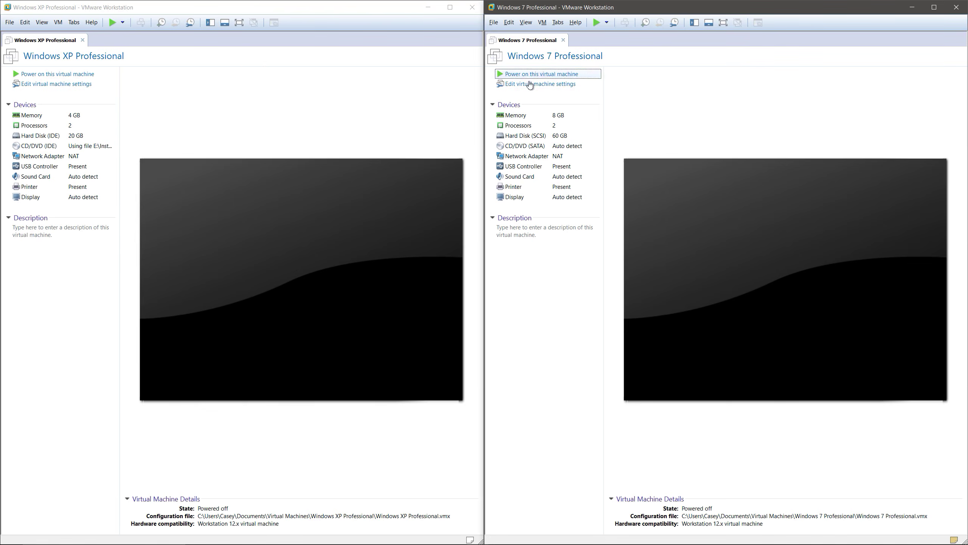
left_click(72, 74)
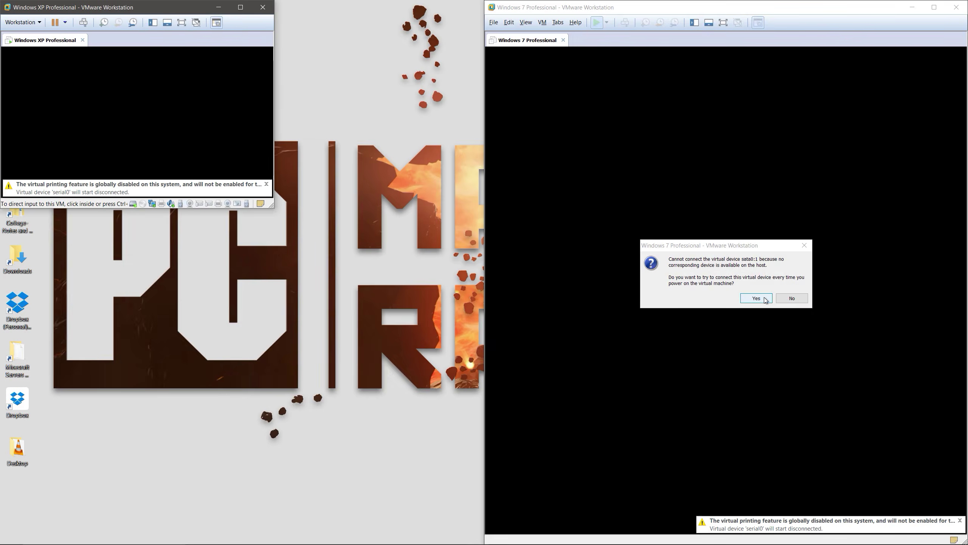
left_click(769, 297)
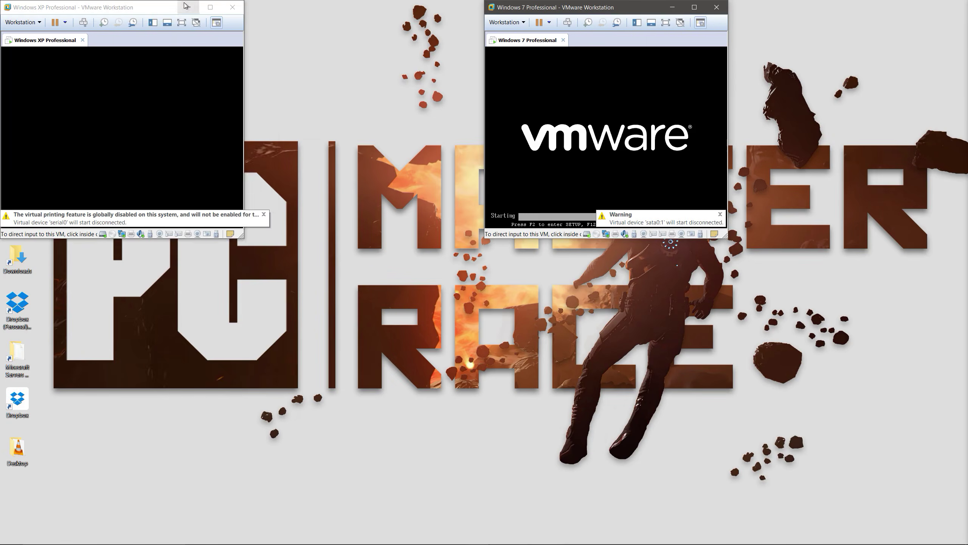
left_click_drag(144, 16, 0, 76)
left_click(719, 103)
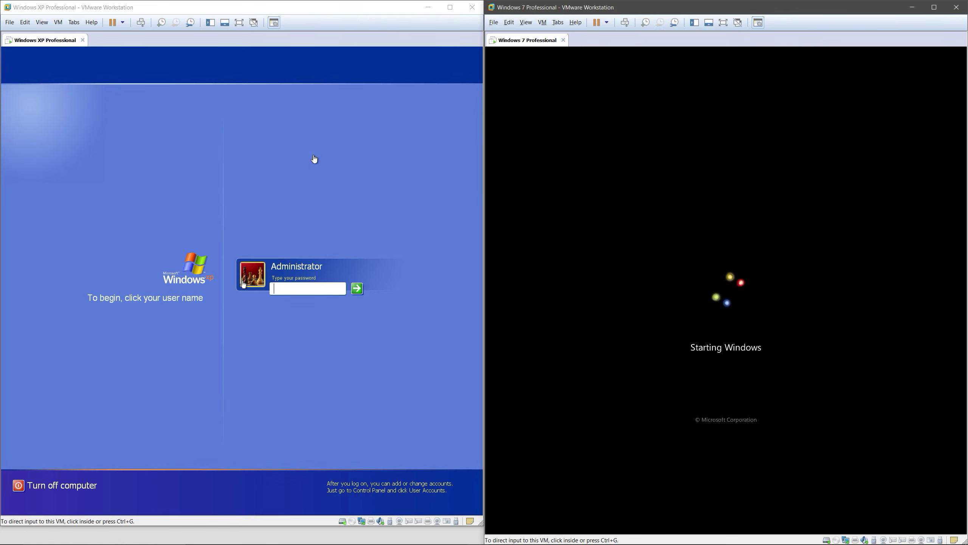
left_click(289, 191)
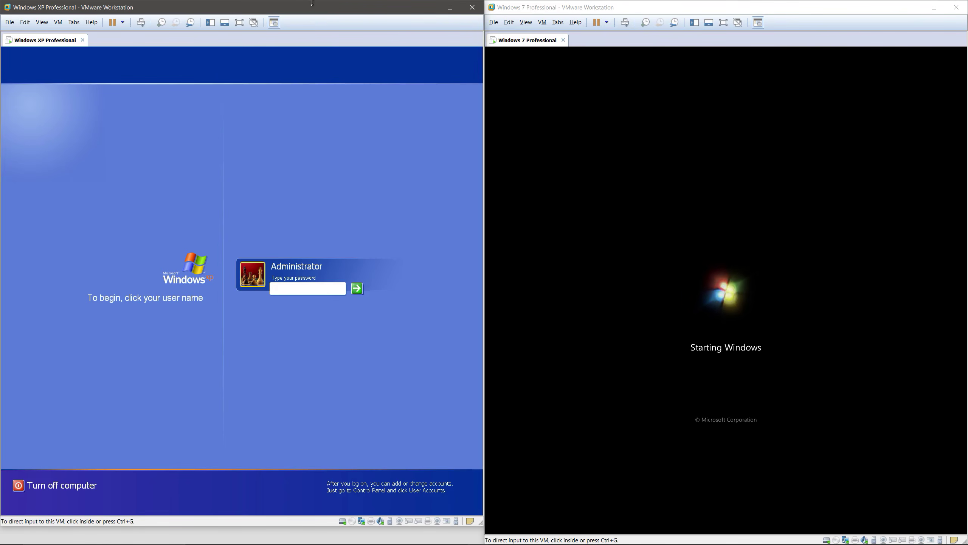
left_click(262, 114)
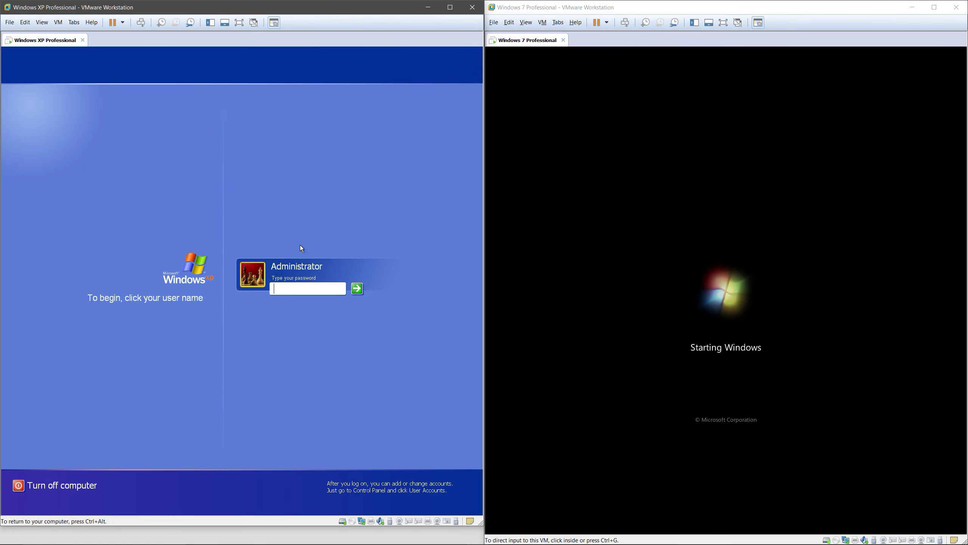
key("ctrl+alt")
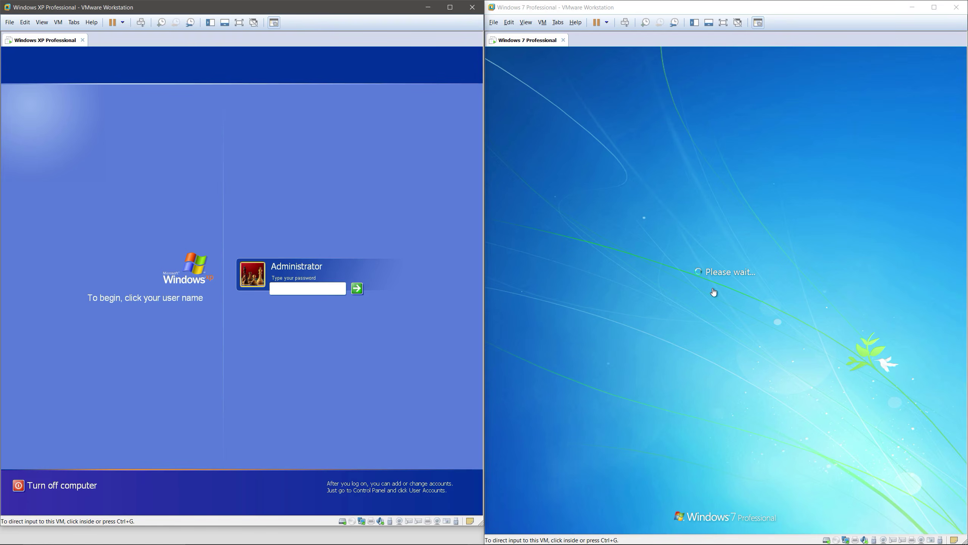
left_click(712, 327)
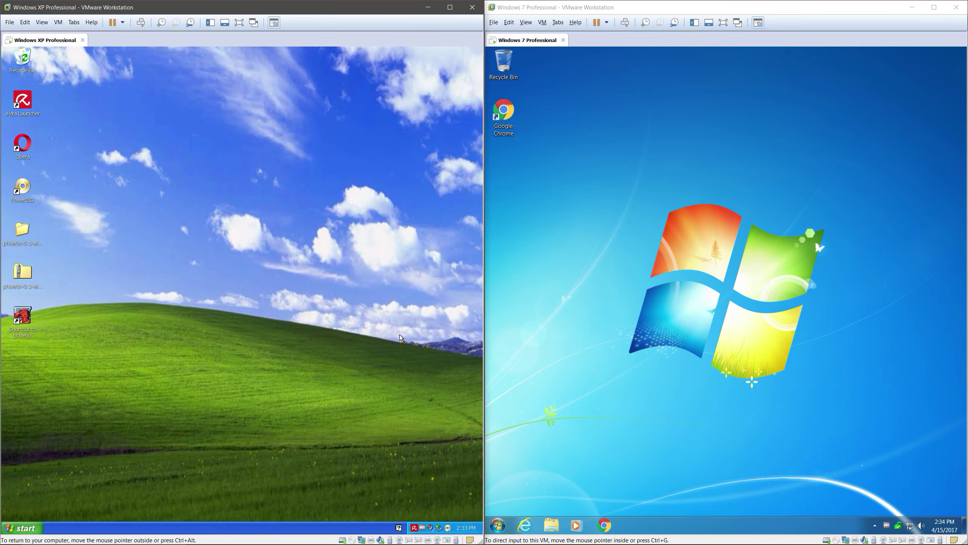
left_click(750, 300)
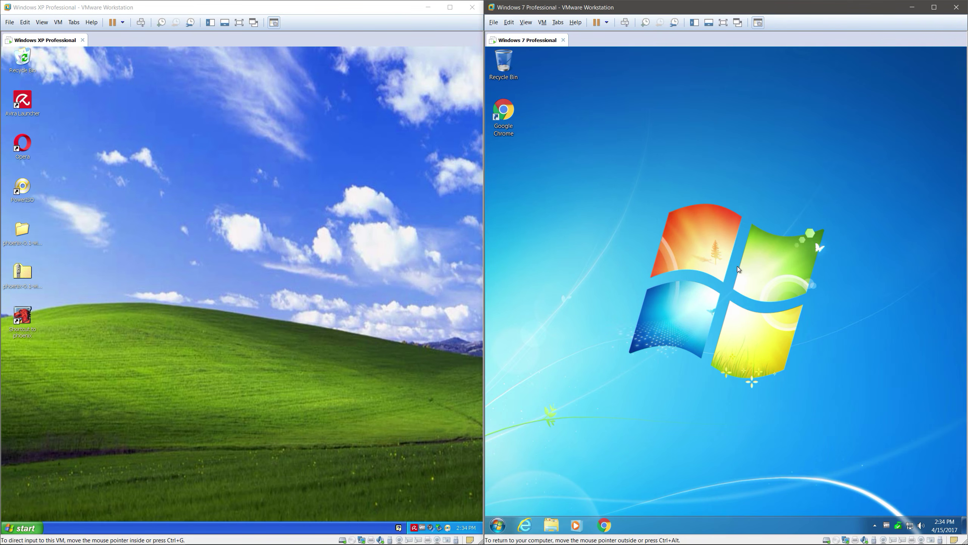
left_click(302, 287)
left_click(503, 63)
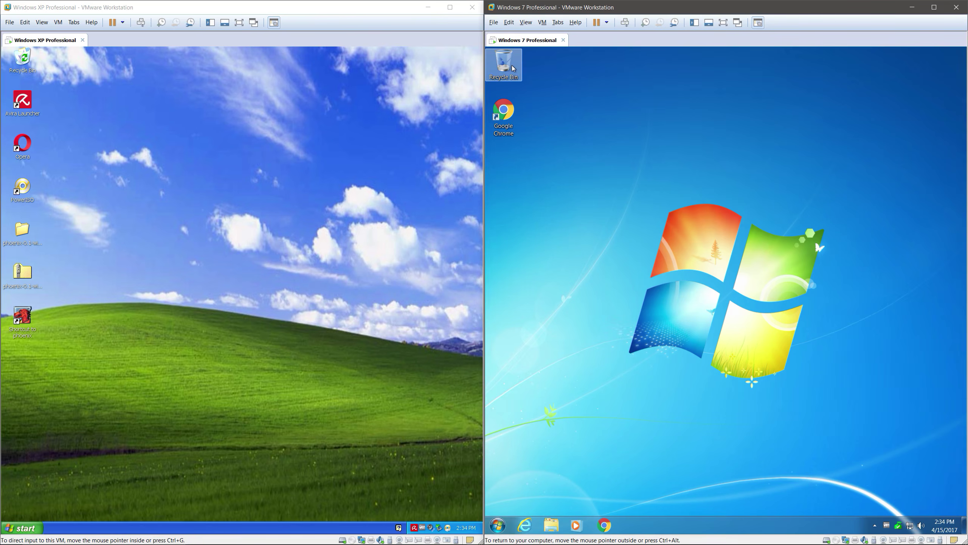
left_click(22, 59)
left_click(118, 104)
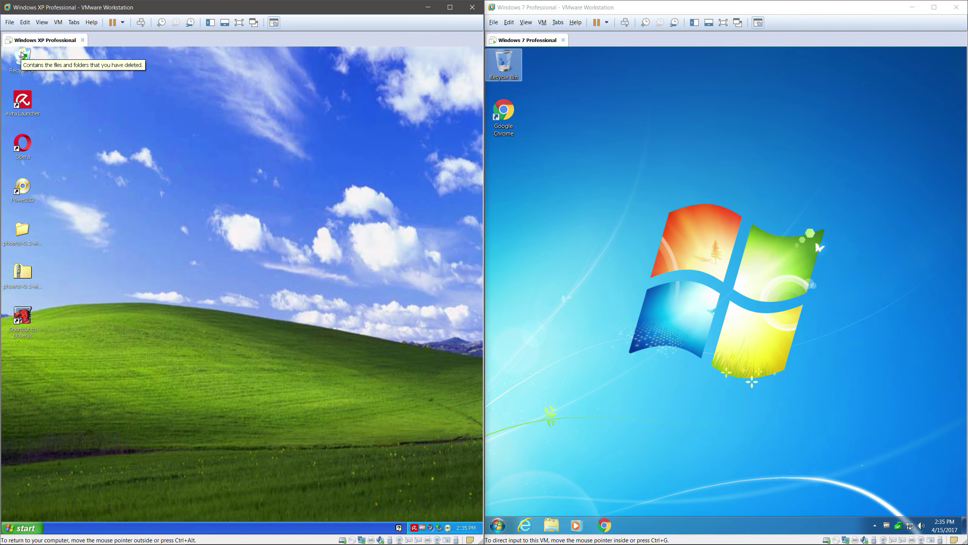
left_click(625, 157)
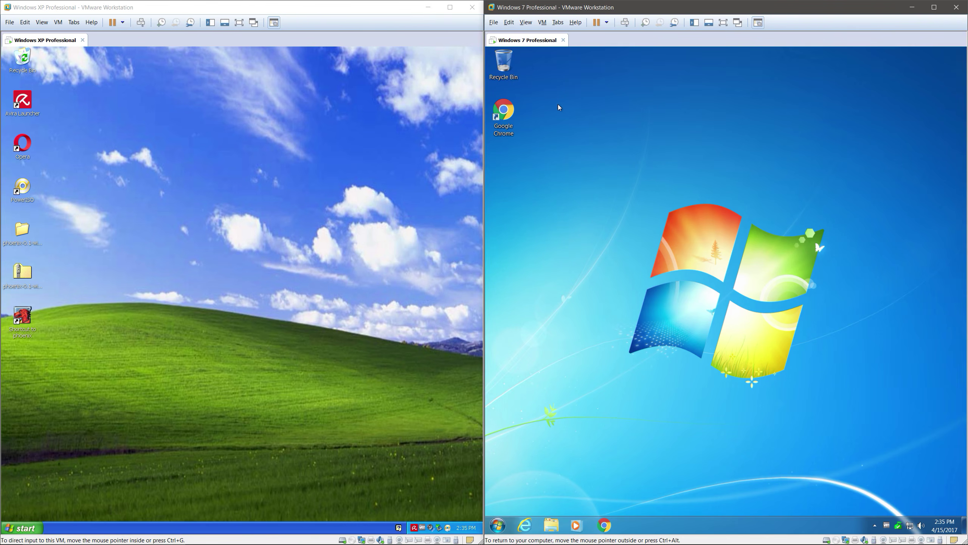
left_click(506, 69)
Open My Documents in the Windows XP machine and reposition its window slightly on the desktop
left_click(444, 398)
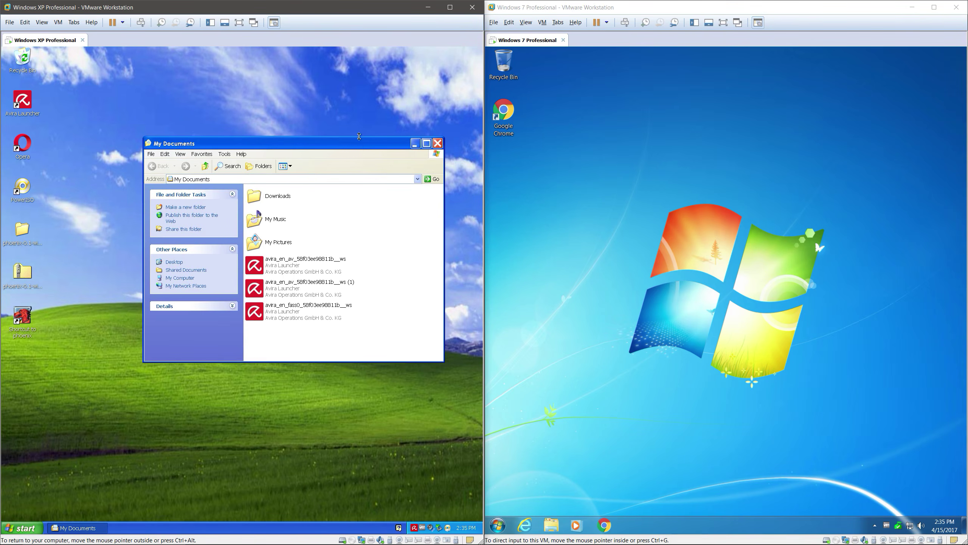
left_click_drag(331, 141, 304, 130)
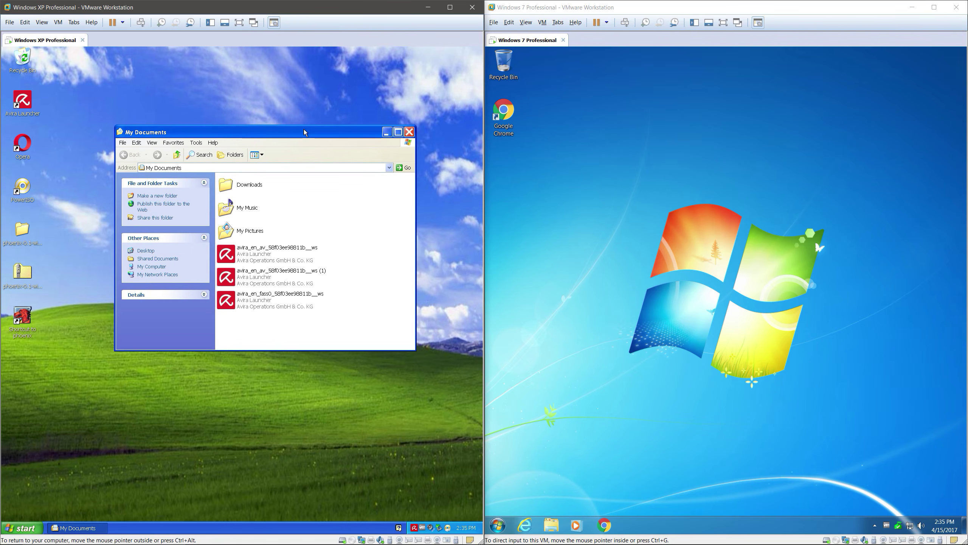
mouse_move(304, 130)
left_mouse_down()
mouse_move(319, 136)
mouse_move(292, 141)
mouse_move(302, 139)
left_mouse_up()
Apply the Windows Classic style to windows and buttons in the Windows XP display properties
right_click(447, 156)
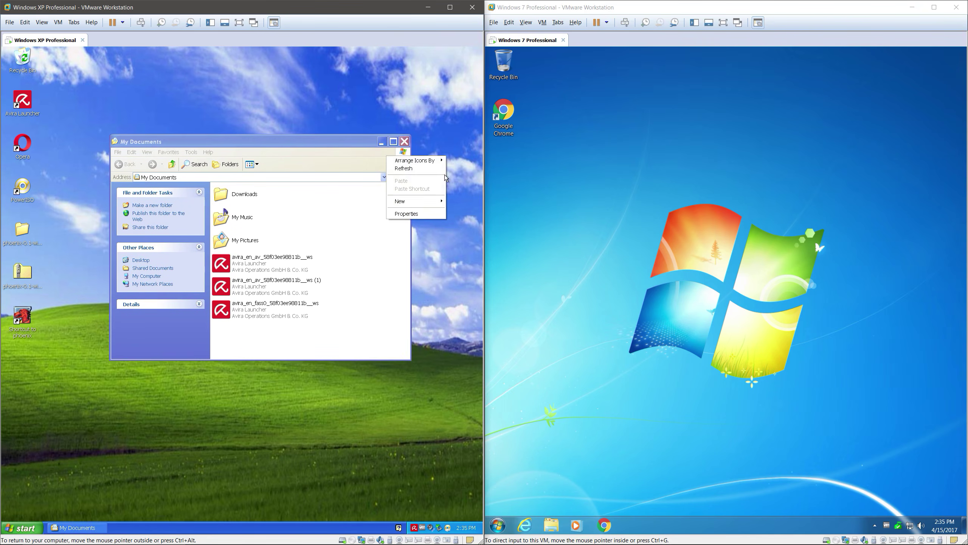
left_click(429, 215)
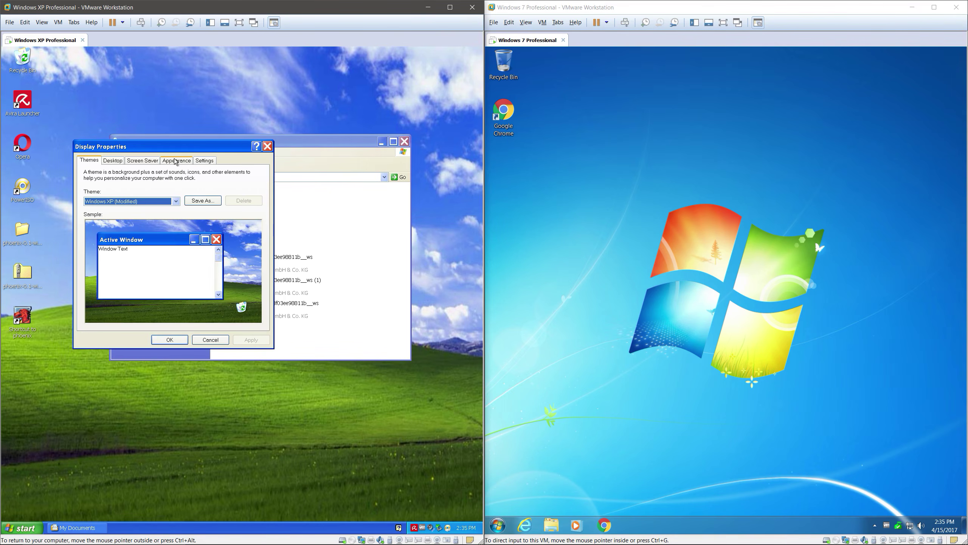
left_click(176, 161)
left_click(152, 275)
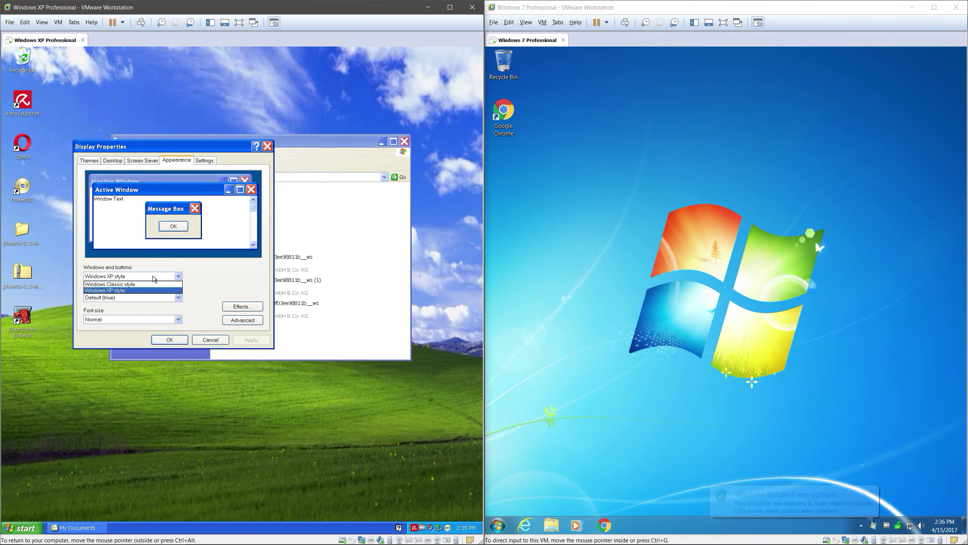
left_click(157, 283)
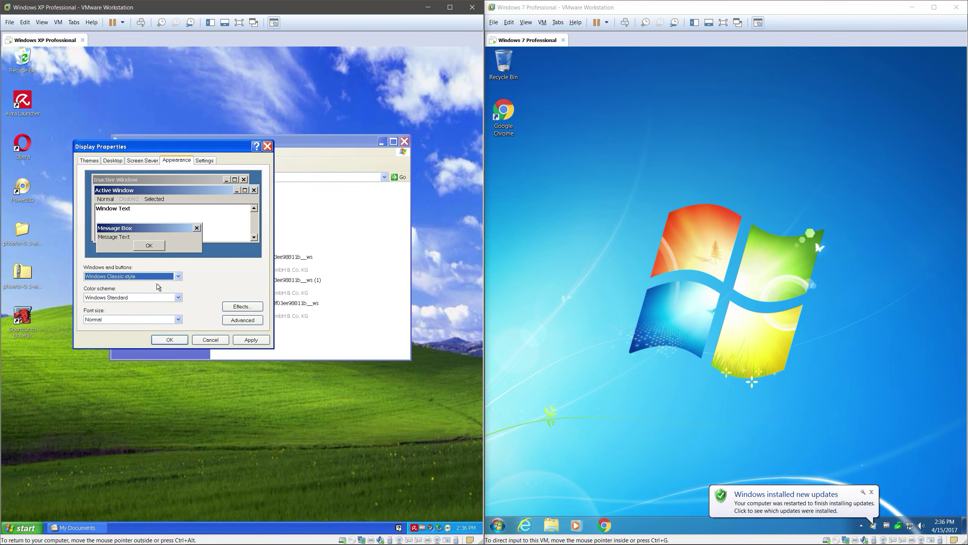
left_click(252, 339)
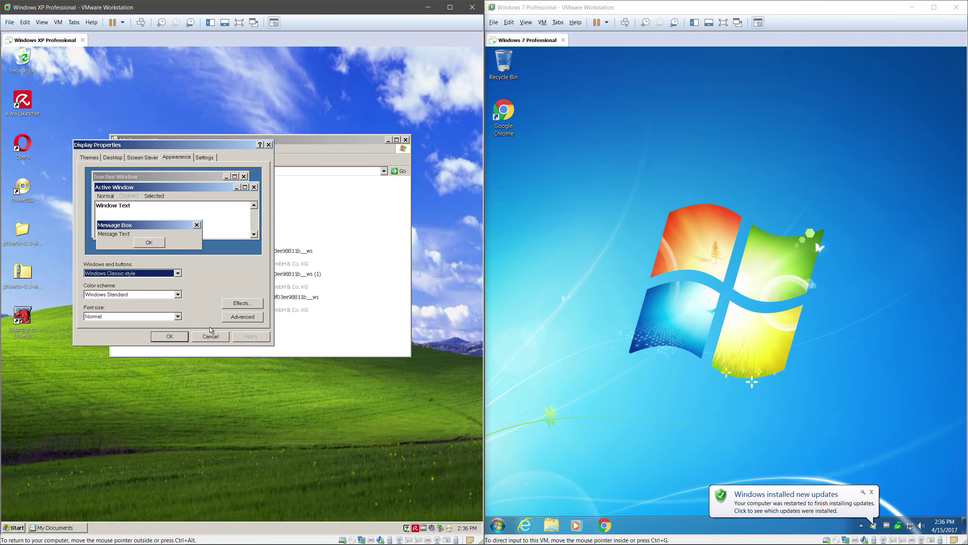
Move the Windows XP Display Properties window up and bring My Documents in front of it, slightly lower on the desktop
left_click_drag(198, 145, 189, 112)
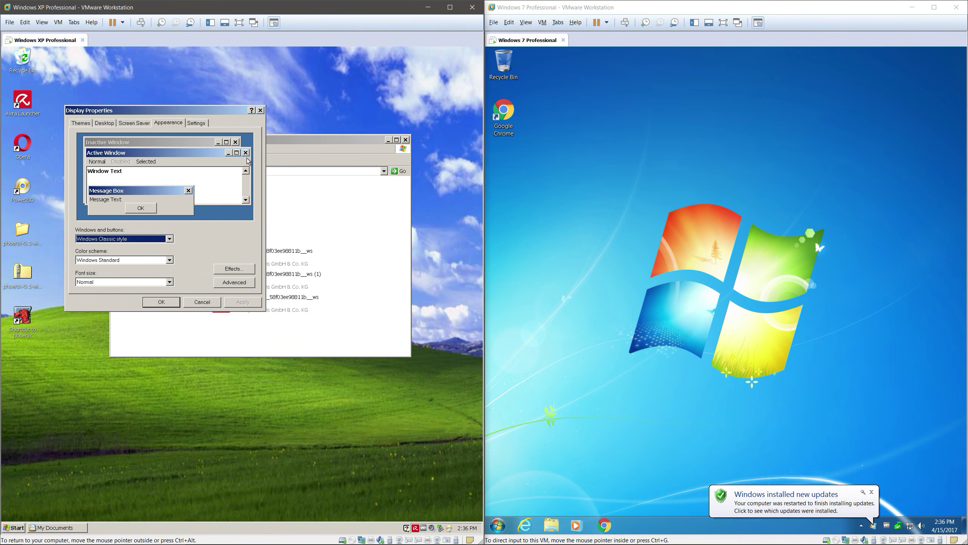
left_click_drag(279, 141, 294, 174)
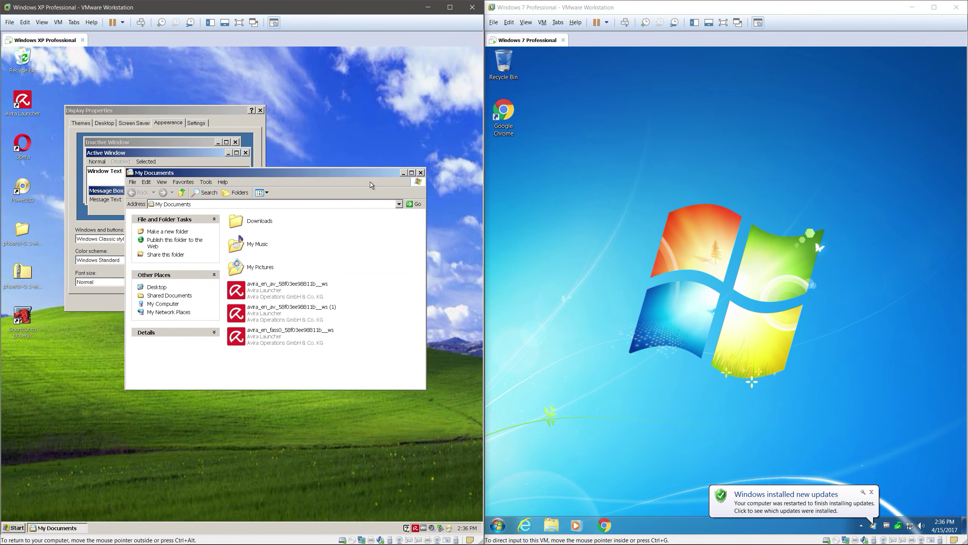
left_click_drag(313, 176, 294, 186)
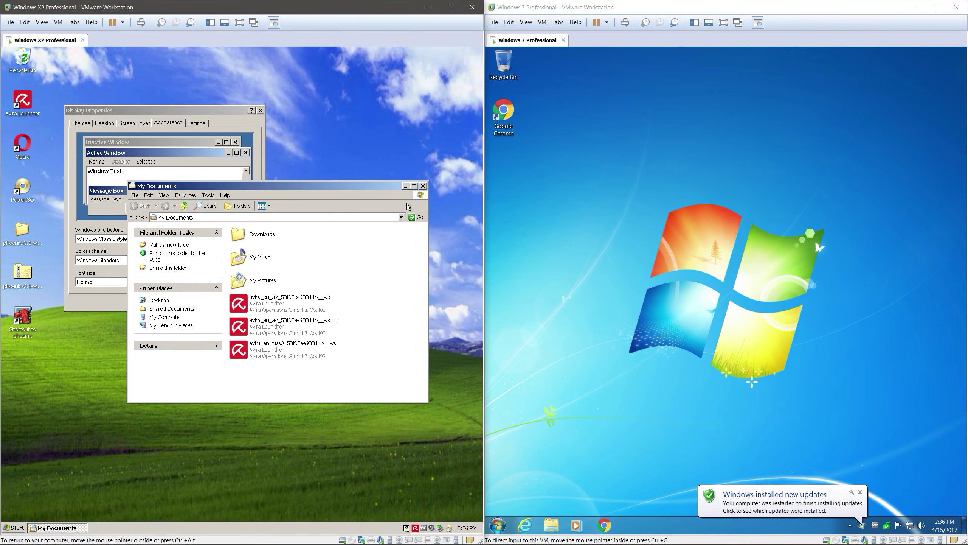
Apply the Windows Classic theme in the Windows 7 personalization settings
right_click(670, 192)
left_click(703, 284)
scroll(729, 359, "down", 3)
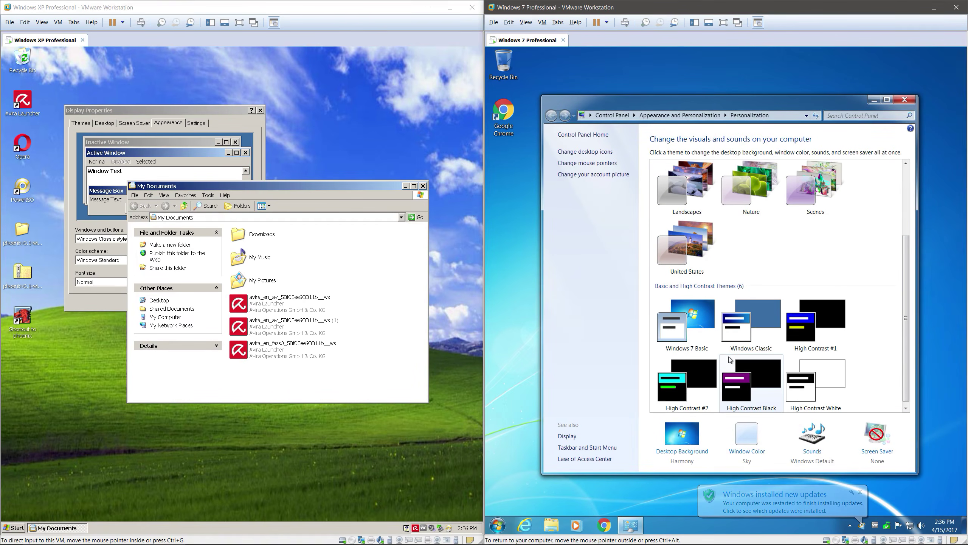
left_click(759, 336)
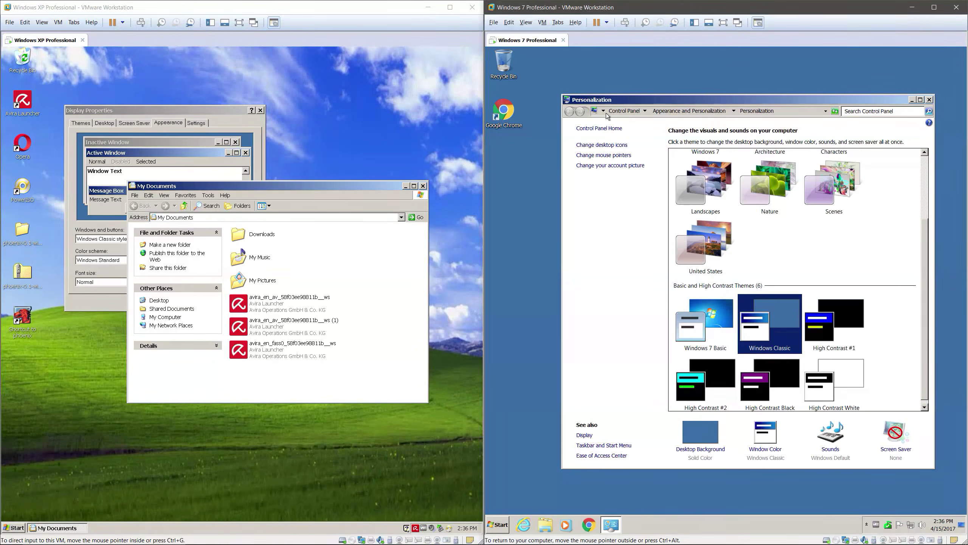
Move My Documents toward the lower part of the Windows XP desktop and bring Display Properties to the front
mouse_move(342, 188)
left_mouse_down()
mouse_move(340, 177)
mouse_move(345, 213)
mouse_move(324, 202)
mouse_move(366, 139)
mouse_move(347, 156)
mouse_move(345, 185)
left_mouse_up()
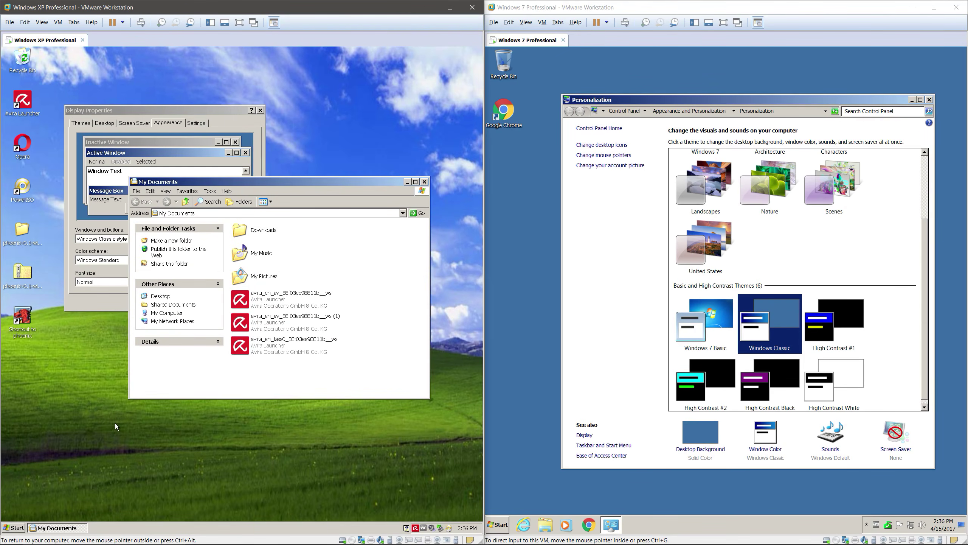
left_click_drag(250, 182, 301, 245)
left_click(201, 224)
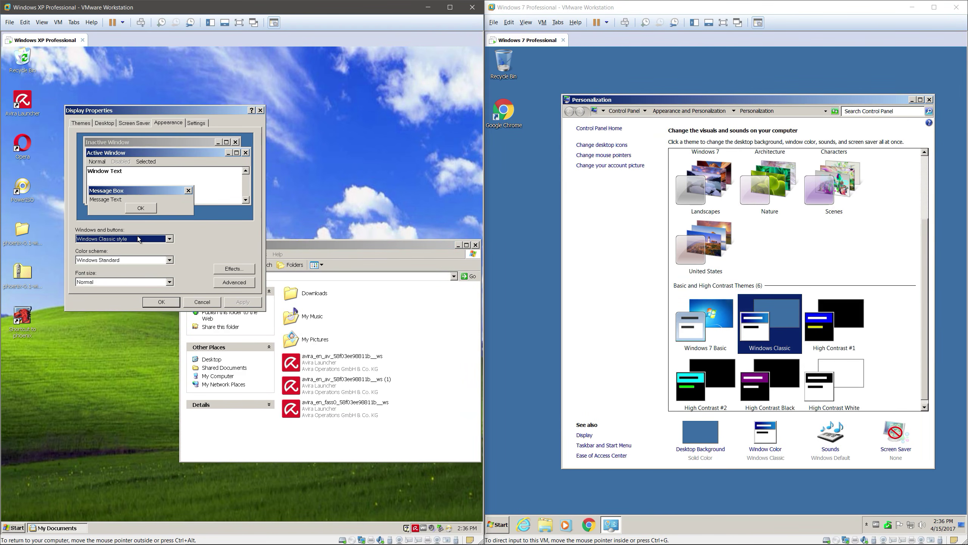
Move the Windows 7 Personalization and Windows XP Display Properties windows upward, and bring My Documents in front of Display Properties
left_click(596, 102)
left_click_drag(596, 102, 579, 90)
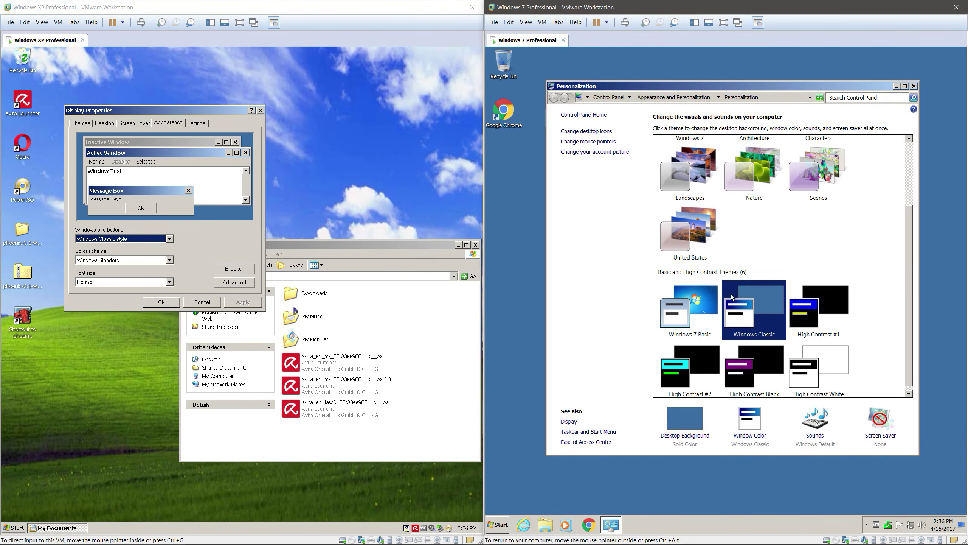
left_click(205, 117)
left_click_drag(205, 117, 201, 93)
mouse_move(333, 245)
left_mouse_down()
mouse_move(276, 238)
mouse_move(340, 244)
left_mouse_up()
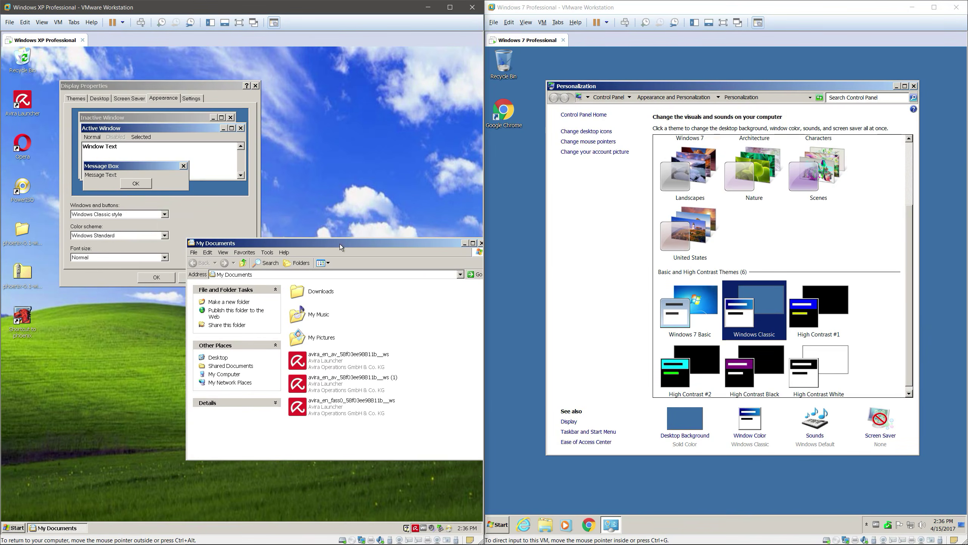
Apply the Windows XP style to windows and buttons in the Windows XP display properties
left_click(131, 215)
left_click(122, 228)
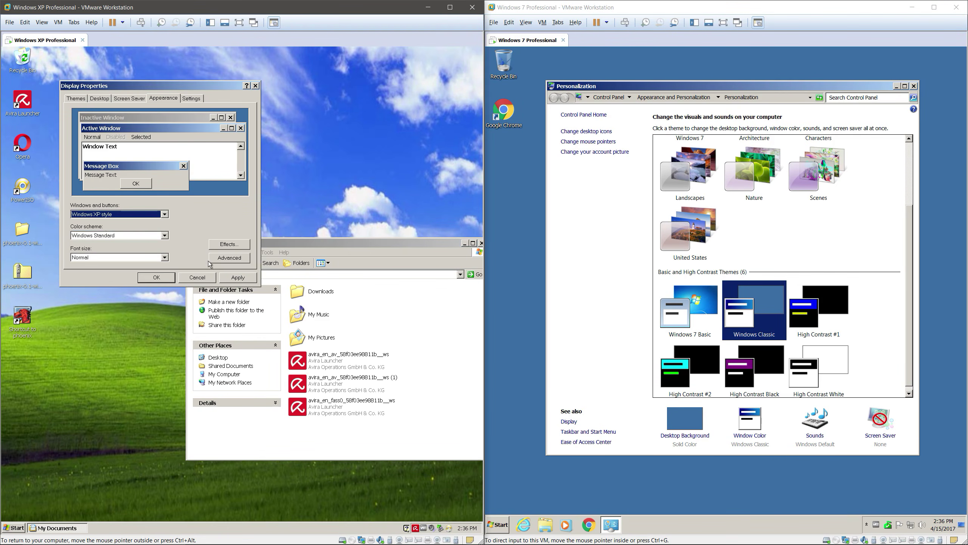
left_click(237, 278)
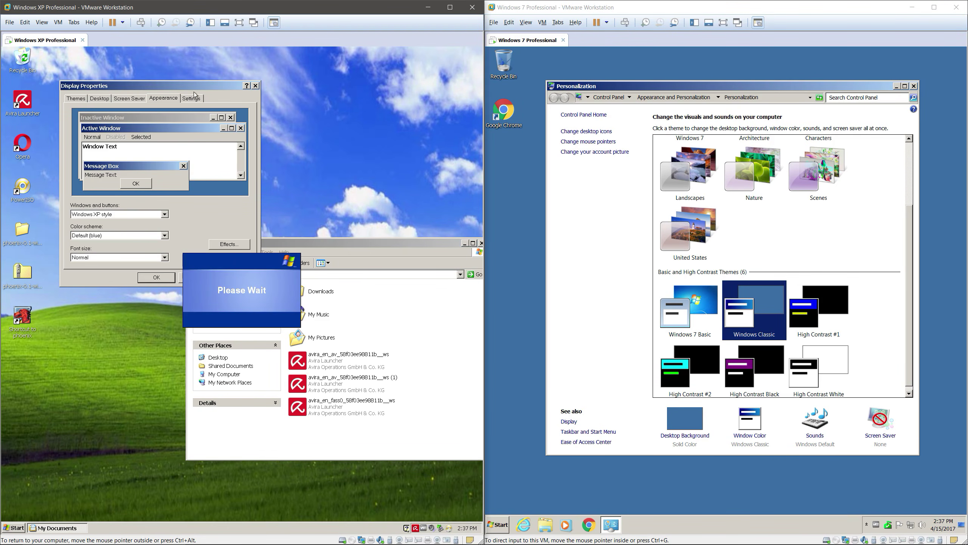
Close My Documents and move Display Properties toward the middle of the Windows XP desktop
left_click_drag(170, 87, 205, 95)
left_click_drag(377, 248, 327, 248)
left_click(426, 245)
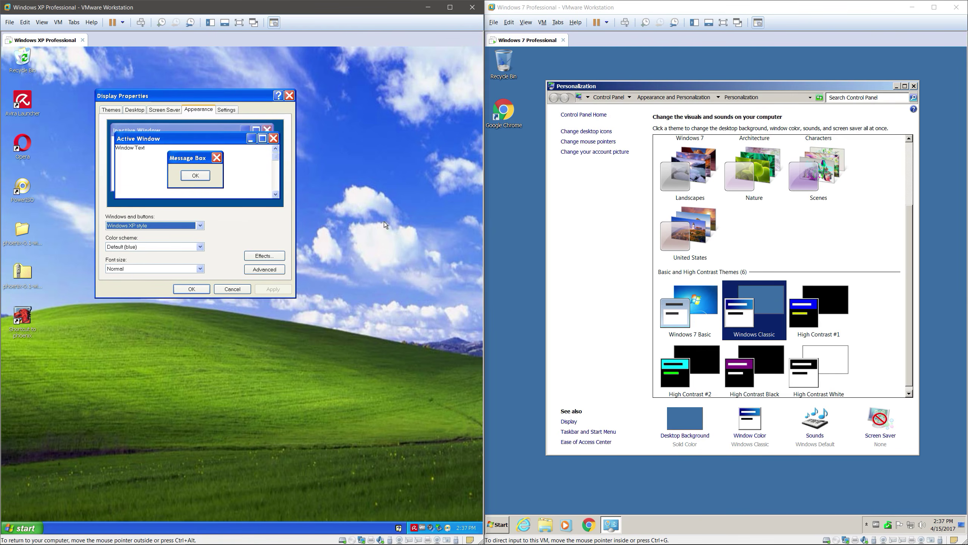
left_click_drag(203, 96, 254, 122)
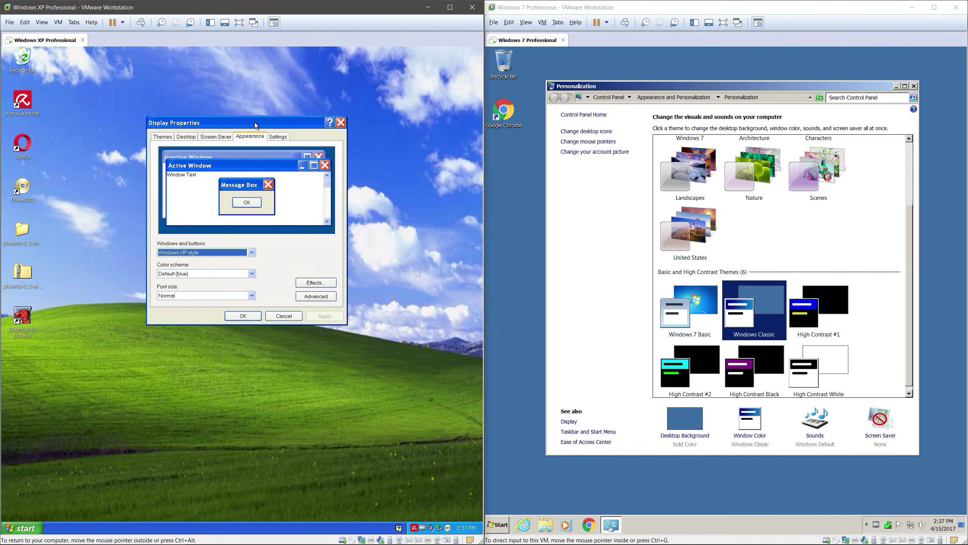
Open Control Panel from the Windows XP Start menu and close it again
left_click(23, 528)
left_click(295, 330)
left_click_drag(249, 122, 270, 114)
left_click(31, 527)
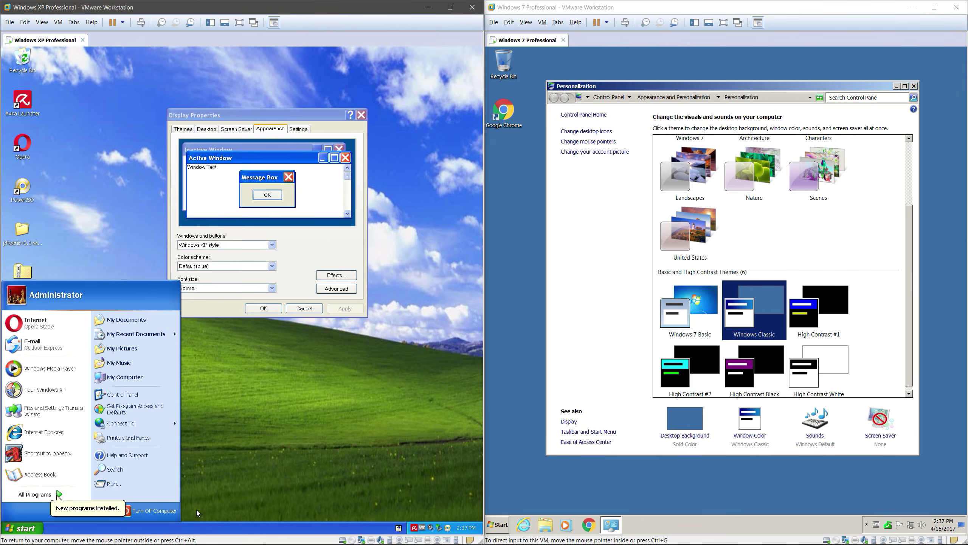
left_click(136, 401)
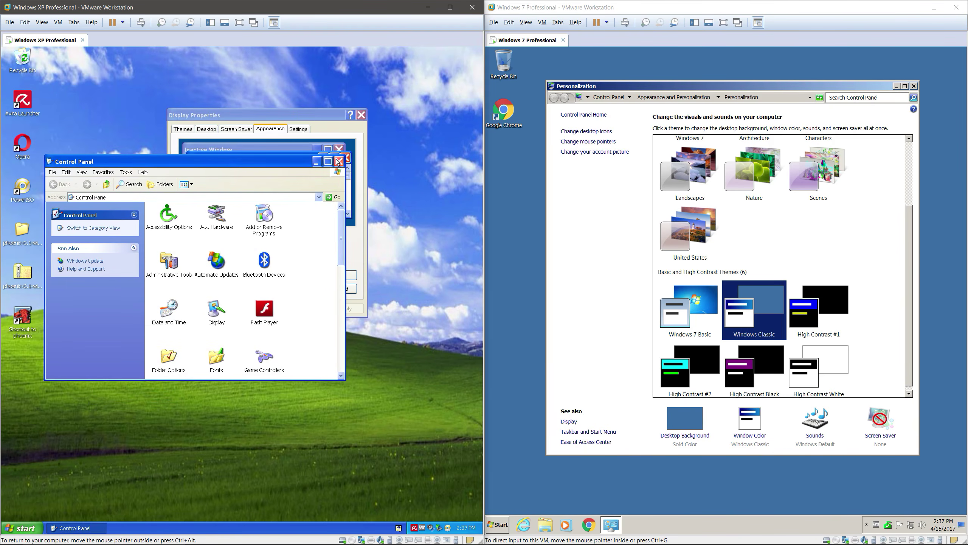
left_click(338, 162)
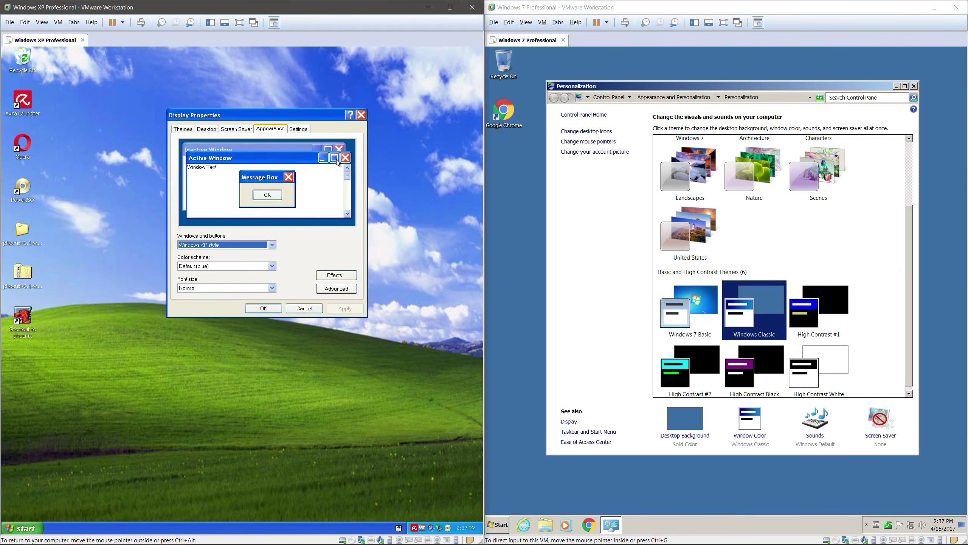
Confirm and close Display Properties, and open Control Panel from the Windows XP Start menu
left_click_drag(258, 114, 272, 99)
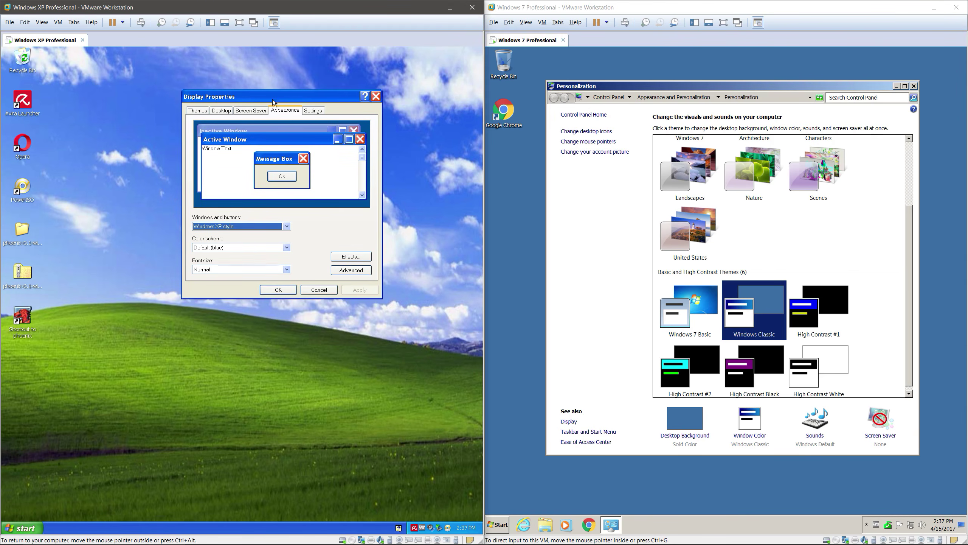
left_click(273, 292)
left_click(23, 528)
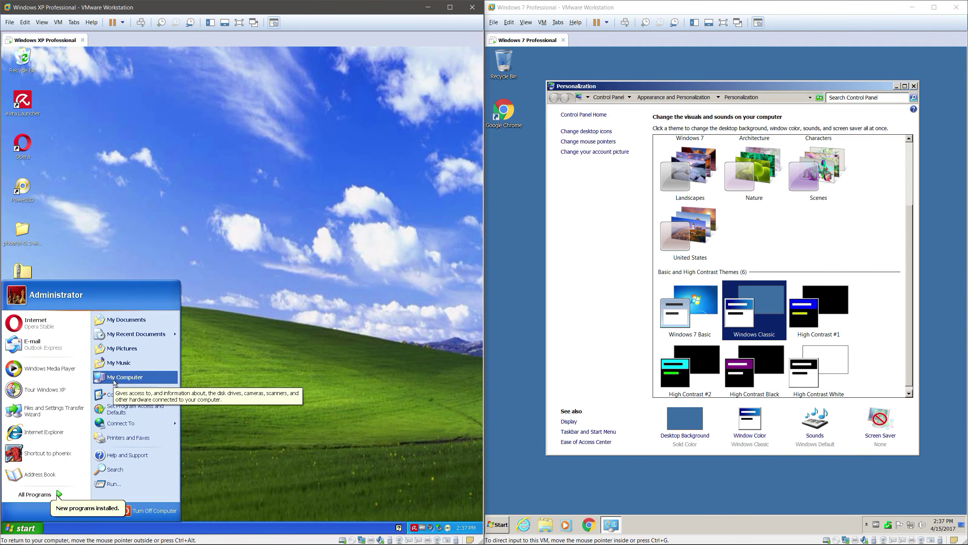
left_click(107, 395)
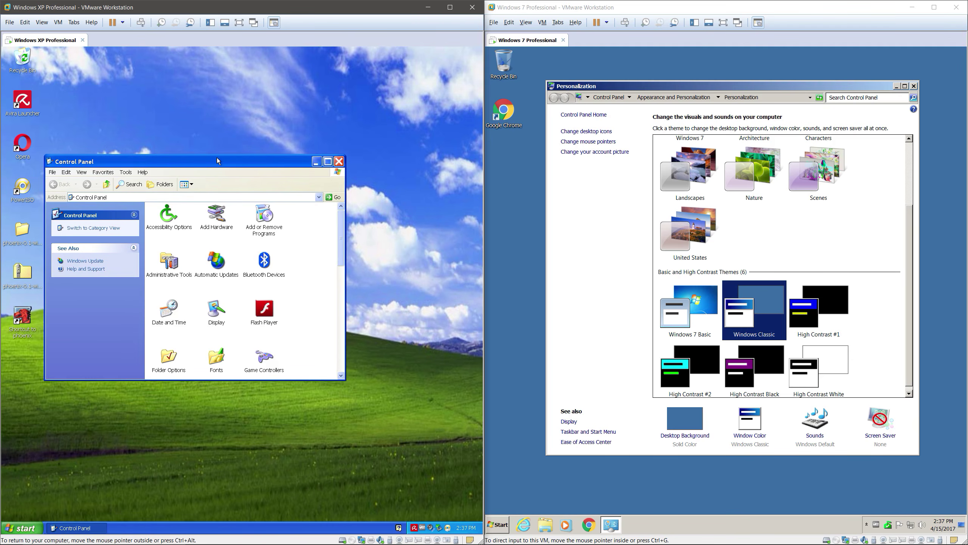
Maximize the Windows XP Control Panel window and restore it to its smaller size
left_click_drag(217, 160, 259, 160)
left_click(371, 161)
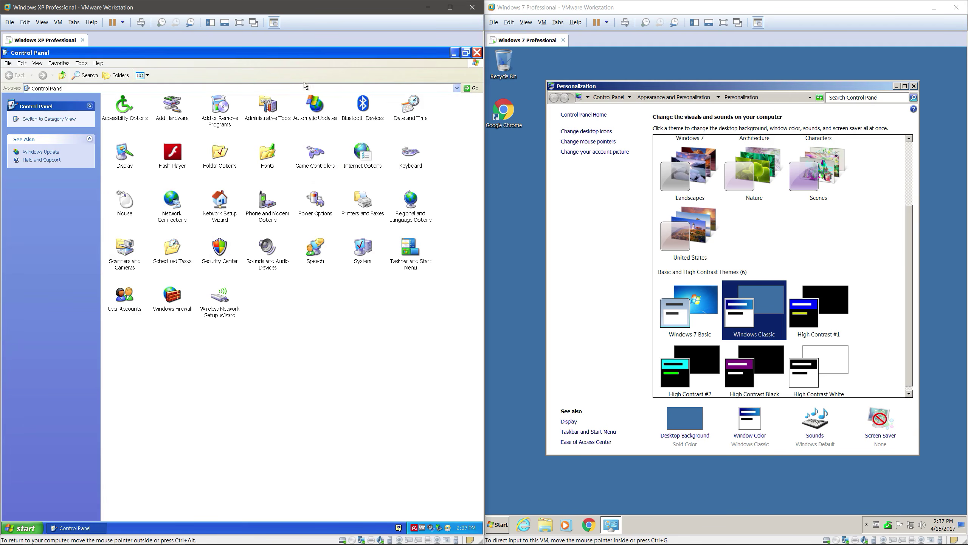
left_click(465, 53)
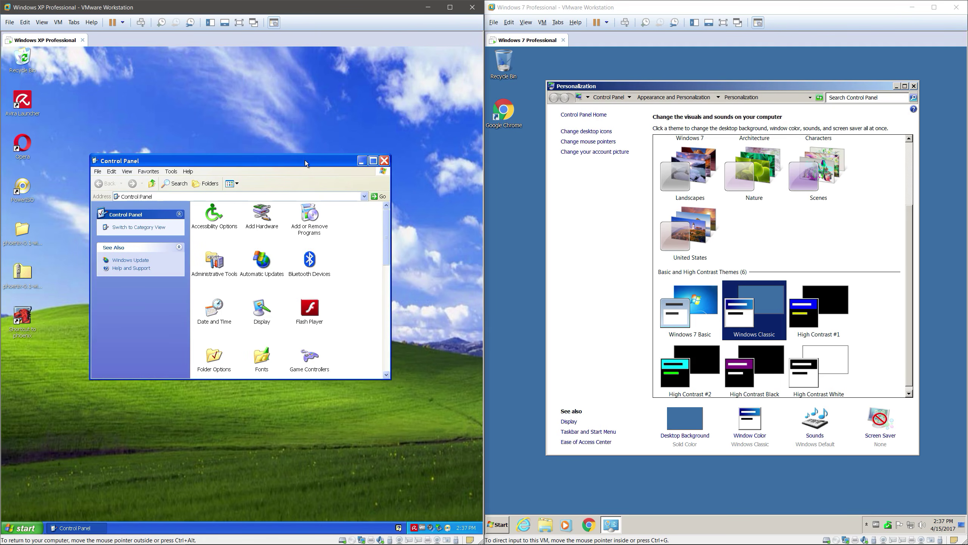
left_click_drag(305, 161, 322, 175)
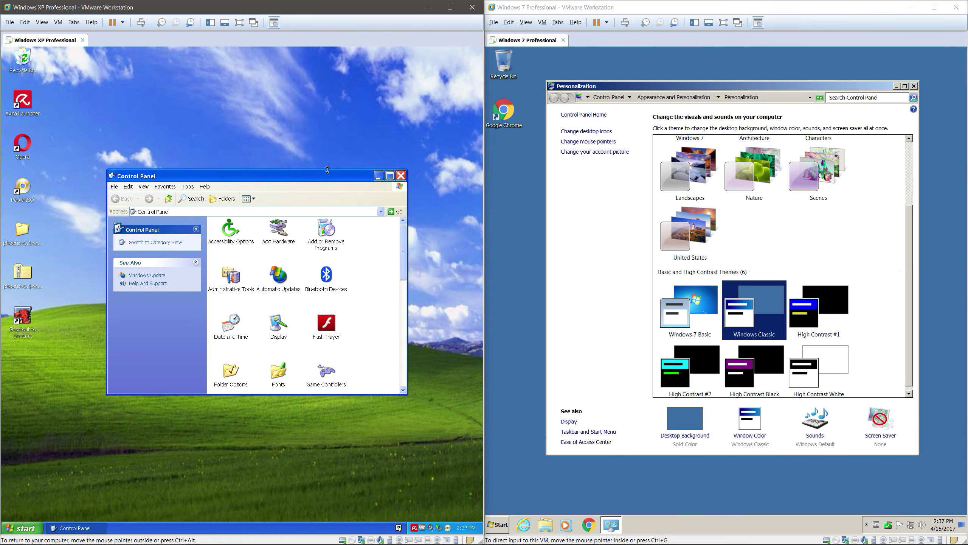
Look through the Control Panel items in Windows XP and close the window
scroll(355, 261, "down", 2)
scroll(359, 258, "up", 2)
left_click_drag(276, 180, 249, 169)
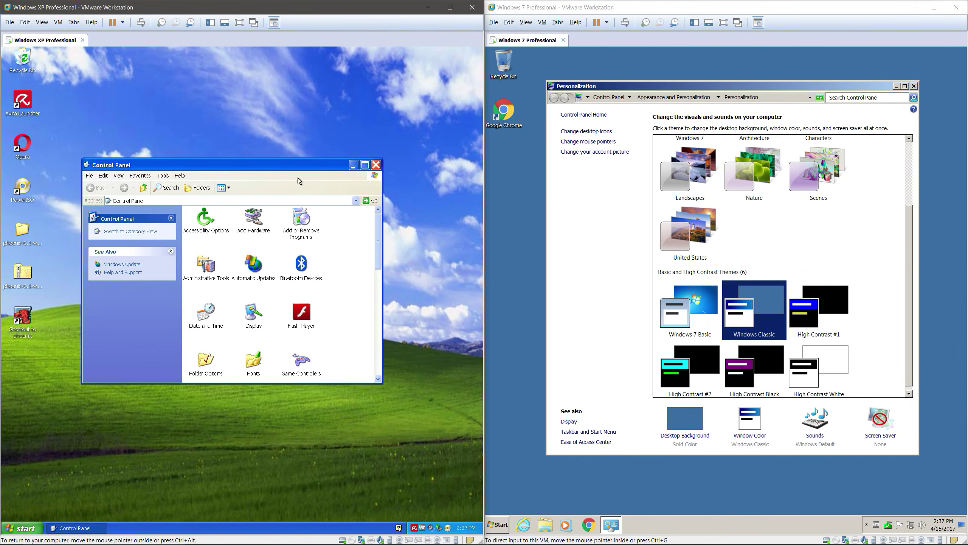
left_click(373, 168)
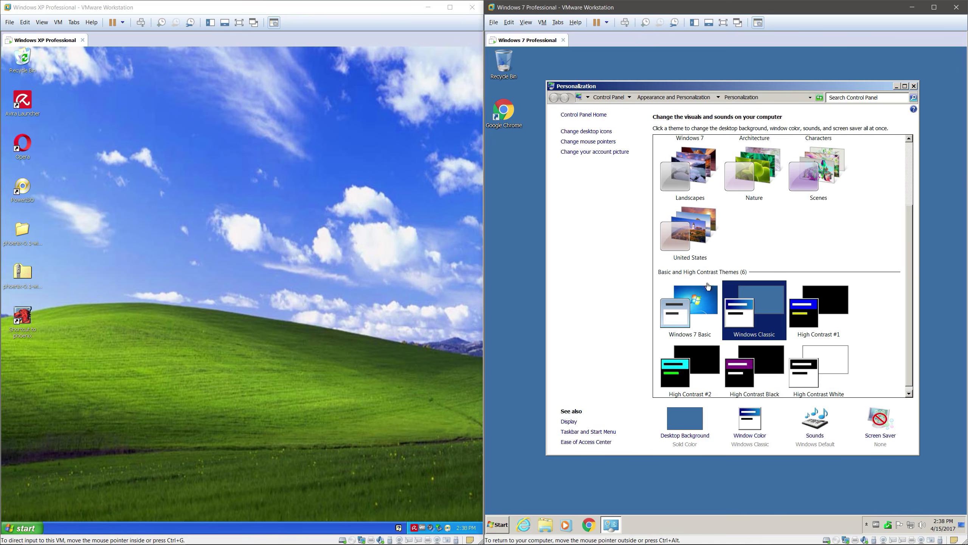
Apply the Windows 7 Aero theme in the Windows 7 virtual machine and close the Personalization window
scroll(692, 237, "up", 3)
left_click(700, 201)
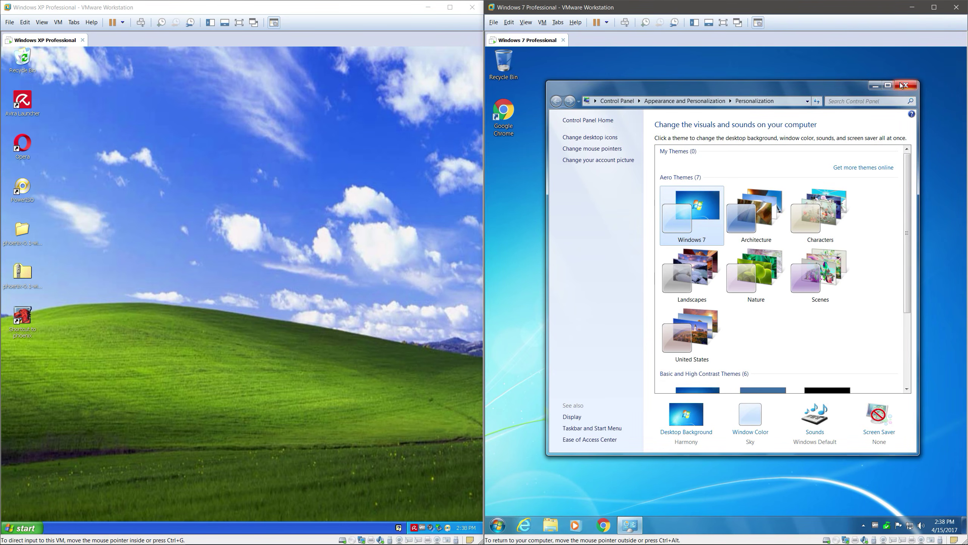
left_click_drag(634, 88, 595, 115)
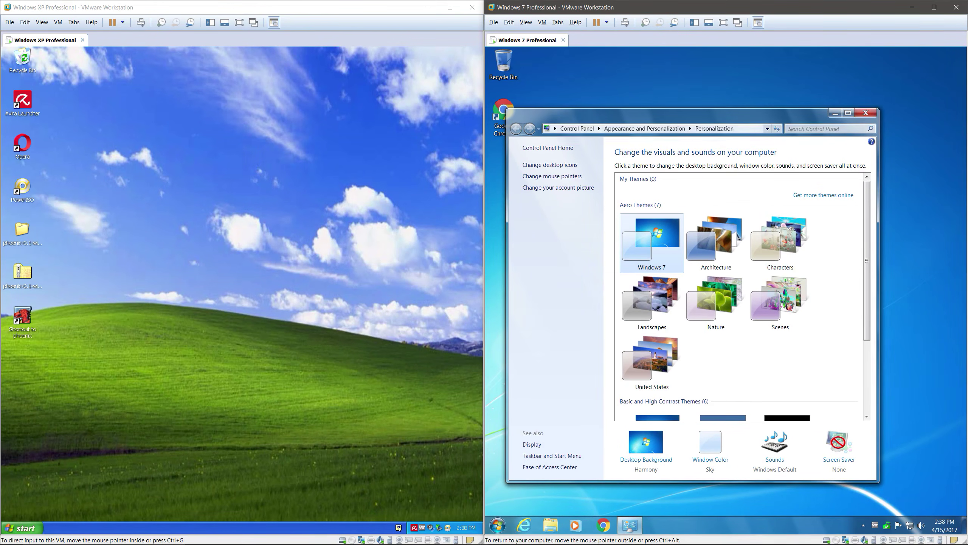
left_click(872, 115)
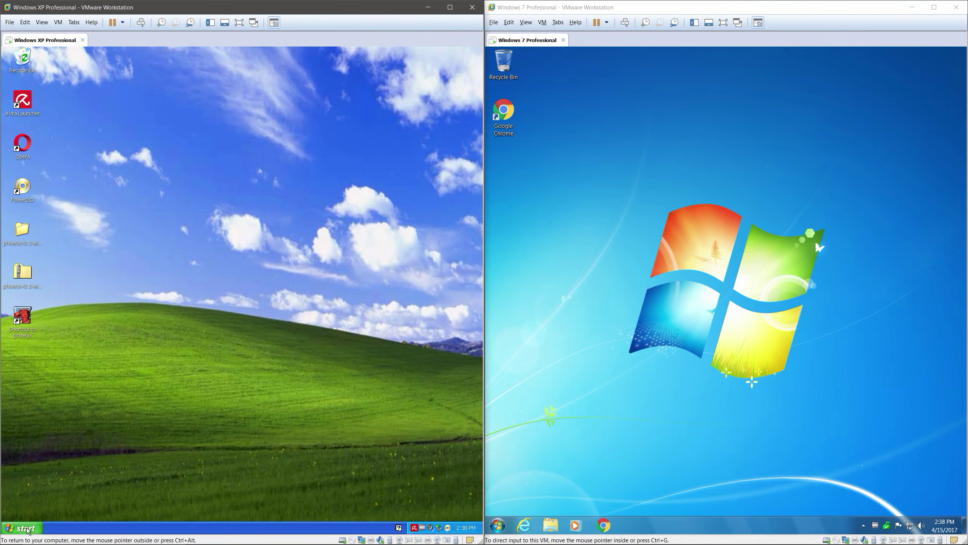
Display the Windows XP Start menu beside the Windows 7 Libraries window, placing Libraries fully within its desktop
left_click(26, 528)
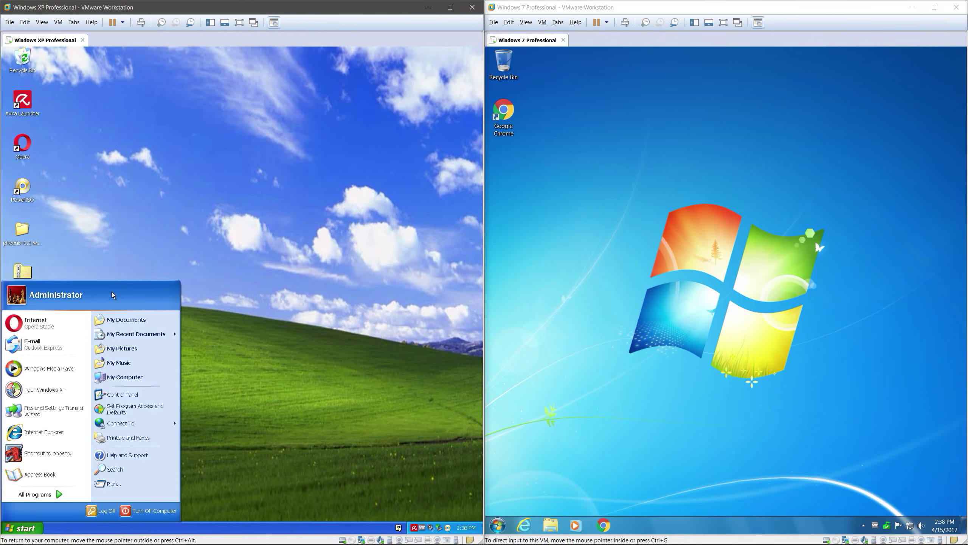
left_click(655, 300)
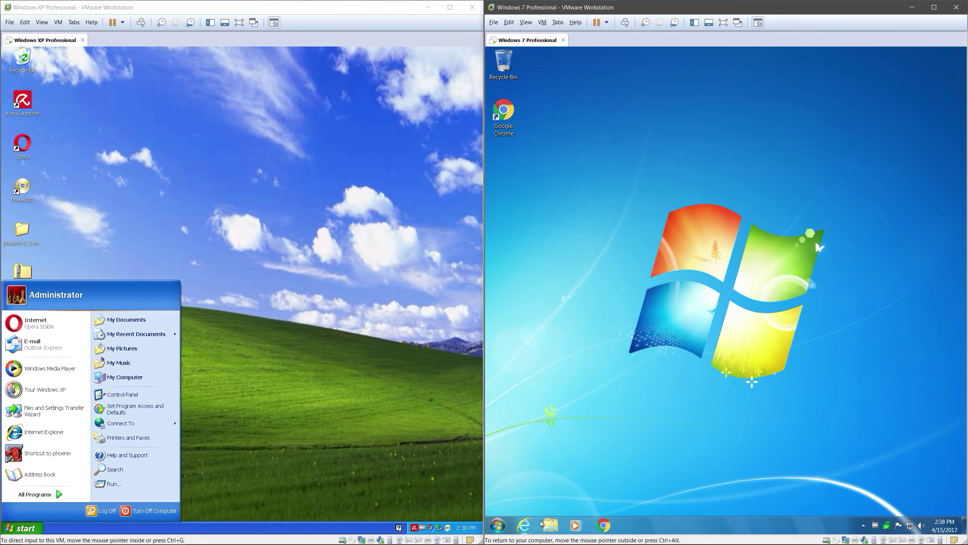
left_click(559, 524)
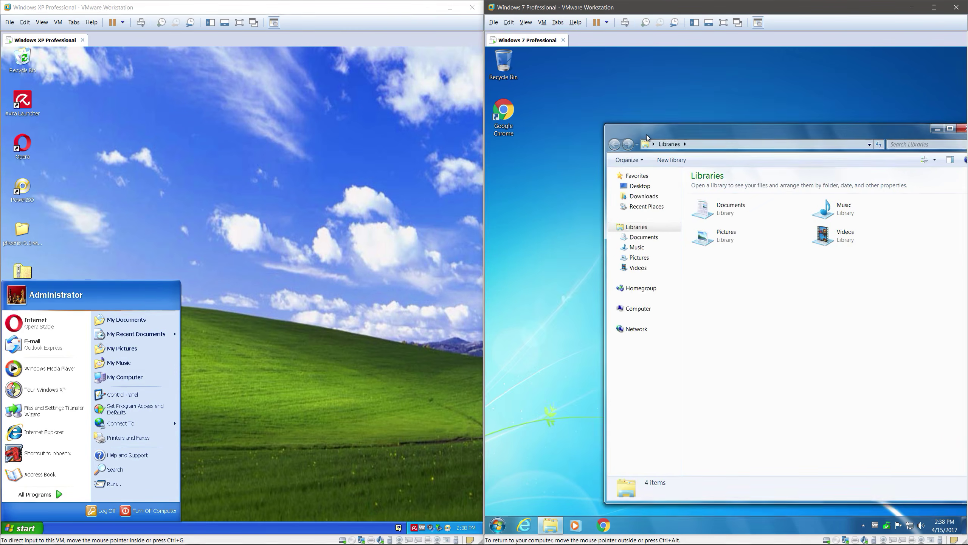
mouse_move(533, 98)
left_mouse_down()
mouse_move(524, 109)
mouse_move(528, 100)
mouse_move(606, 103)
mouse_move(532, 124)
mouse_move(610, 125)
mouse_move(528, 115)
mouse_move(525, 96)
left_mouse_up()
left_click_drag(539, 118, 625, 83)
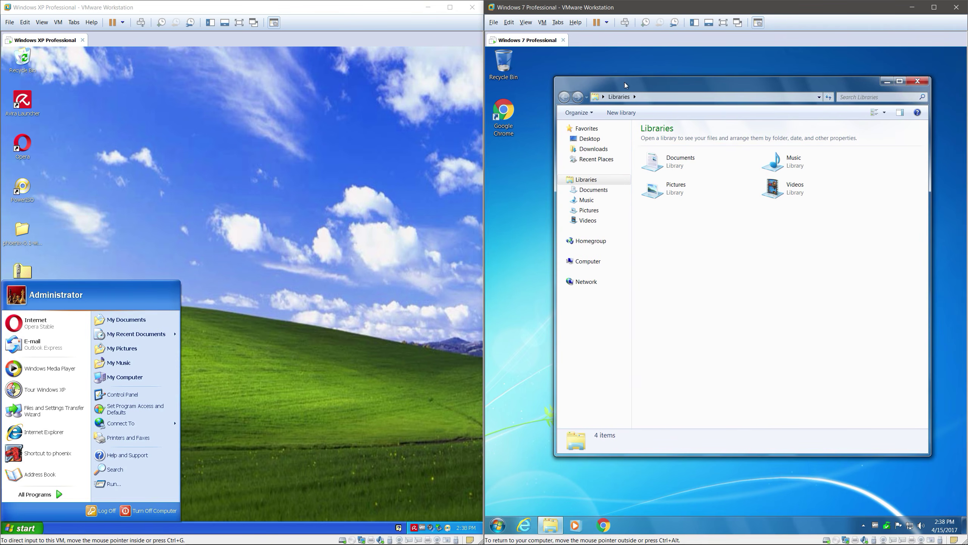
left_click_drag(625, 82, 632, 117)
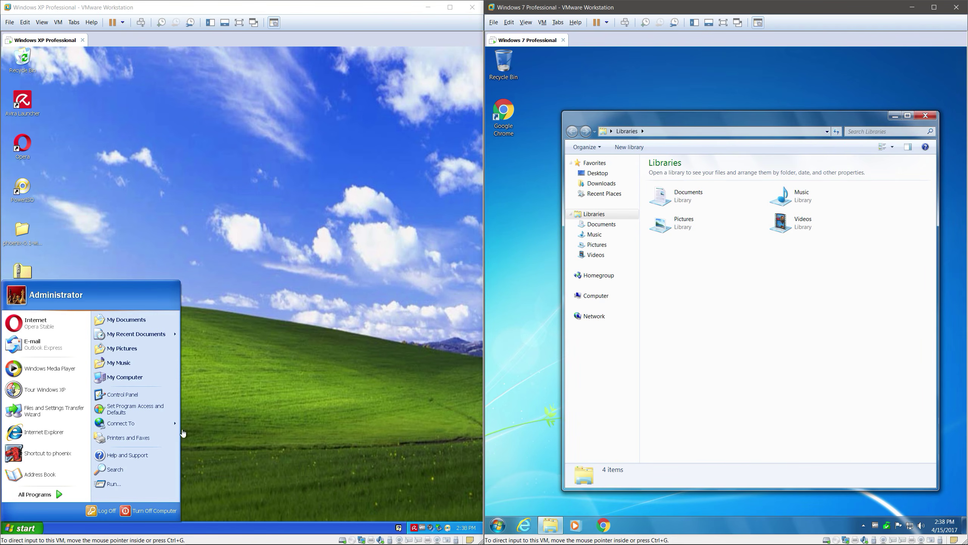
Close the Windows XP Start menu and move the Libraries window around the Windows 7 desktop to show its glass borders
left_click(23, 529)
left_click(660, 116)
mouse_move(659, 117)
left_mouse_down()
mouse_move(642, 76)
mouse_move(597, 92)
mouse_move(656, 102)
left_mouse_up()
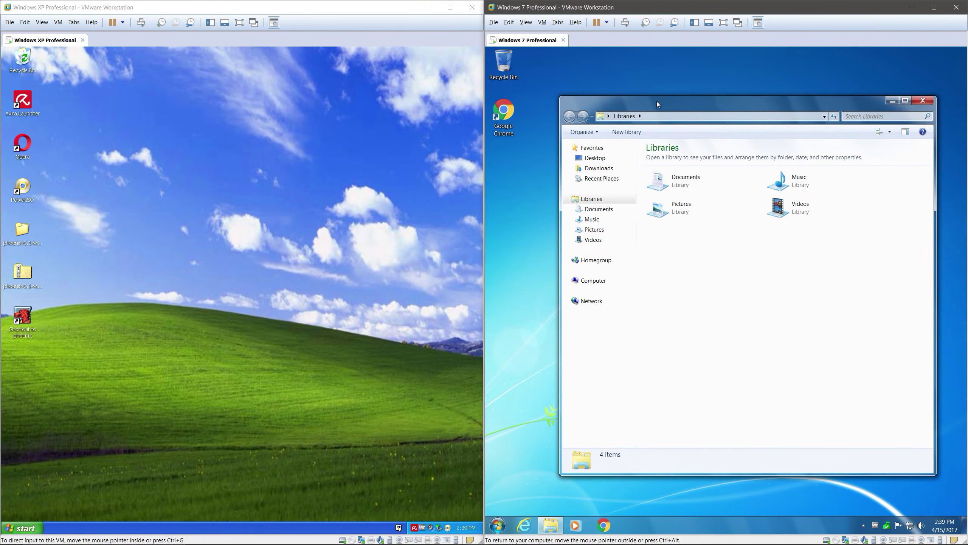
left_click_drag(618, 104, 623, 98)
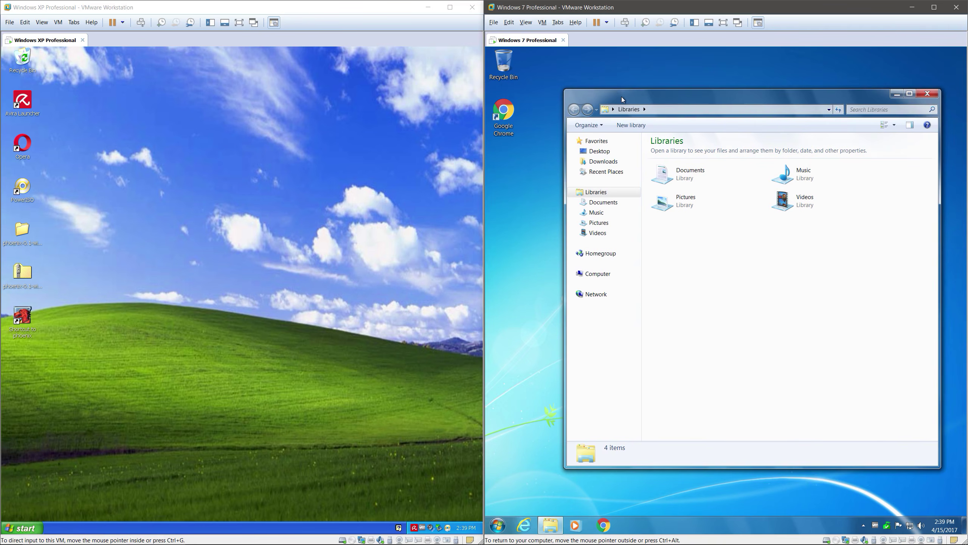
left_click_drag(837, 94, 807, 86)
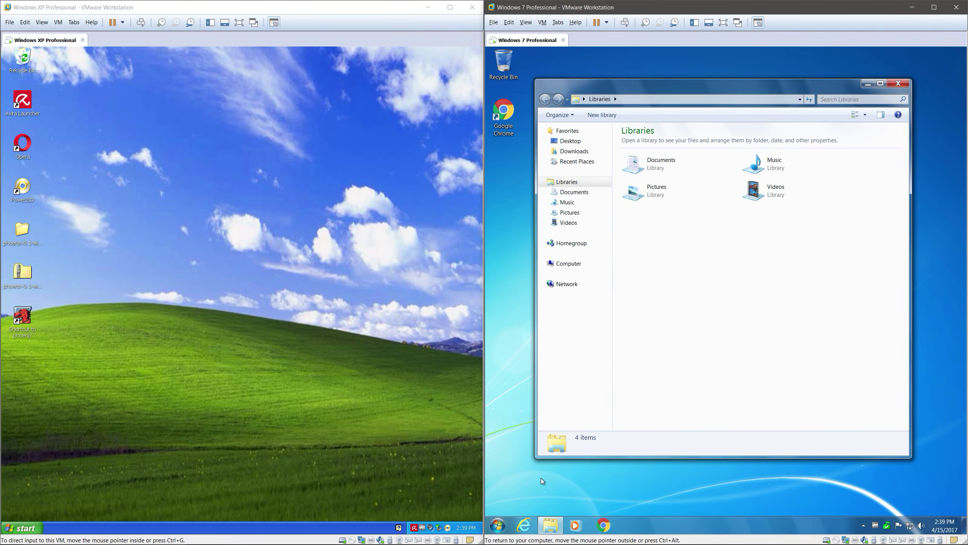
left_click_drag(631, 90, 662, 99)
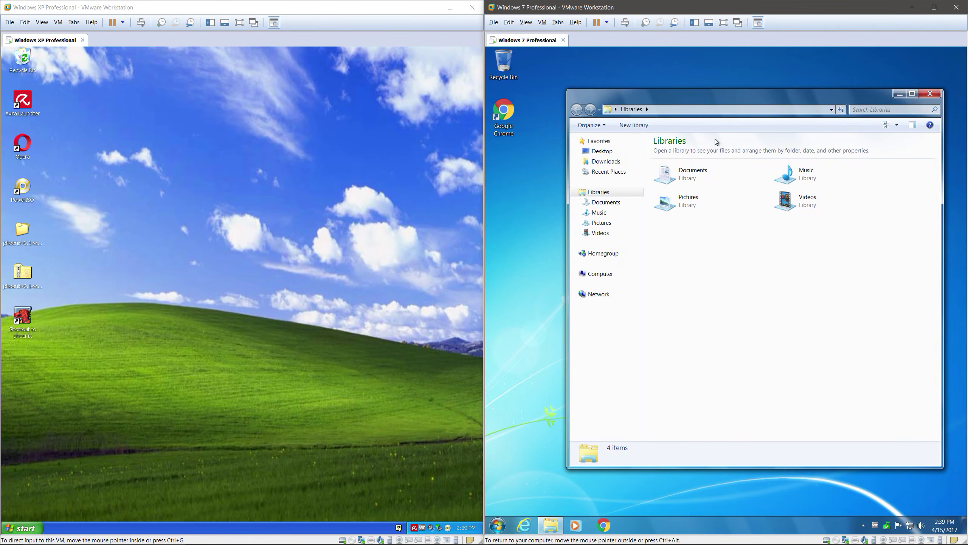
Close the Libraries window and open the Windows 7 Start menu
left_click(929, 93)
left_click(498, 526)
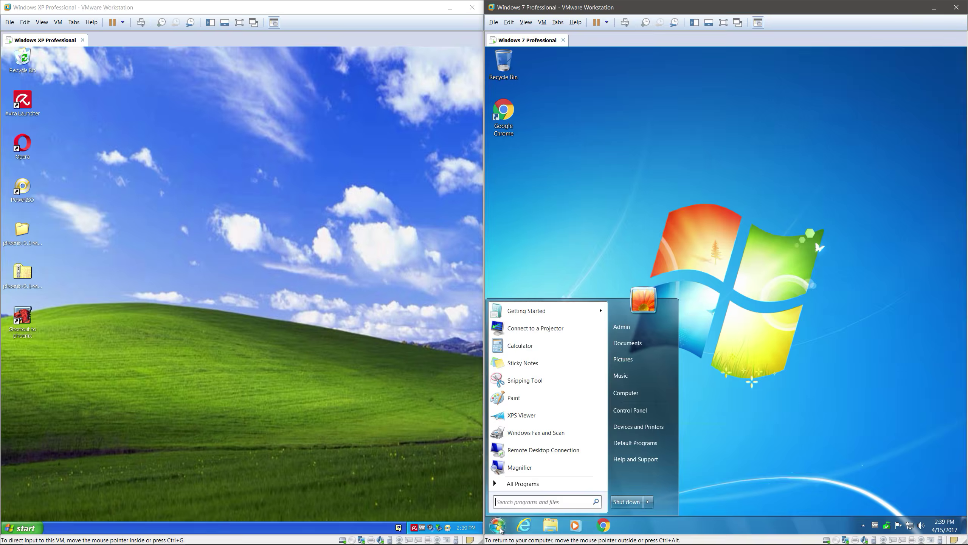
Open the Windows 7 desktop's personalization settings and apply the Landscapes Aero theme
right_click(791, 290)
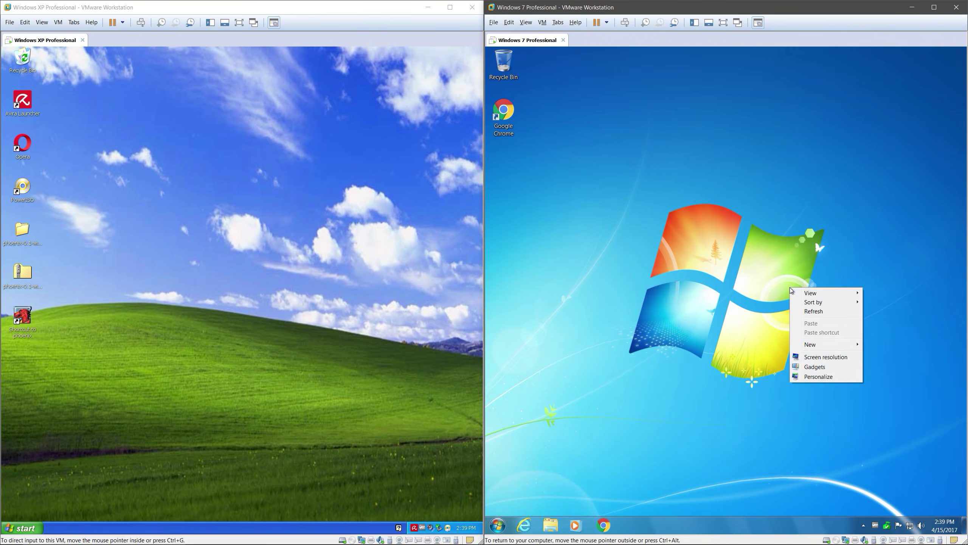
left_click(823, 377)
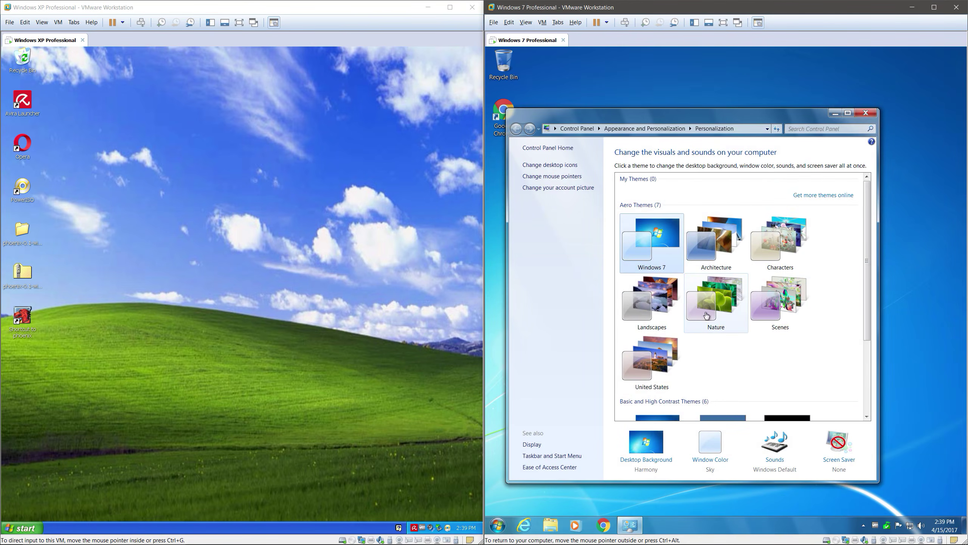
left_click(659, 307)
left_click_drag(669, 115, 787, 76)
Try the first, light blue window color in Windows 7 and switch back to Slate
left_click(828, 404)
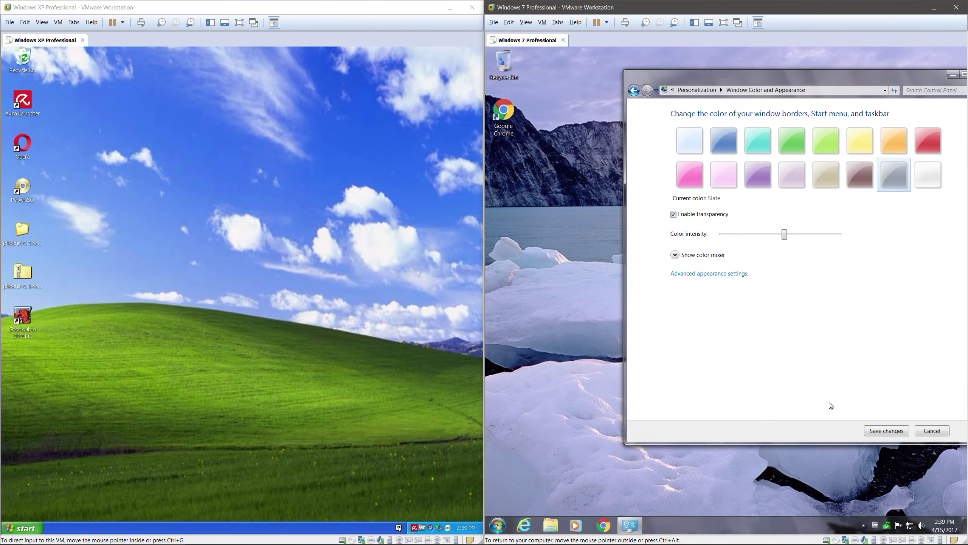
left_click(689, 143)
left_click_drag(693, 80, 633, 112)
left_click(832, 210)
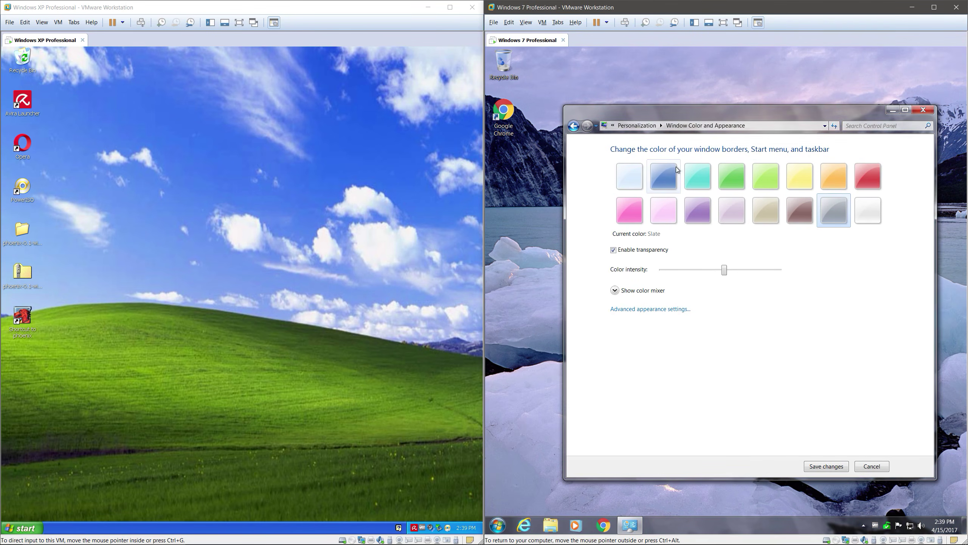
Return from the window color settings to Personalization and select the Windows 7 Aero theme
left_click(636, 126)
left_click(716, 245)
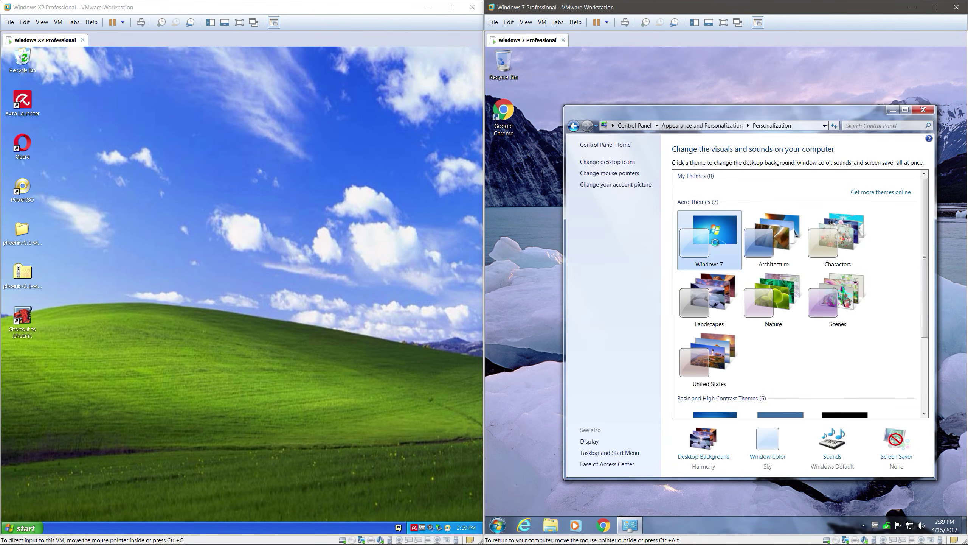
Close the Personalization window on the Windows 7 desktop
mouse_move(757, 113)
left_mouse_down()
mouse_move(717, 168)
mouse_move(722, 184)
mouse_move(756, 121)
left_mouse_up()
key("alt+F4")
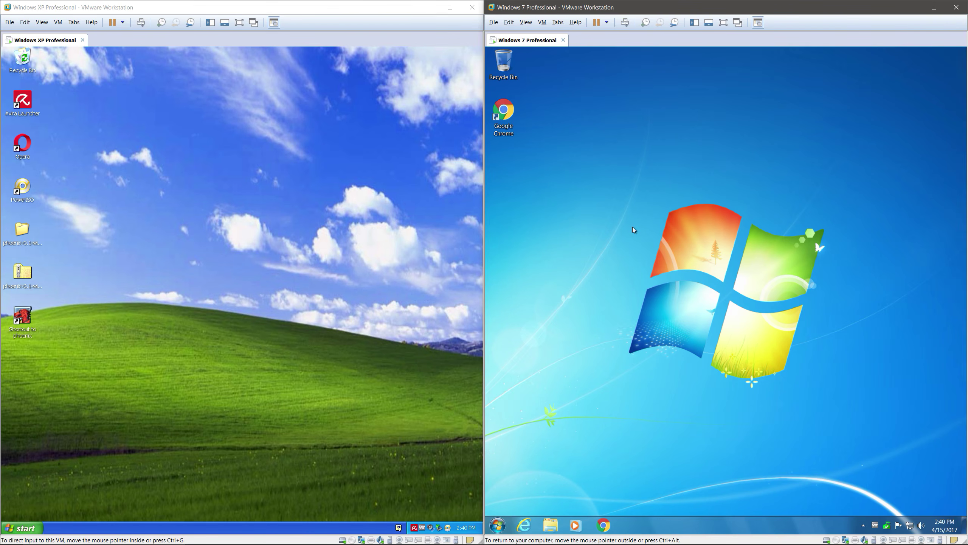
mouse_move(607, 542)
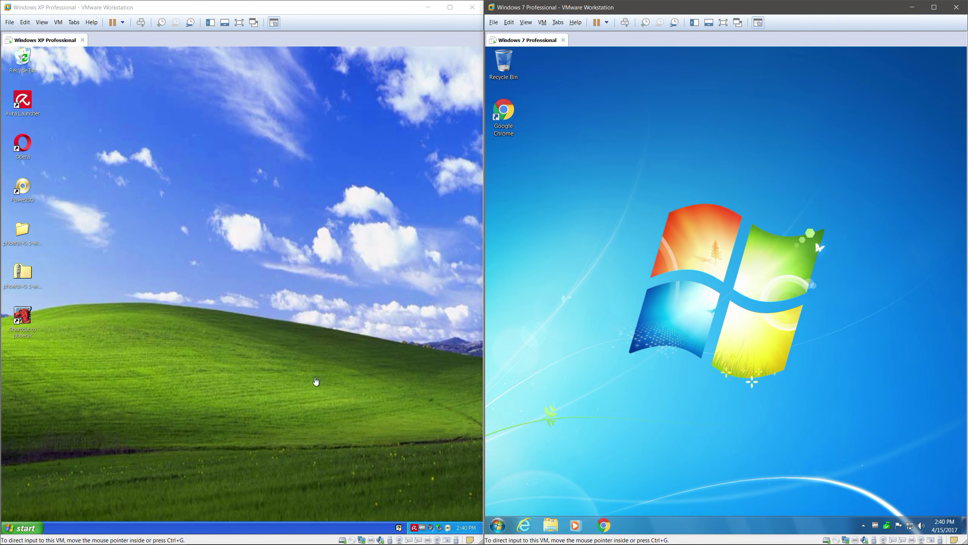
Open the Start menus in both Windows XP and Windows 7 and compare their layouts, headers and transparency
left_click(237, 386)
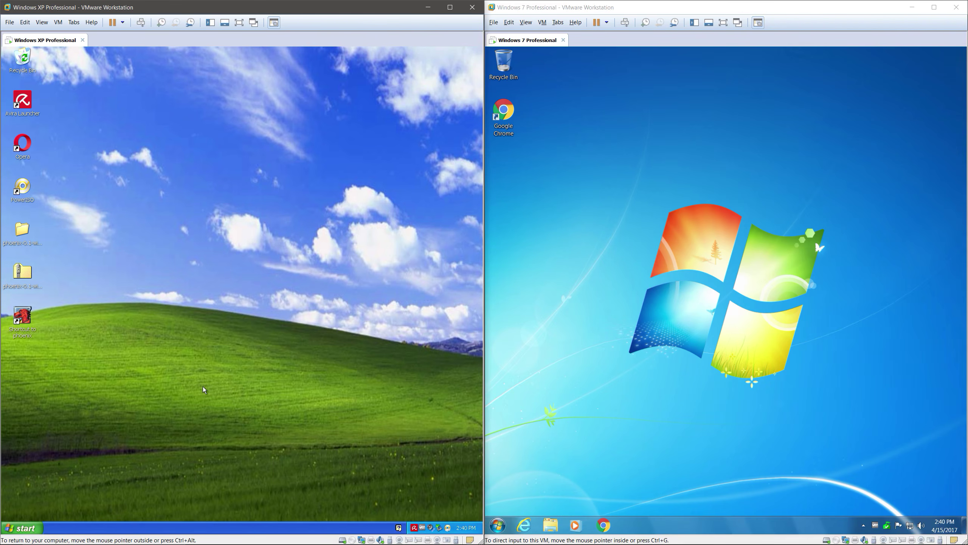
left_click(23, 528)
left_click(521, 446)
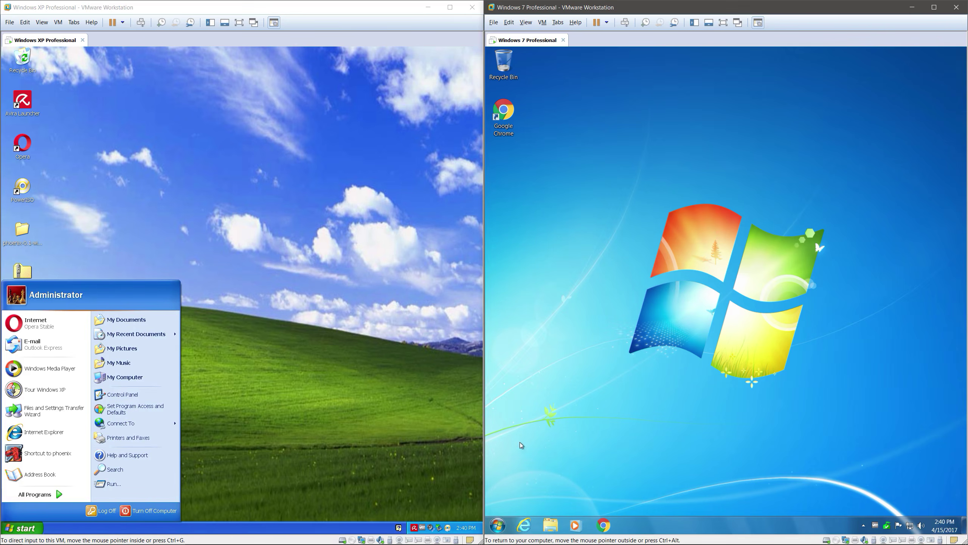
left_click(498, 526)
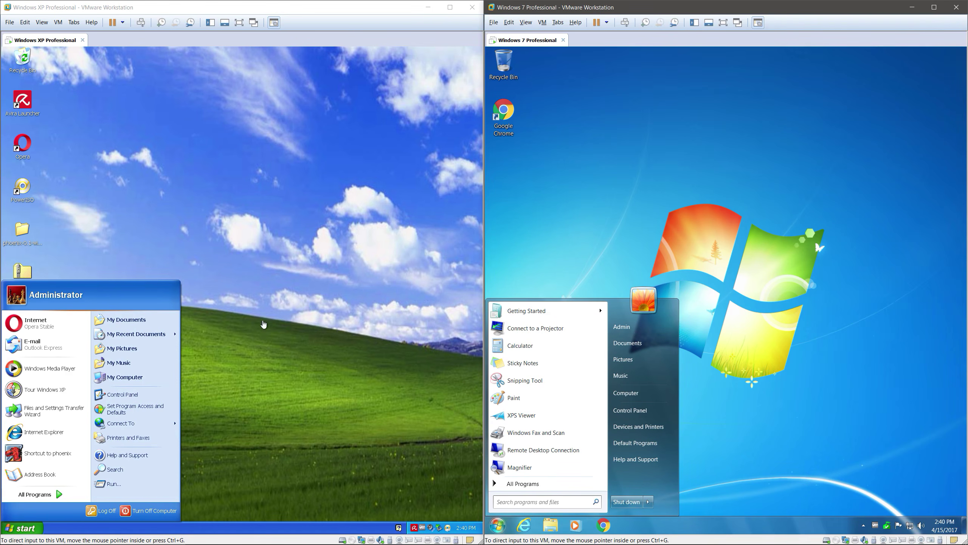
left_click(130, 287)
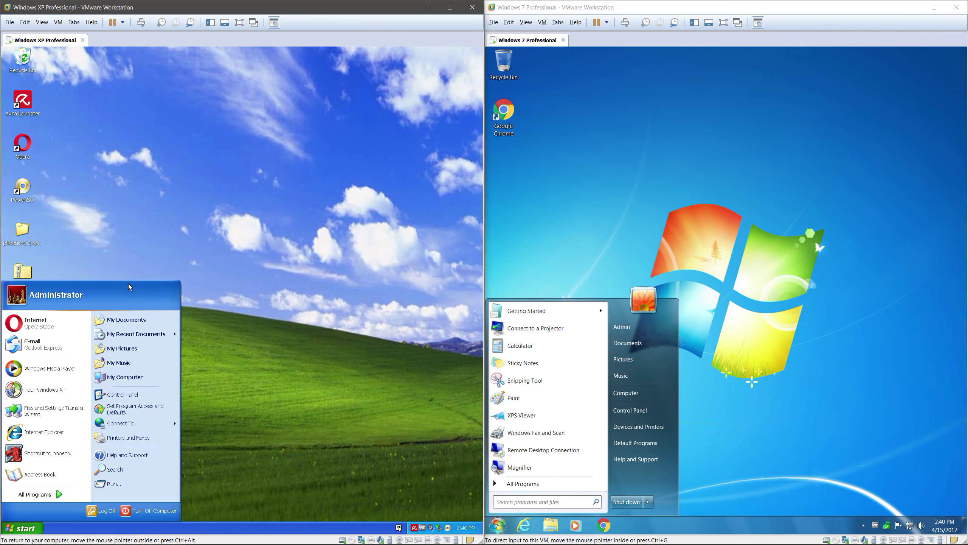
left_click(667, 322)
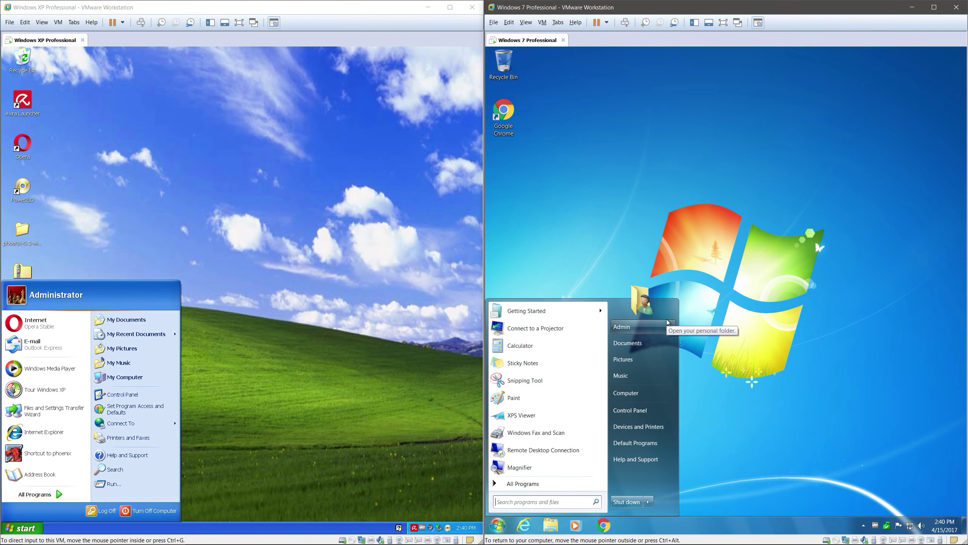
left_click(157, 303)
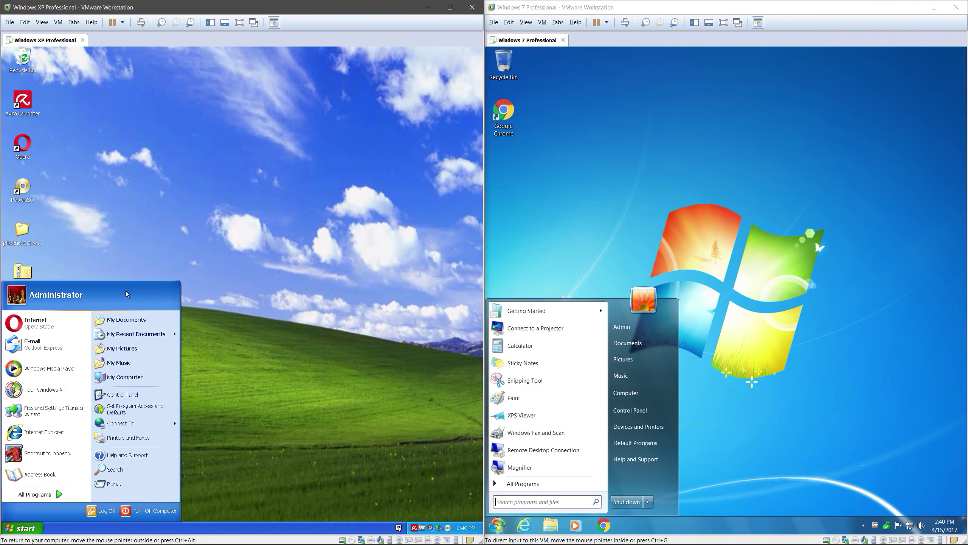
left_click(673, 324)
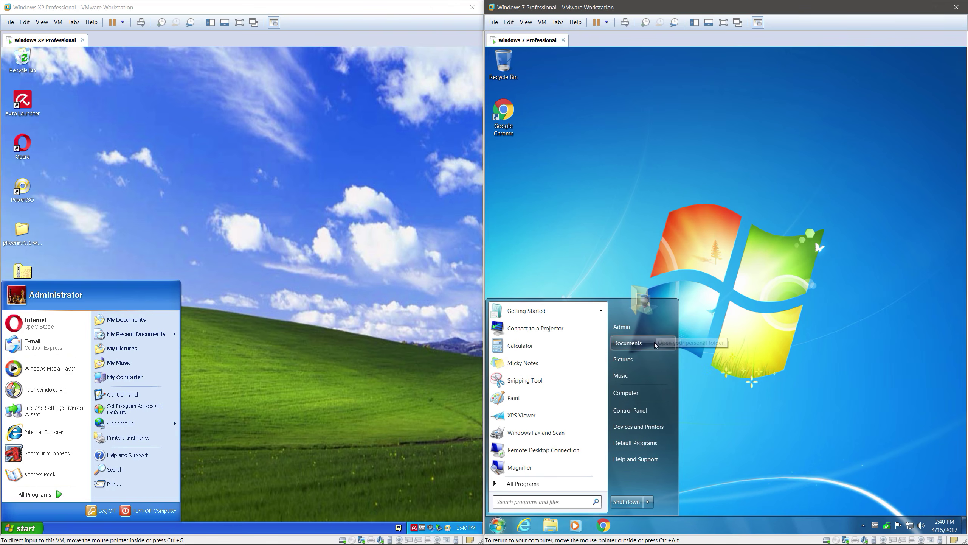
left_click(132, 300)
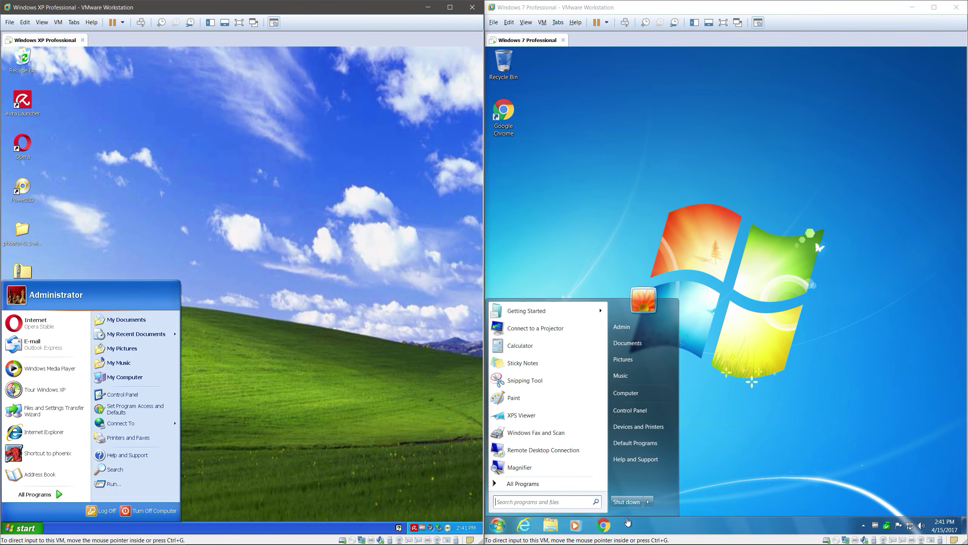
Search for "int" from the Windows 7 Start menu
left_click(530, 502)
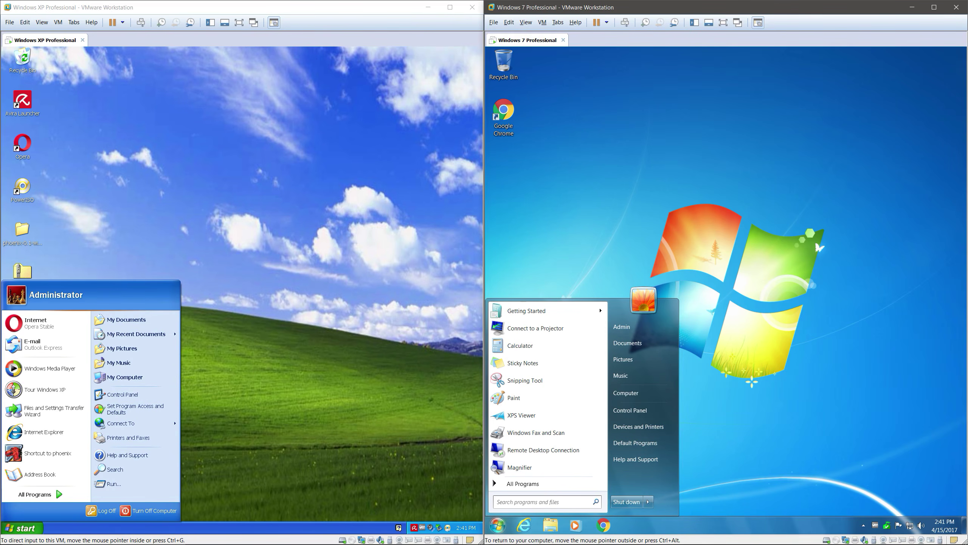
type("int")
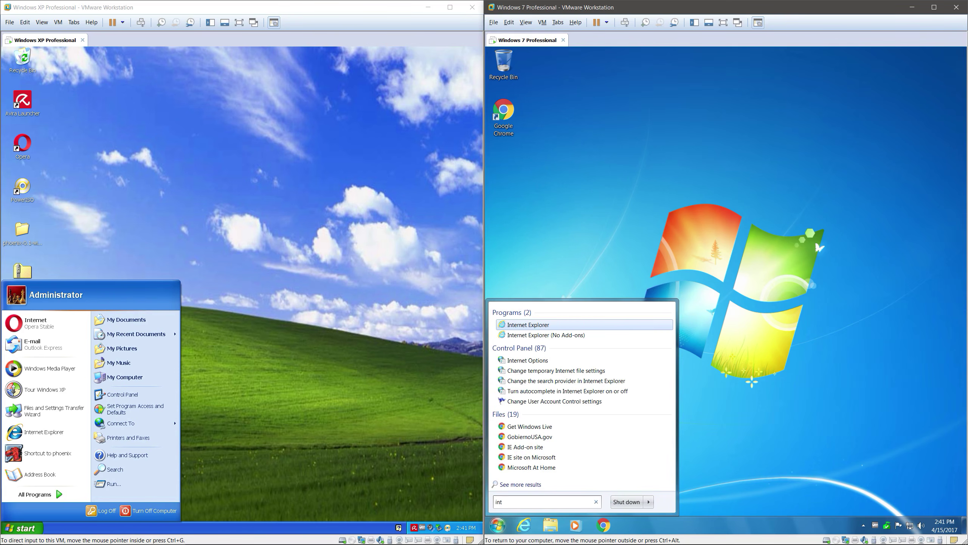
Open the Windows XP Search Companion and search all files and folders for "internet explorer"
left_click(67, 515)
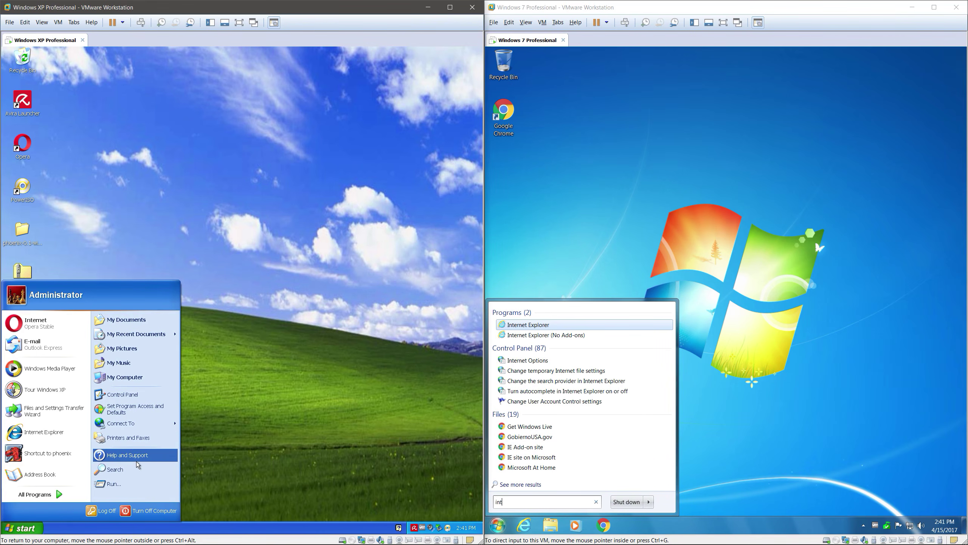
left_click(134, 473)
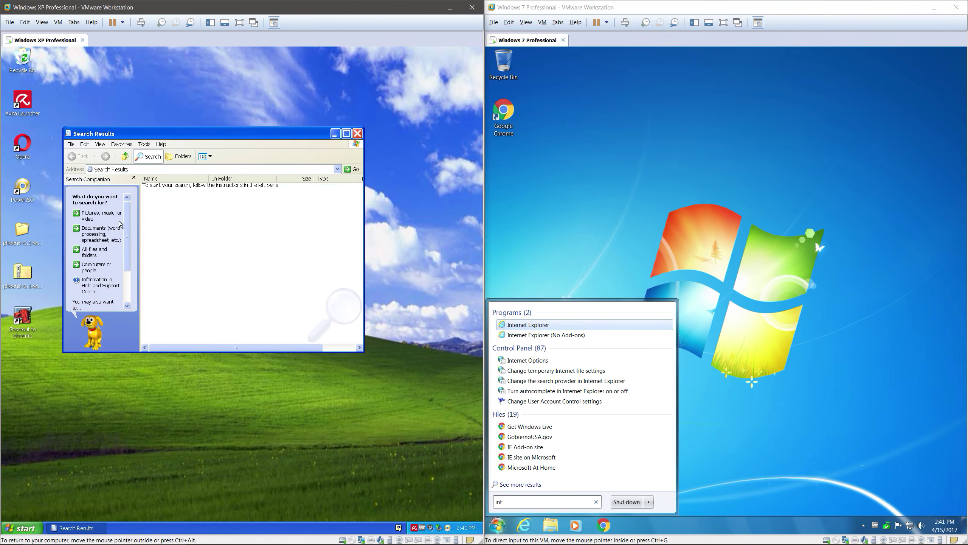
left_click(102, 250)
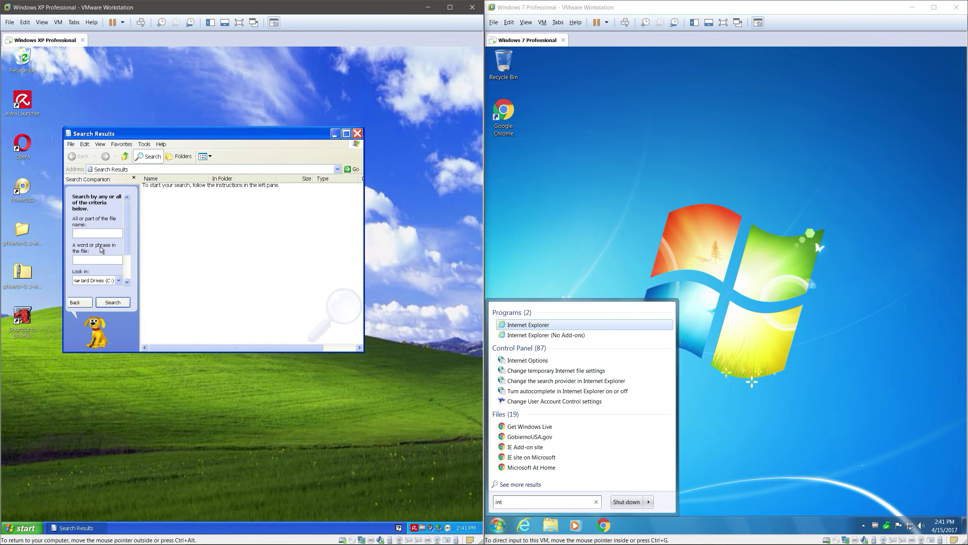
type("internet explorer")
left_click(114, 303)
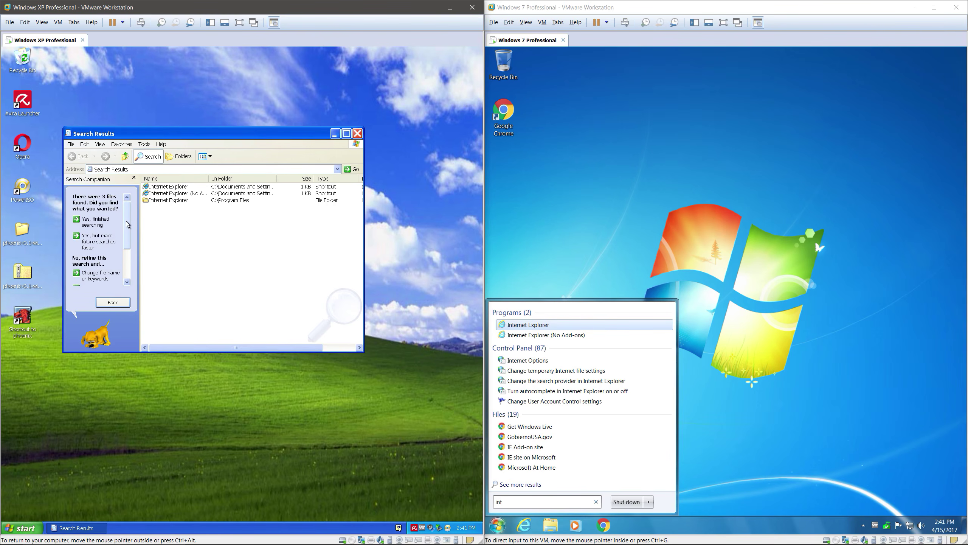
Look through the Search Companion's follow-up options in Windows XP and close the Search Results window
left_click_drag(128, 223, 125, 260)
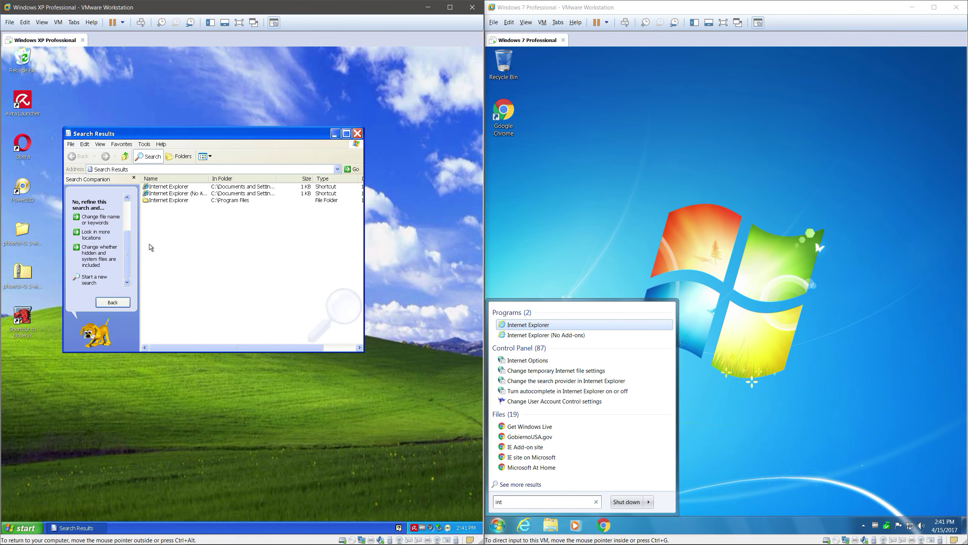
scroll(95, 244, "up", 3)
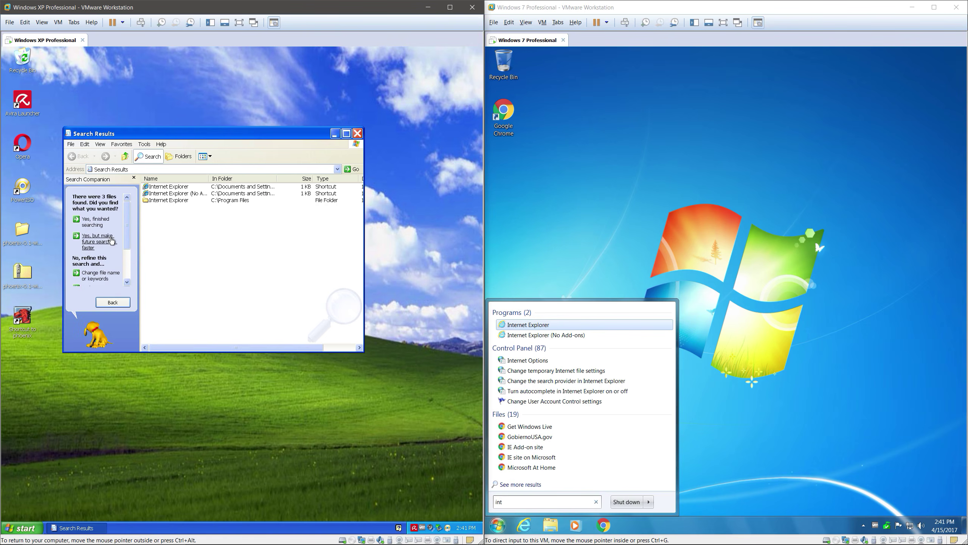
left_click_drag(146, 131, 150, 138)
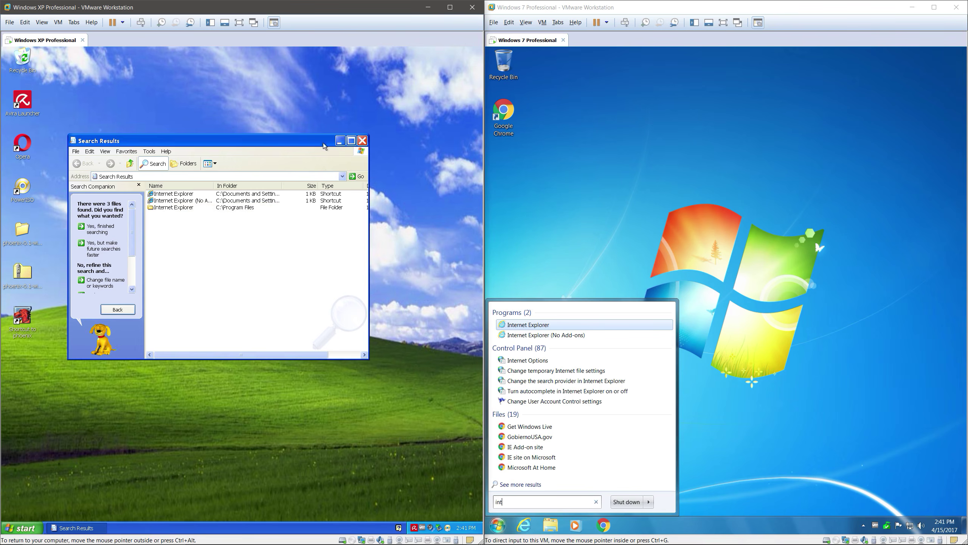
left_click(362, 141)
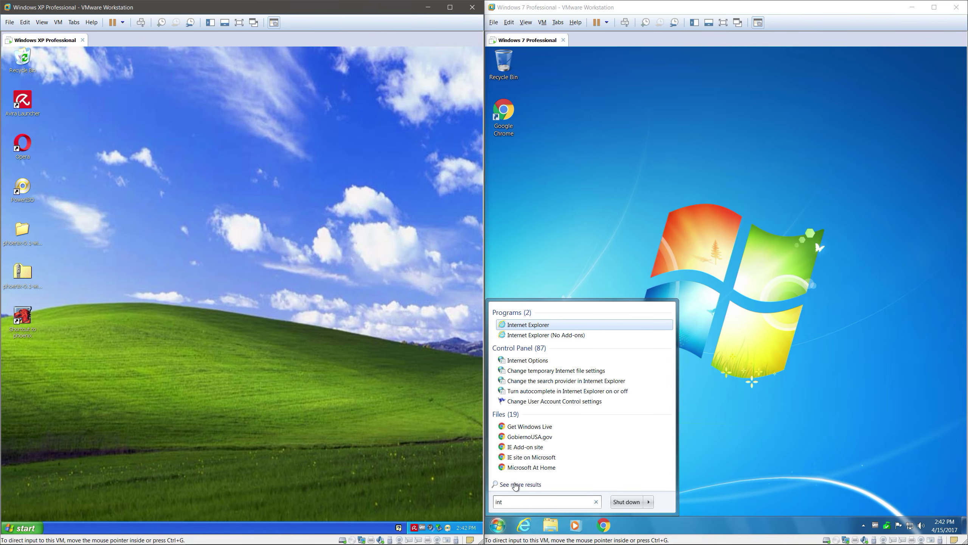
Clear the Windows 7 Start menu search by reopening the menu, and show its All Programs list
left_click(496, 526)
left_click(496, 527)
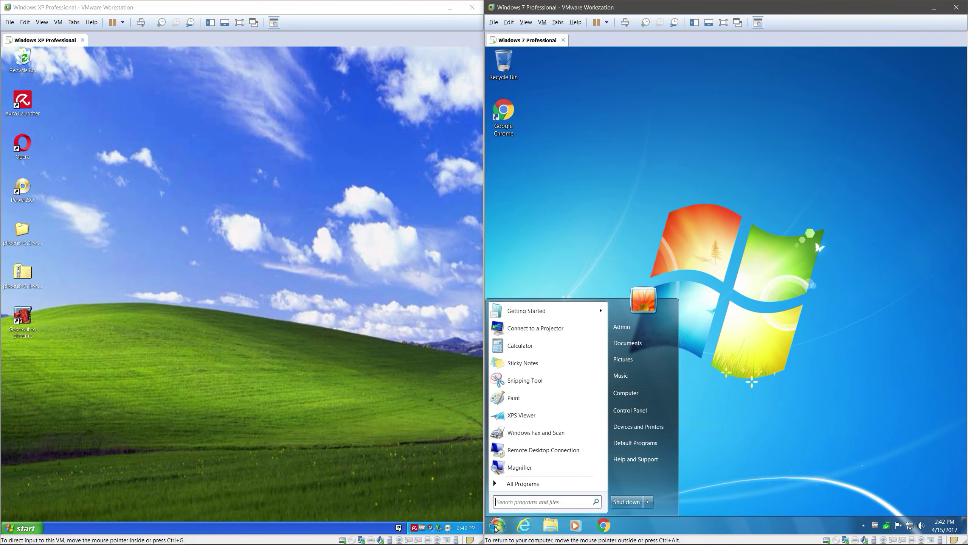
left_click(523, 483)
Browse the Windows XP All Programs list through the Accessories submenus System Tools, Communications, HyperTerminal and Accessibility, and close the Start menu
left_click(27, 526)
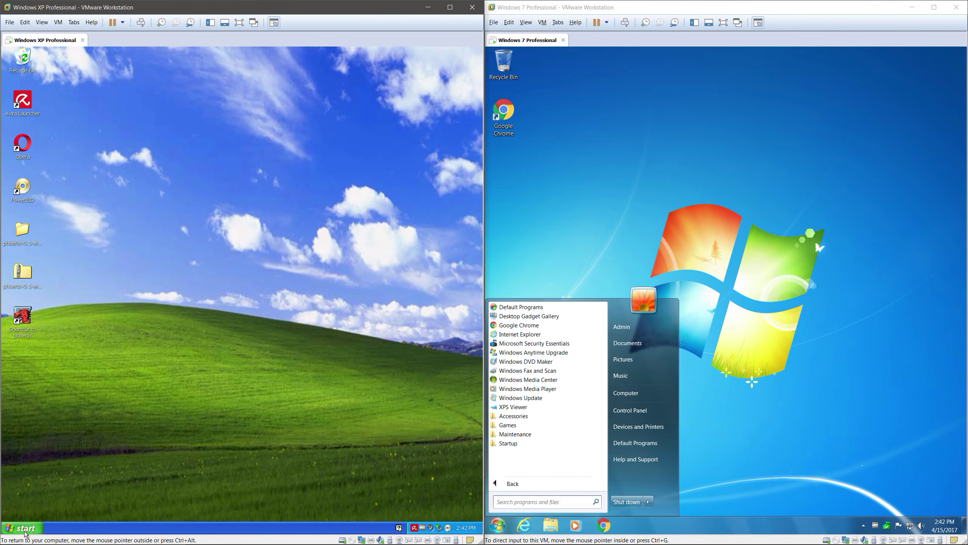
left_click(25, 531)
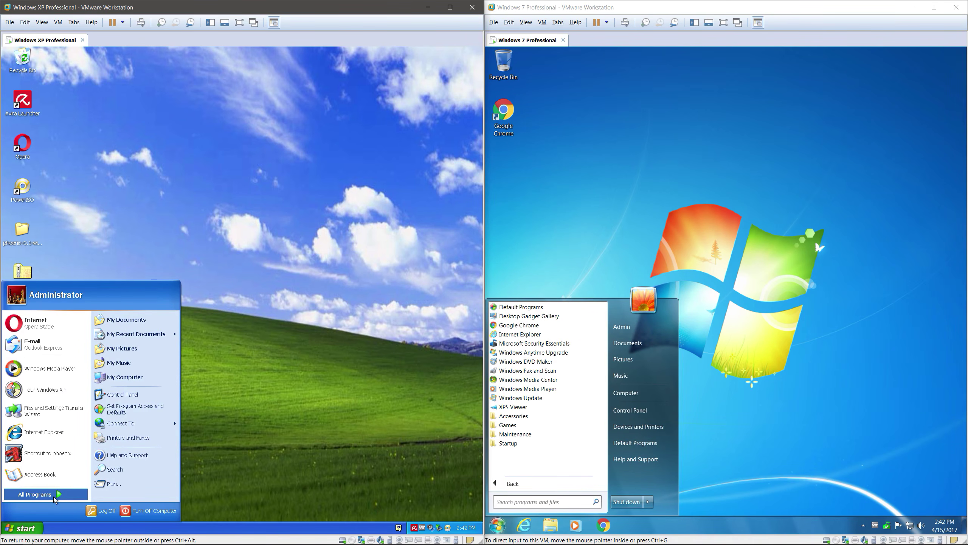
mouse_move(54, 499)
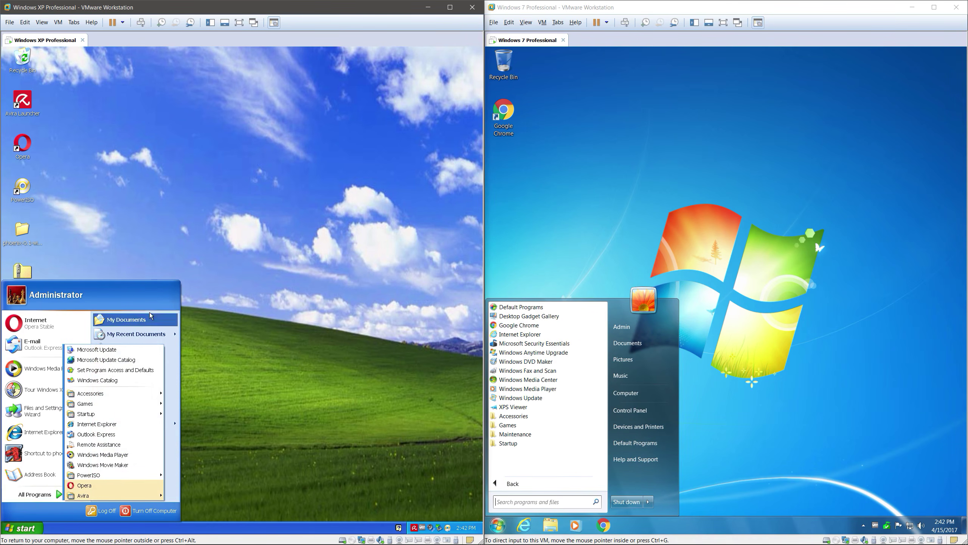
mouse_move(156, 395)
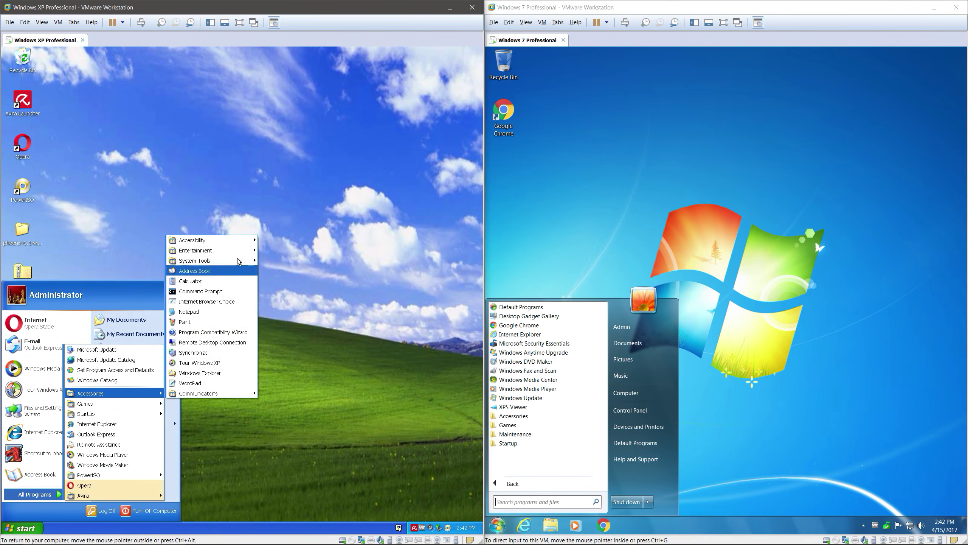
mouse_move(245, 261)
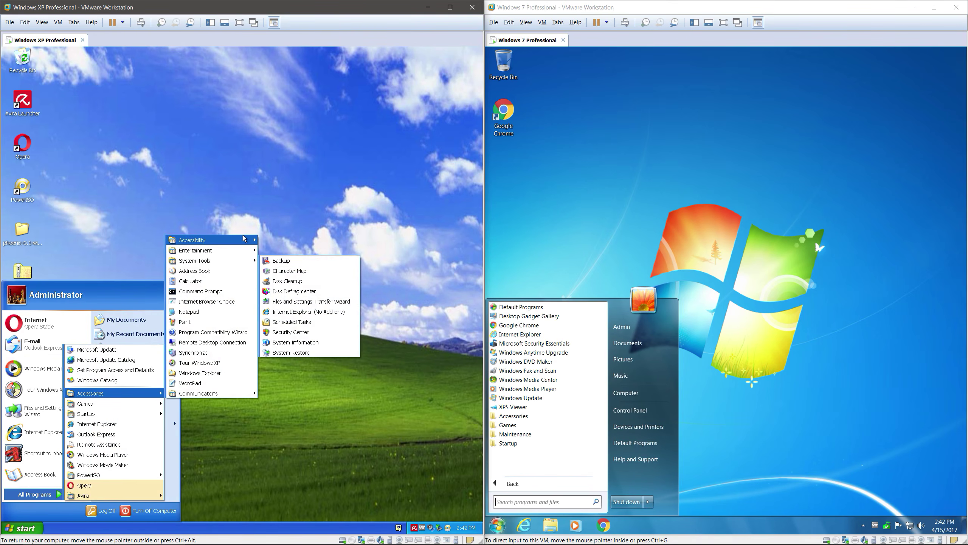
mouse_move(244, 238)
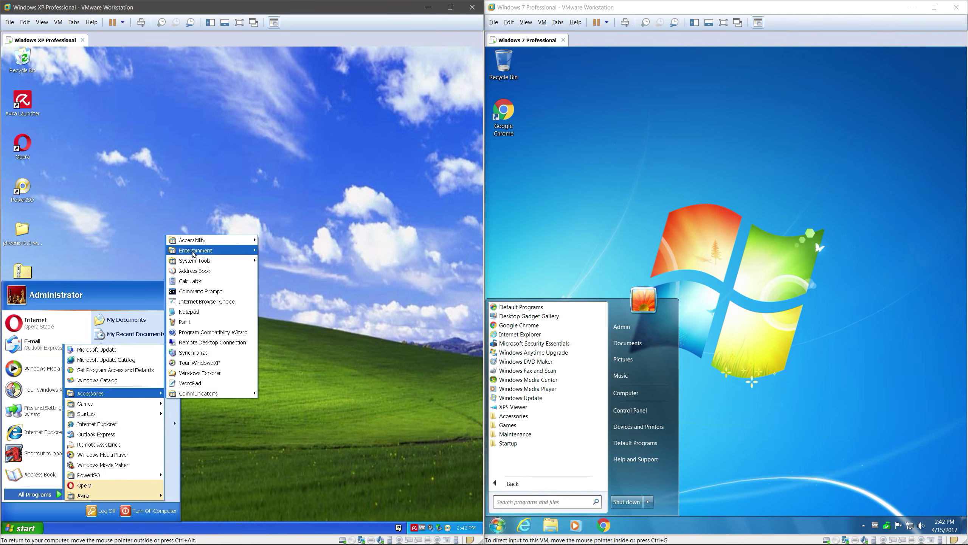
mouse_move(194, 253)
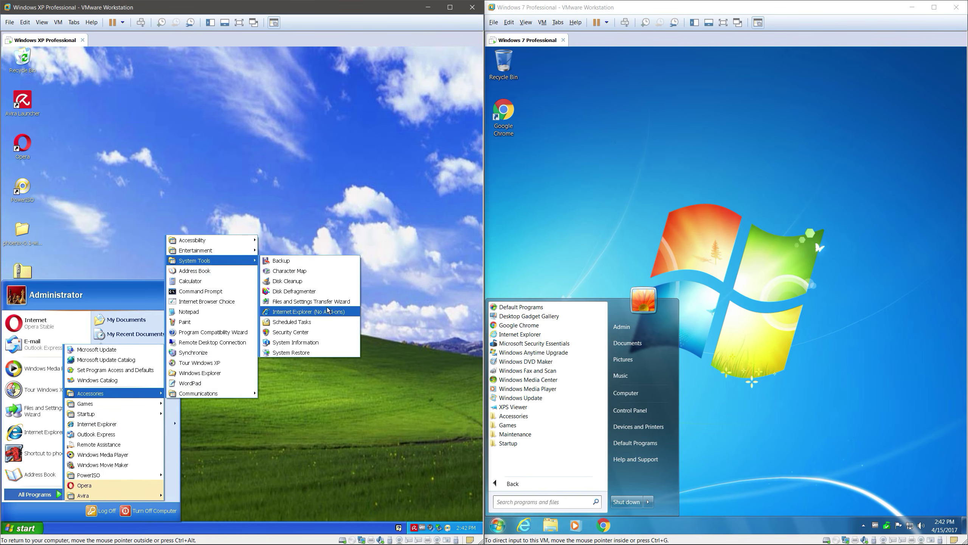
mouse_move(230, 395)
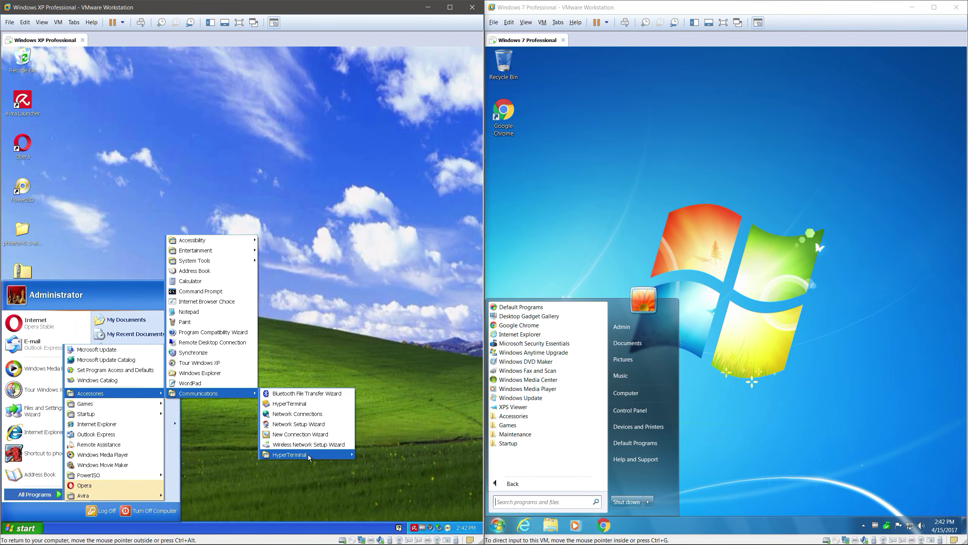
mouse_move(308, 456)
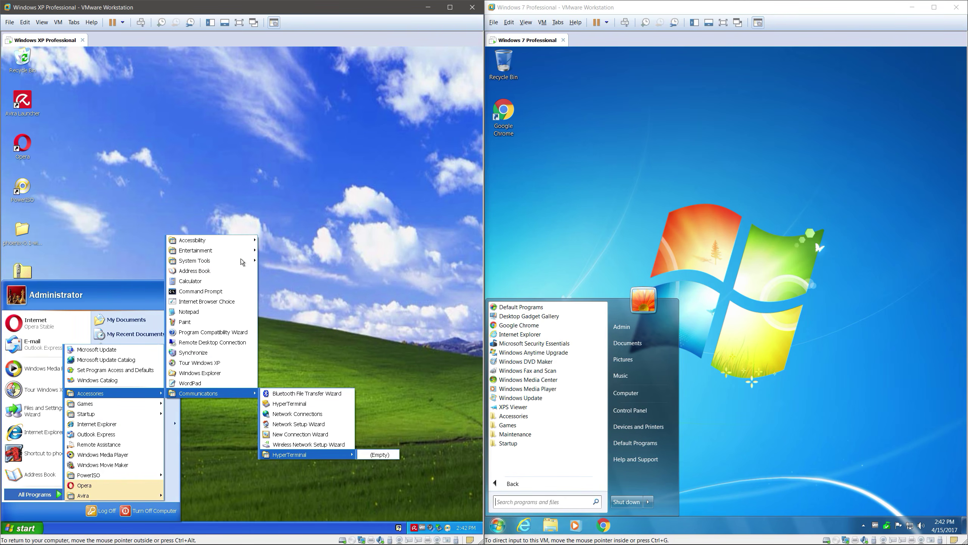
mouse_move(244, 240)
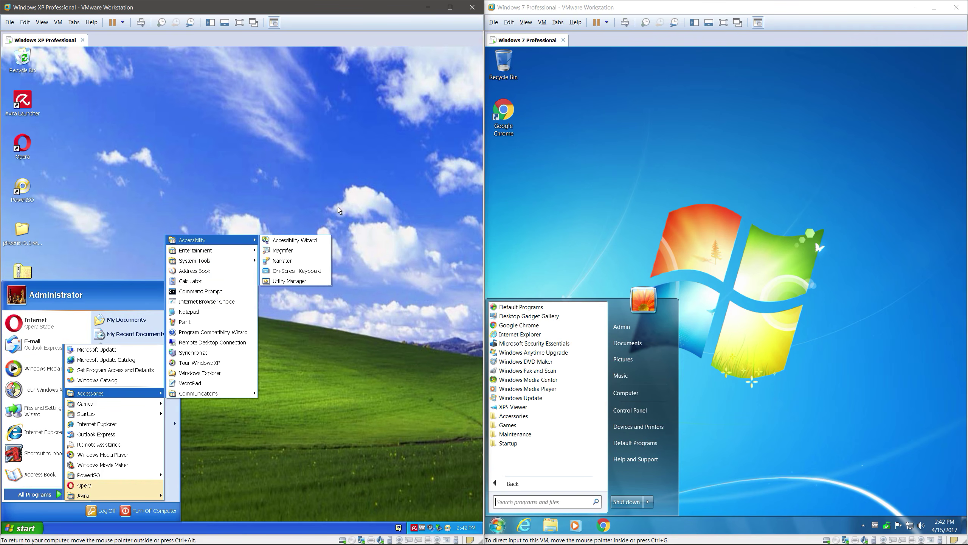
left_click(362, 267)
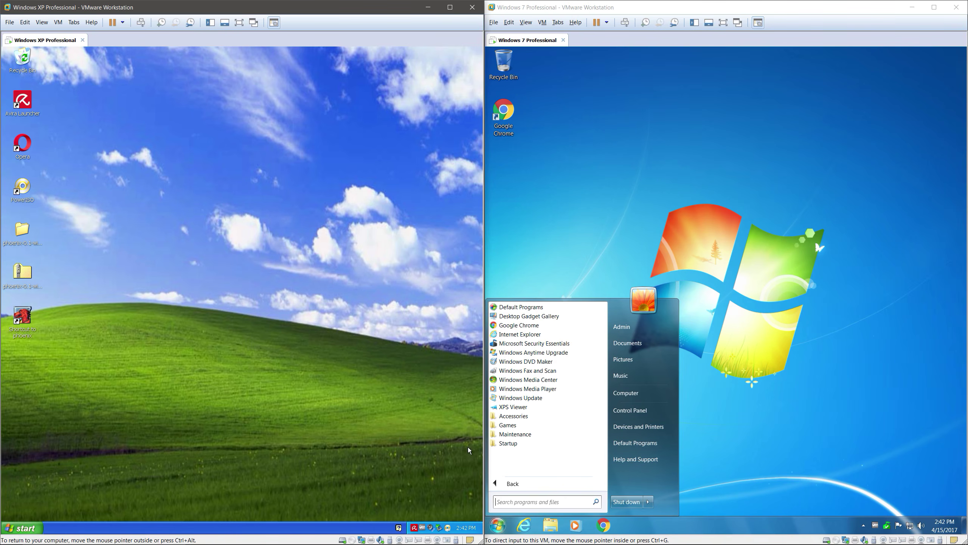
Switch the Windows 7 Start menu between its main view and the All Programs list, ending on the main view
left_click(515, 484)
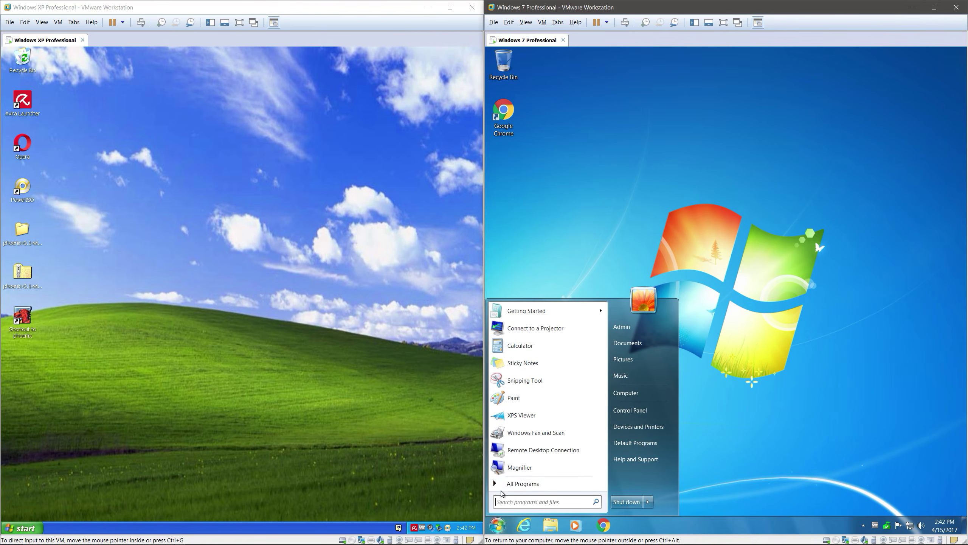
left_click(508, 484)
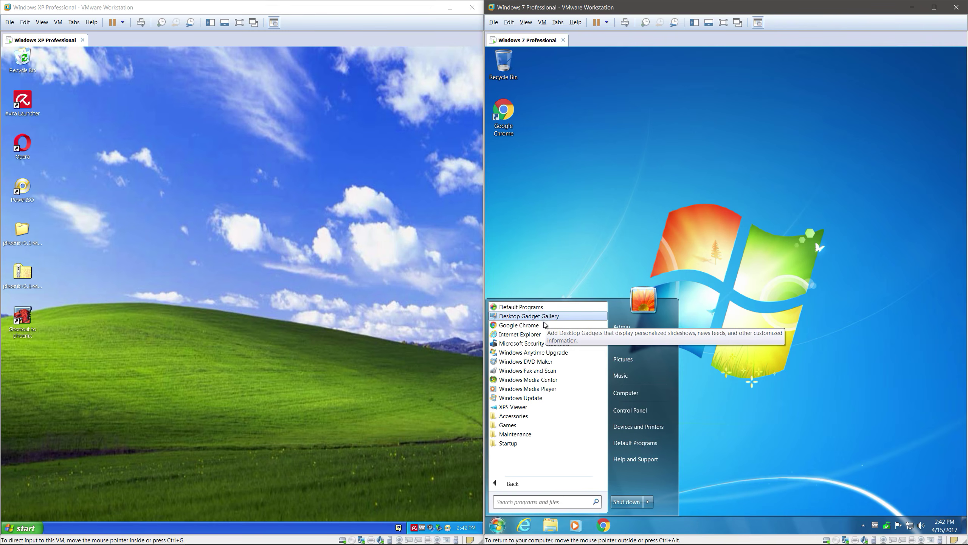
left_click(549, 486)
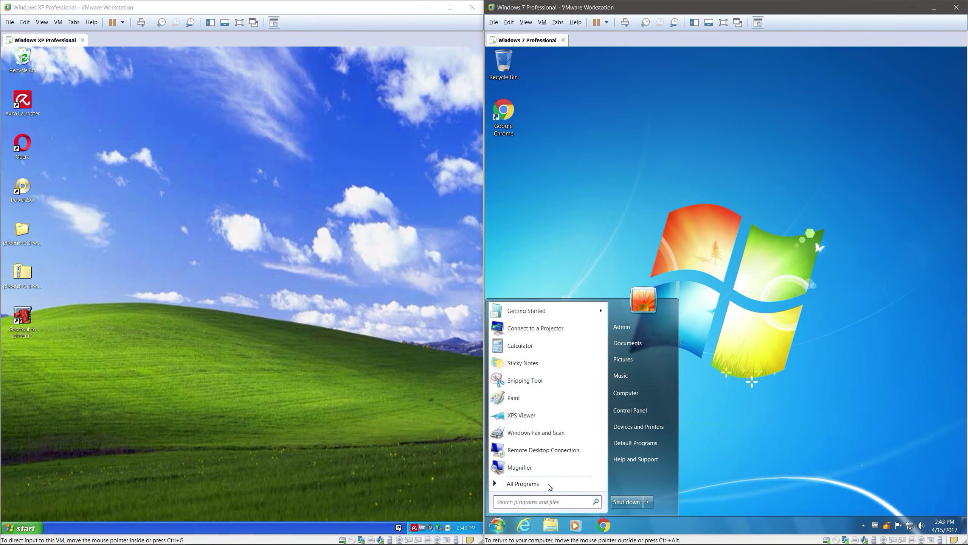
Expand the Accessories folder in the Windows 7 All Programs list and look through its programs and subfolders
left_click(549, 485)
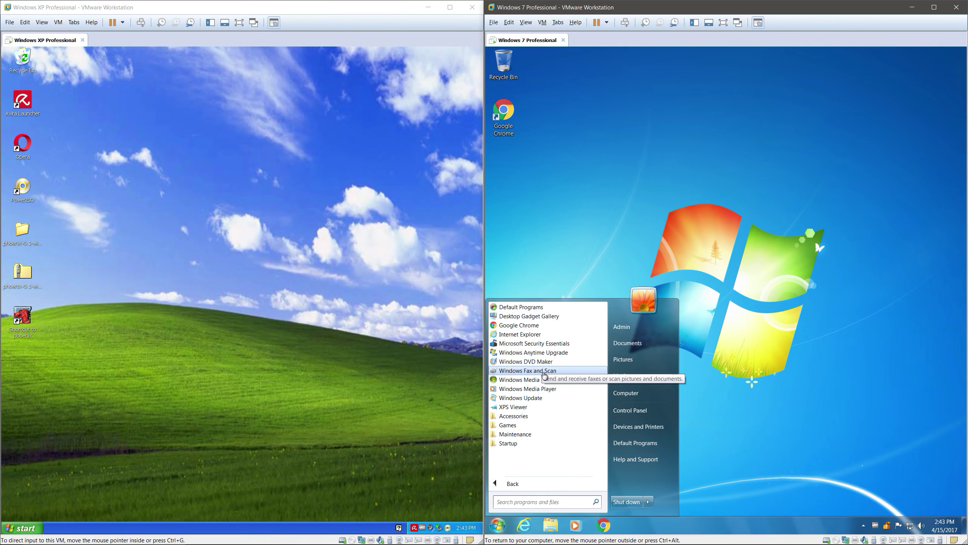
left_click(539, 415)
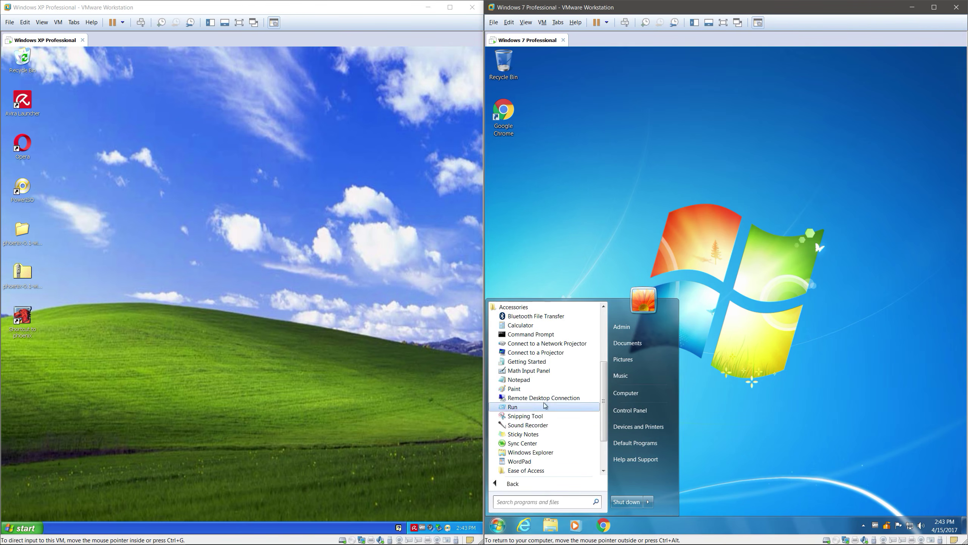
scroll(542, 415, "down", 2)
scroll(531, 422, "up", 6)
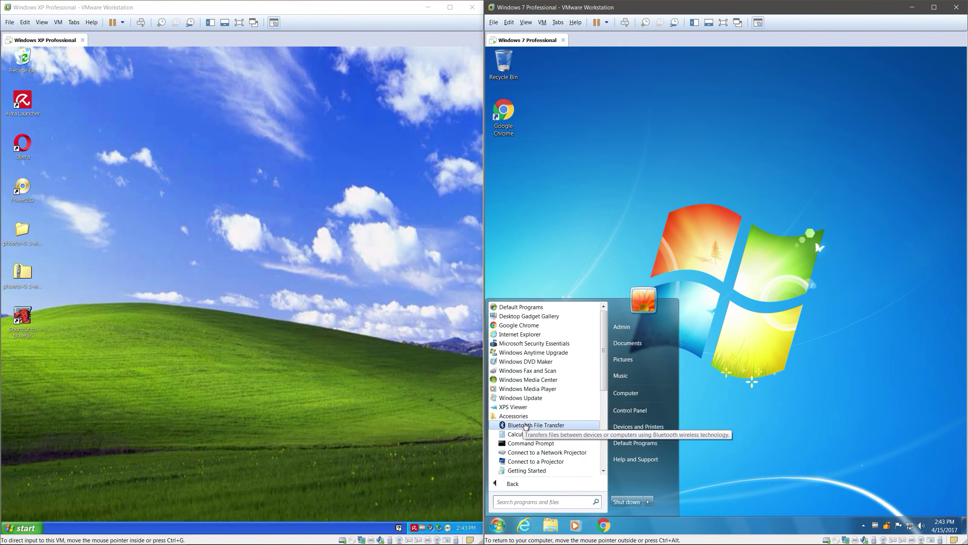
scroll(528, 424, "down", 5)
scroll(547, 419, "up", 5)
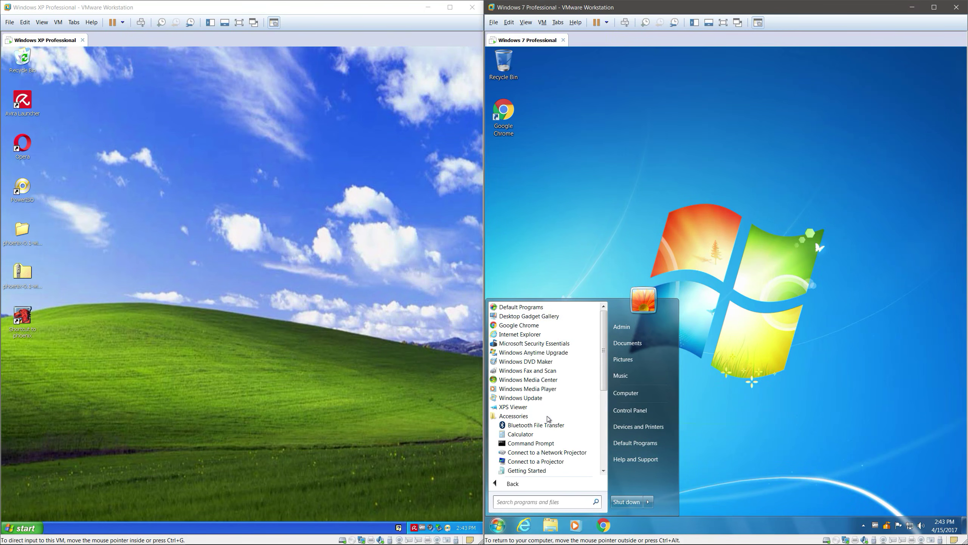
scroll(537, 335, "down", 6)
scroll(553, 419, "up", 5)
scroll(563, 421, "down", 5)
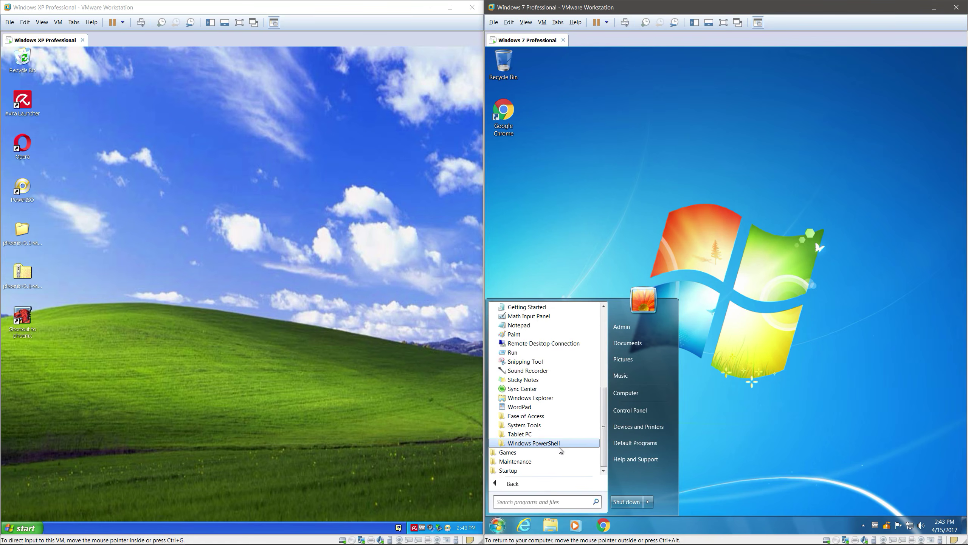
scroll(568, 381, "up", 5)
scroll(569, 376, "down", 5)
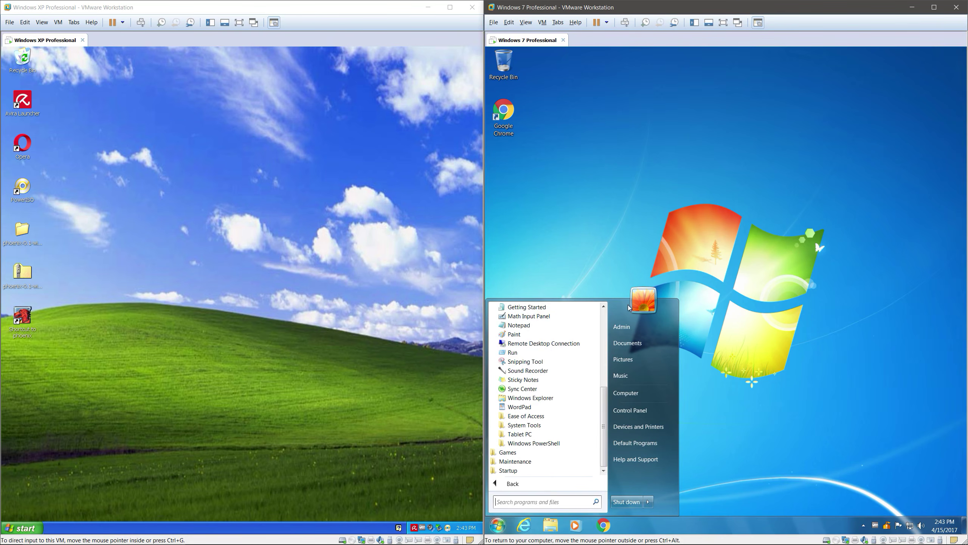
scroll(587, 305, "up", 5)
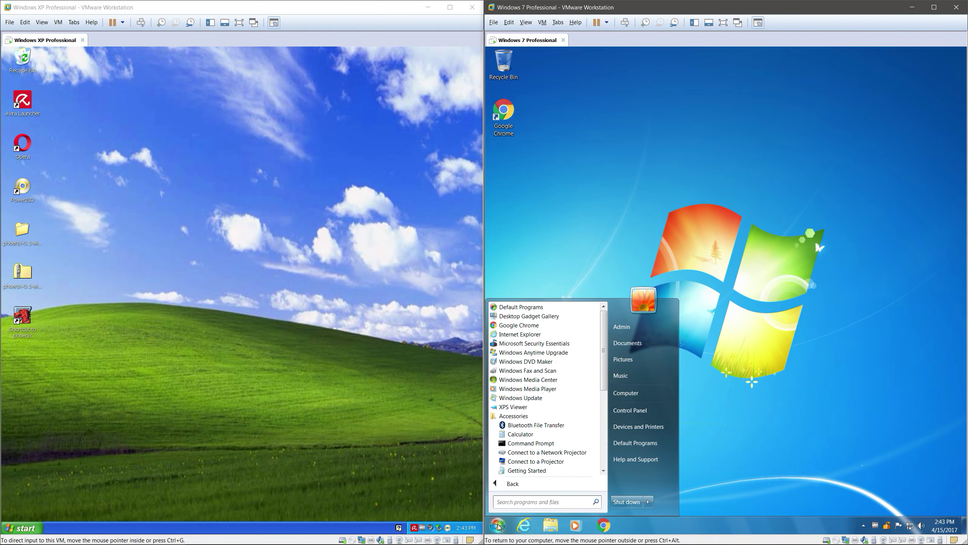
Return the Windows 7 Start menu to its main view and open Internet Explorer in both Windows 7 and Windows XP
left_click(35, 531)
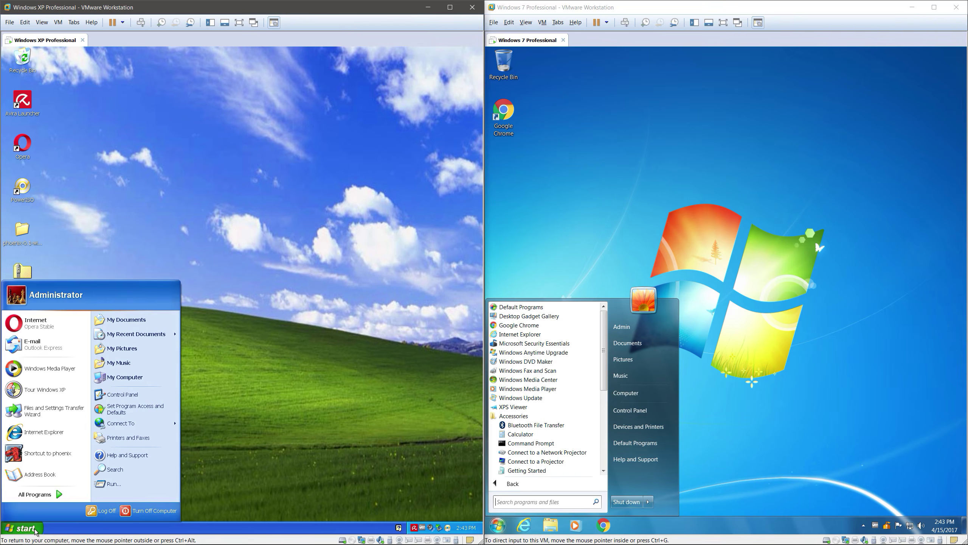
left_click(511, 483)
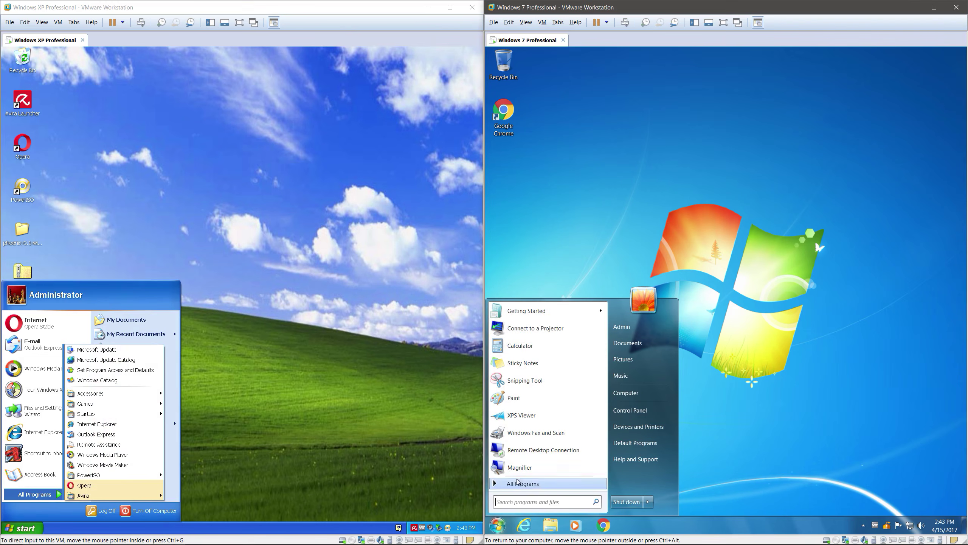
left_click(528, 528)
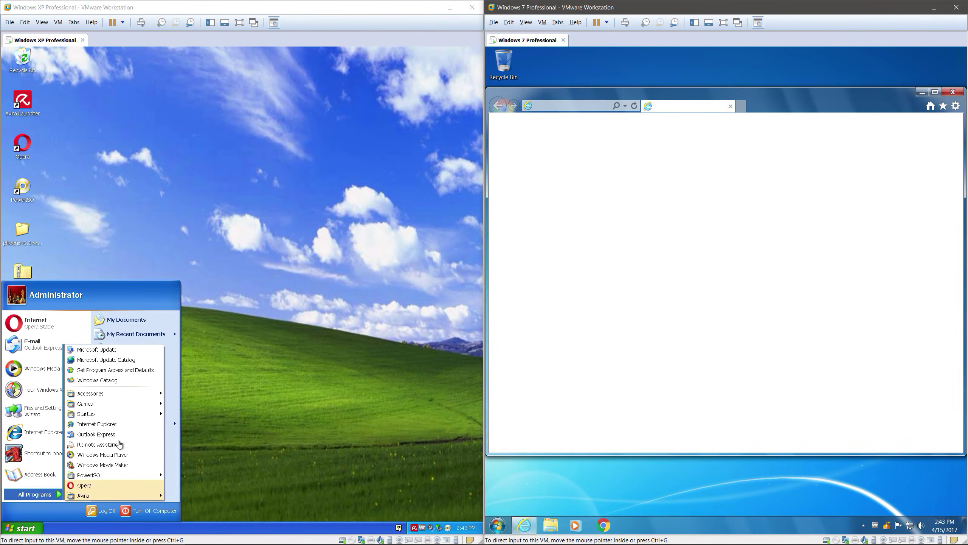
left_click(118, 423)
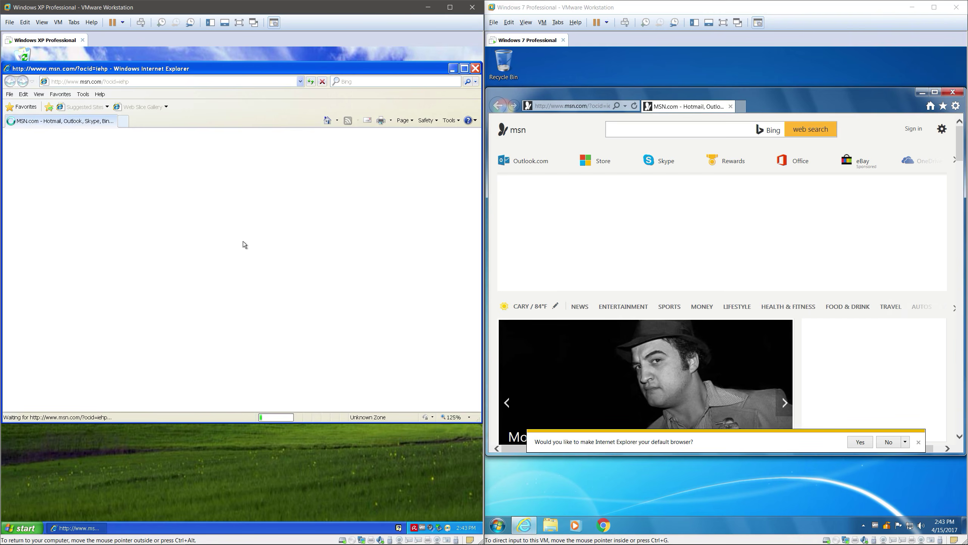
Reposition the Internet Explorer windows on the Windows 7 and Windows XP desktops so their frames can be compared
left_click_drag(549, 96, 583, 74)
left_click(304, 67)
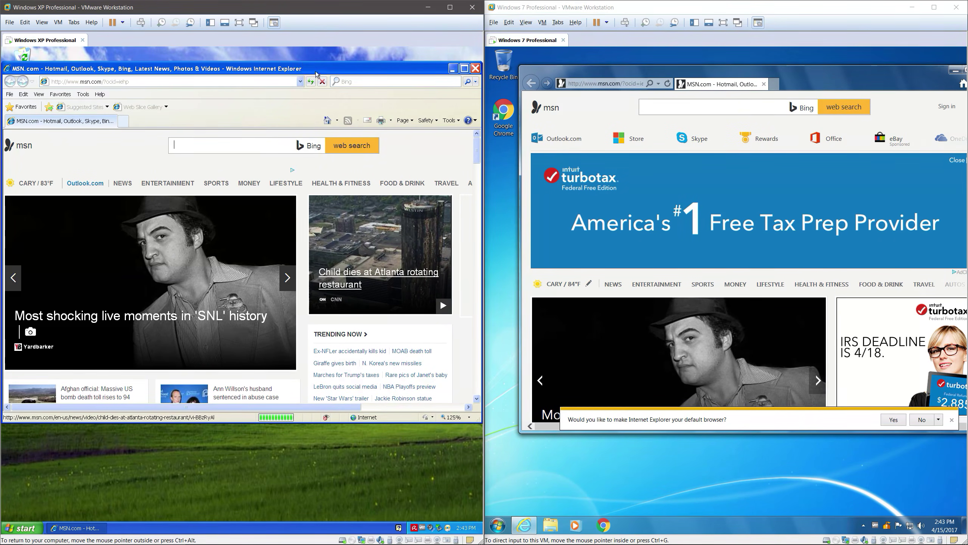
left_click_drag(304, 66, 305, 88)
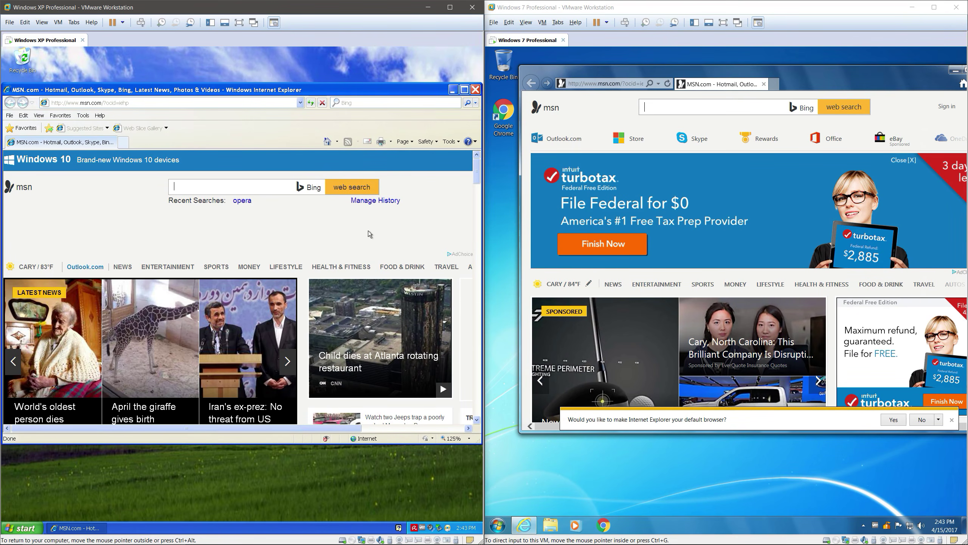
left_click_drag(846, 85, 823, 84)
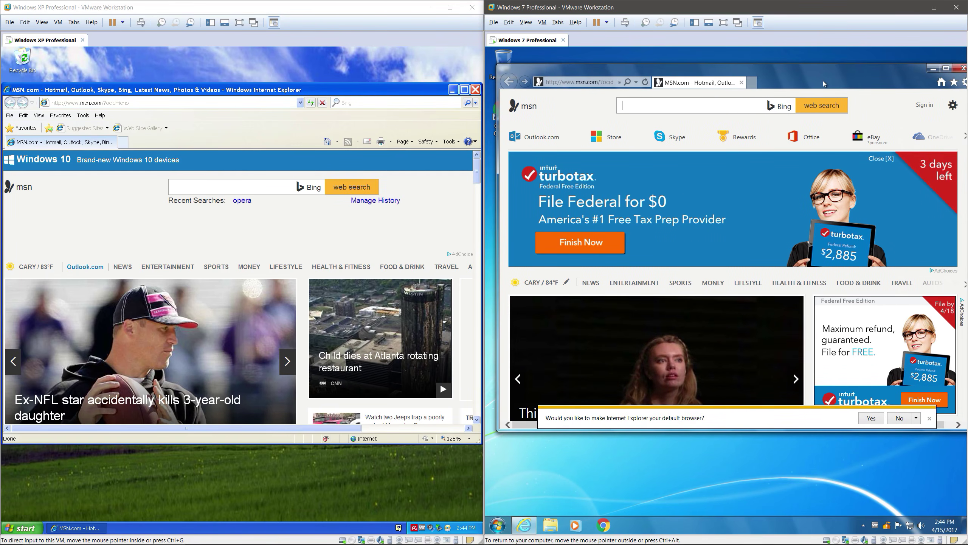
left_click_drag(823, 84, 824, 95)
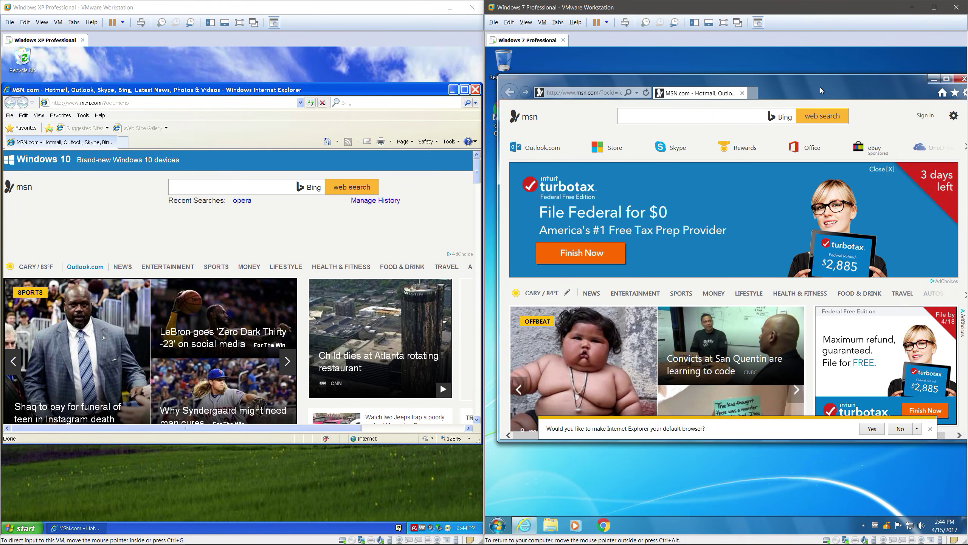
Maximize Internet Explorer in both virtual machines and dismiss the default-browser prompt in Windows 7
scroll(821, 201, "down", 10)
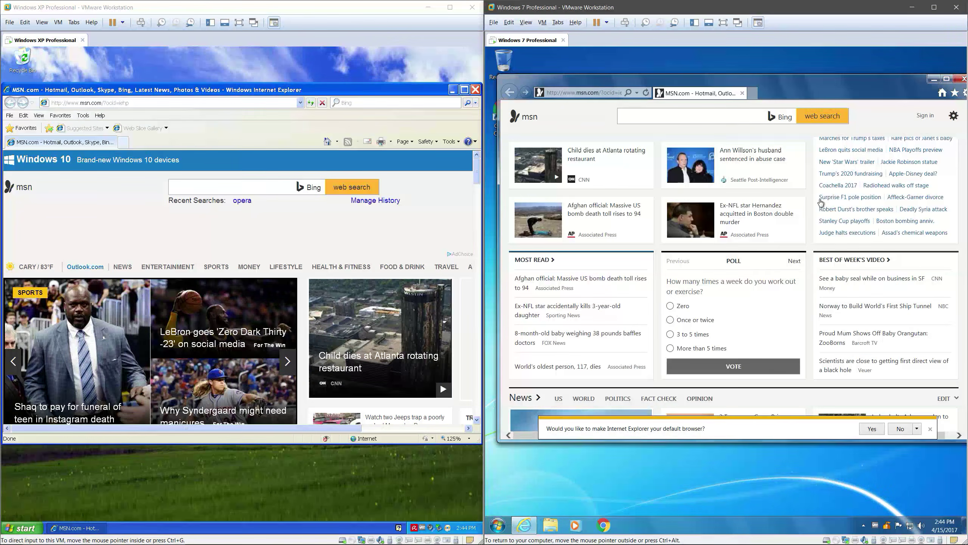
scroll(820, 201, "down", 2)
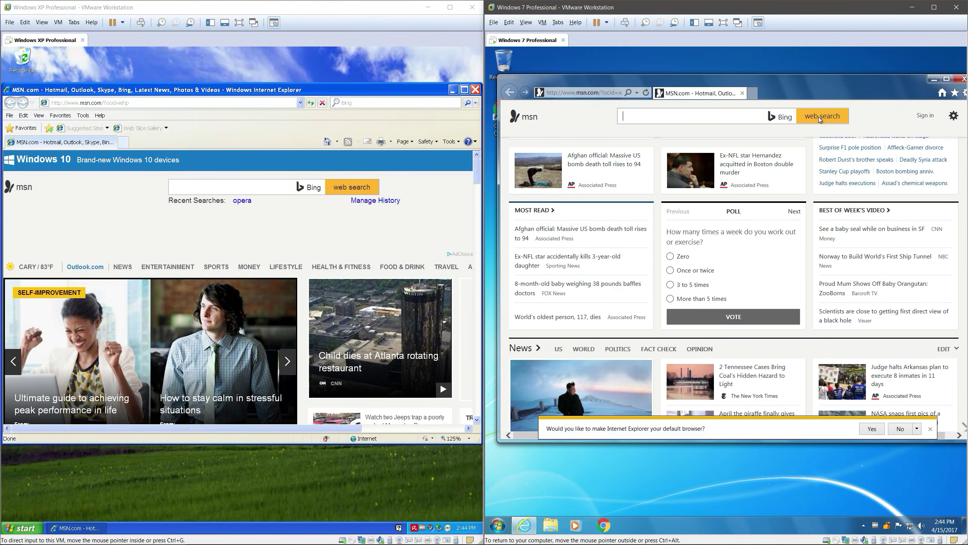
left_click_drag(813, 80, 800, 80)
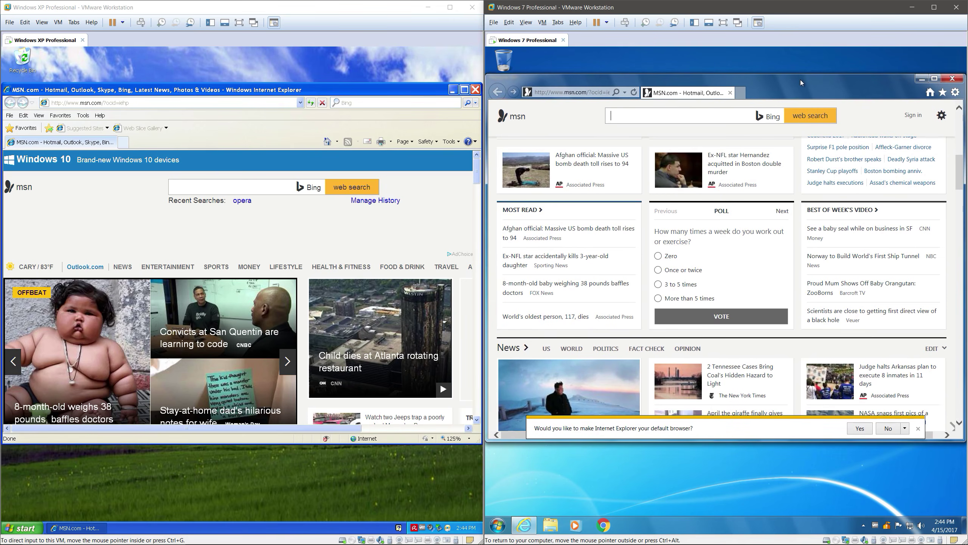
double_click(800, 79)
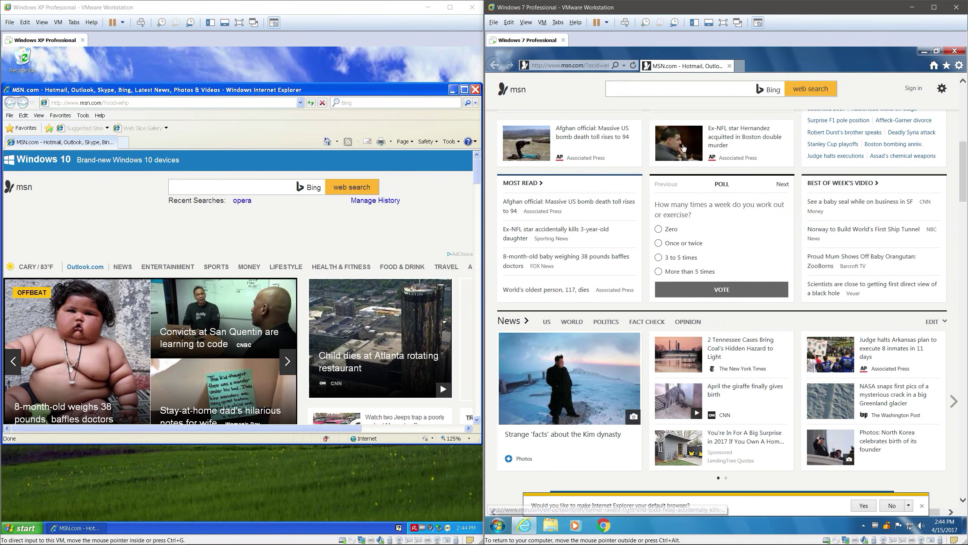
left_click(465, 91)
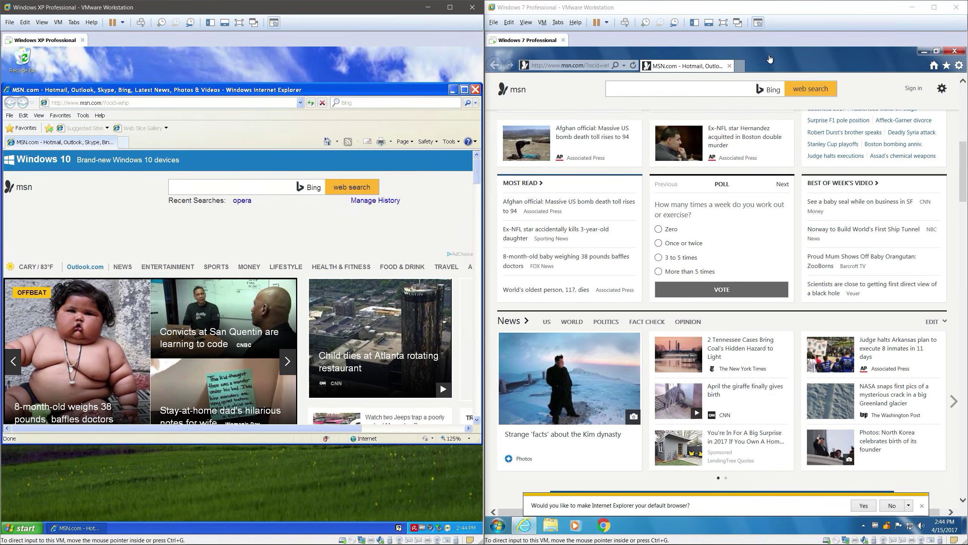
scroll(749, 237, "down", 2)
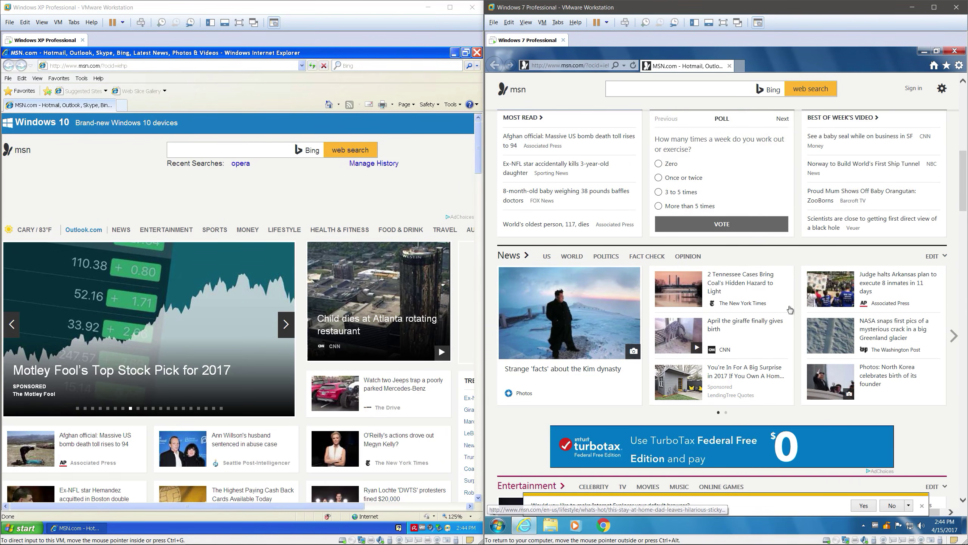
left_click(920, 506)
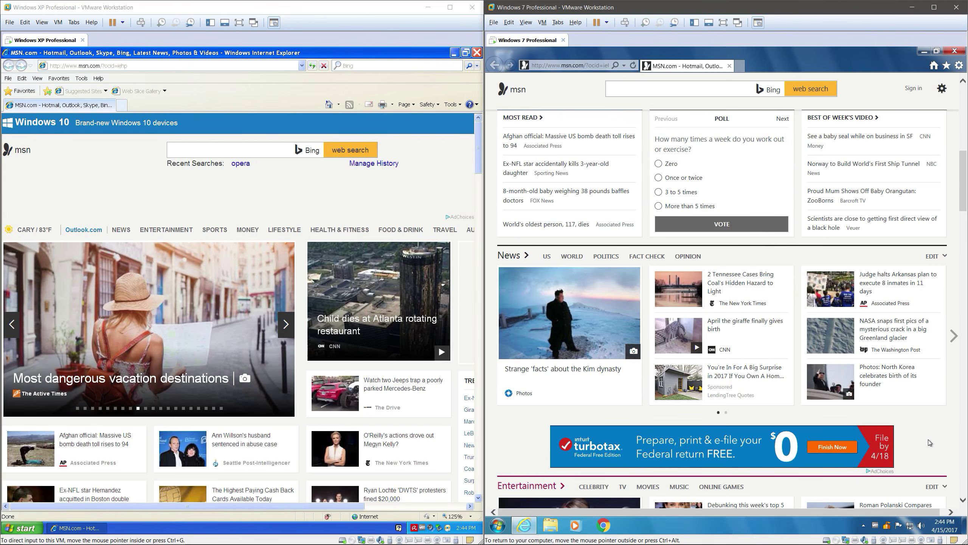
Examine how the MSN home page displays and scrolls in Windows 7's Internet Explorer, down to its Video section
scroll(897, 431, "down", 4)
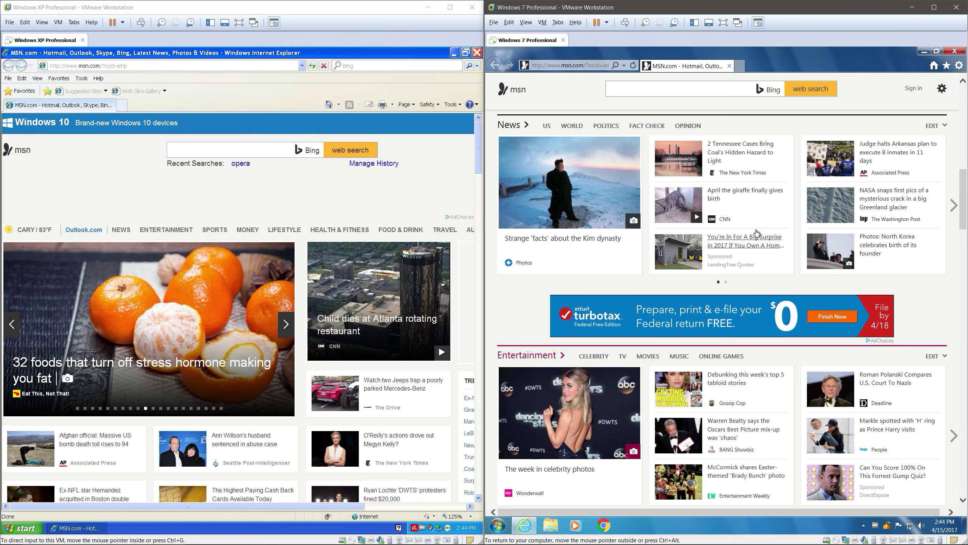
scroll(757, 233, "down", 6)
scroll(753, 229, "up", 5)
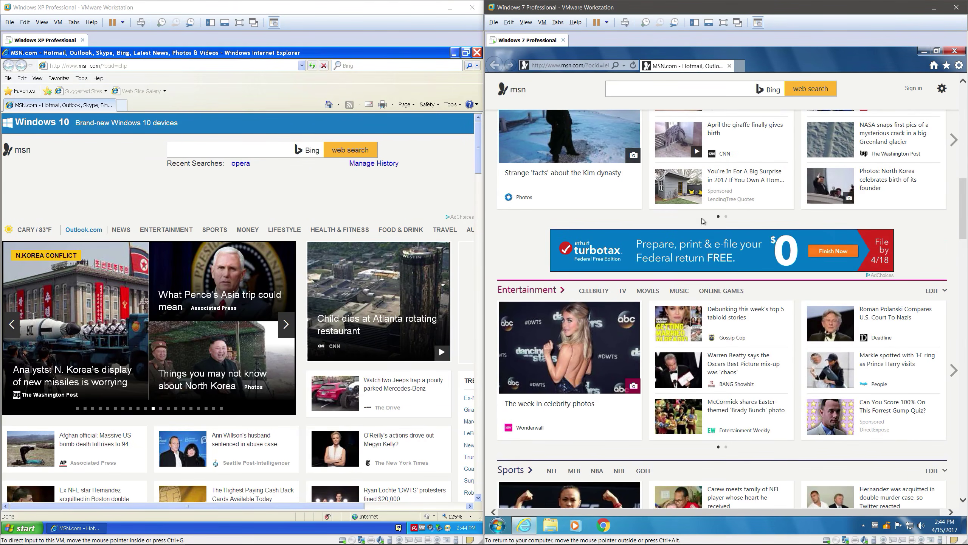
scroll(788, 196, "down", 7)
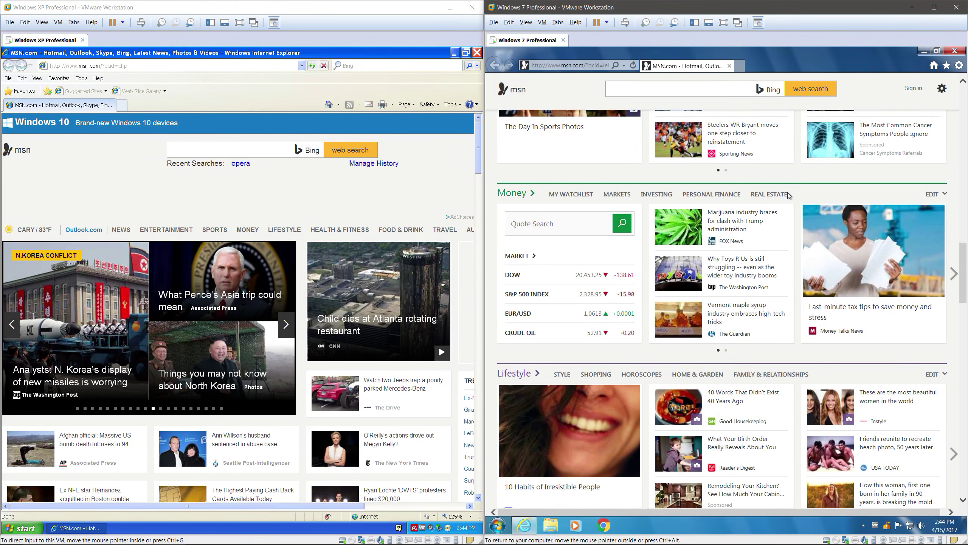
scroll(789, 196, "down", 3)
scroll(788, 195, "down", 4)
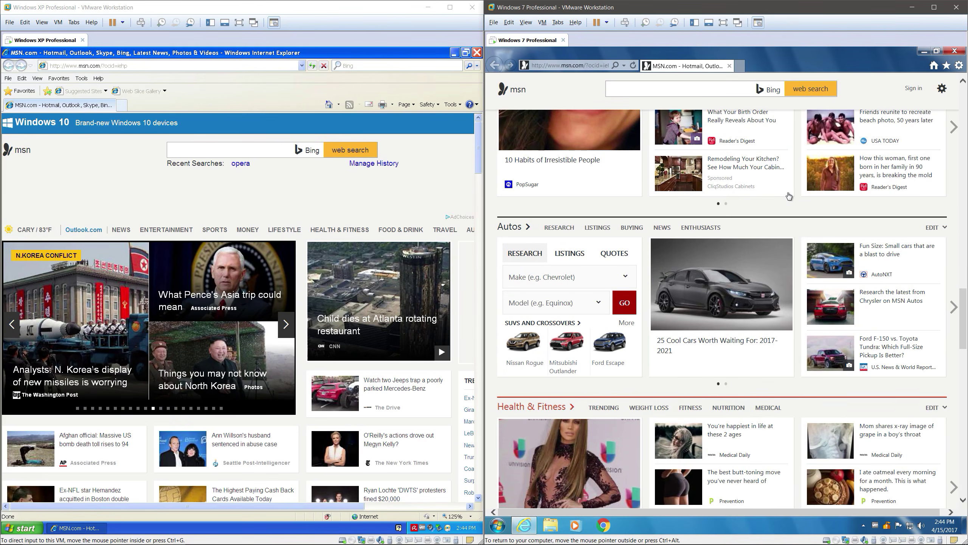
scroll(788, 195, "up", 6)
scroll(789, 195, "down", 15)
scroll(788, 196, "down", 10)
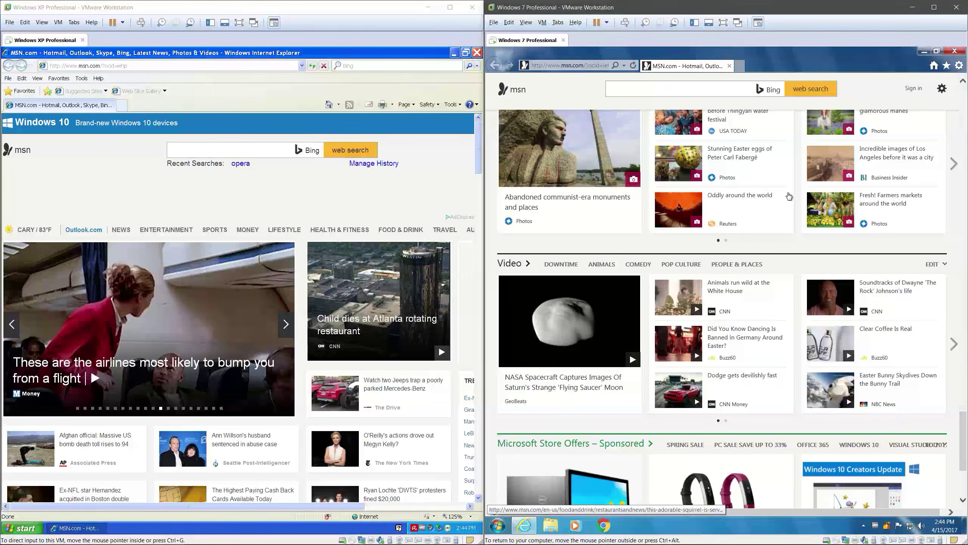
scroll(788, 196, "up", 5)
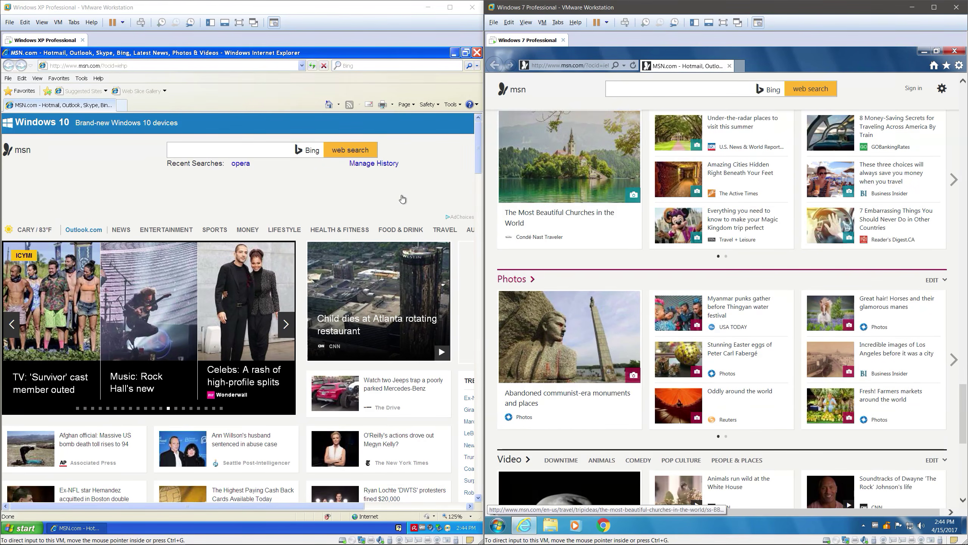
Examine the MSN home page down to its Travel section in Windows XP's Internet Explorer, and view the browser's Tools options
scroll(419, 225, "down", 10)
scroll(419, 225, "down", 10)
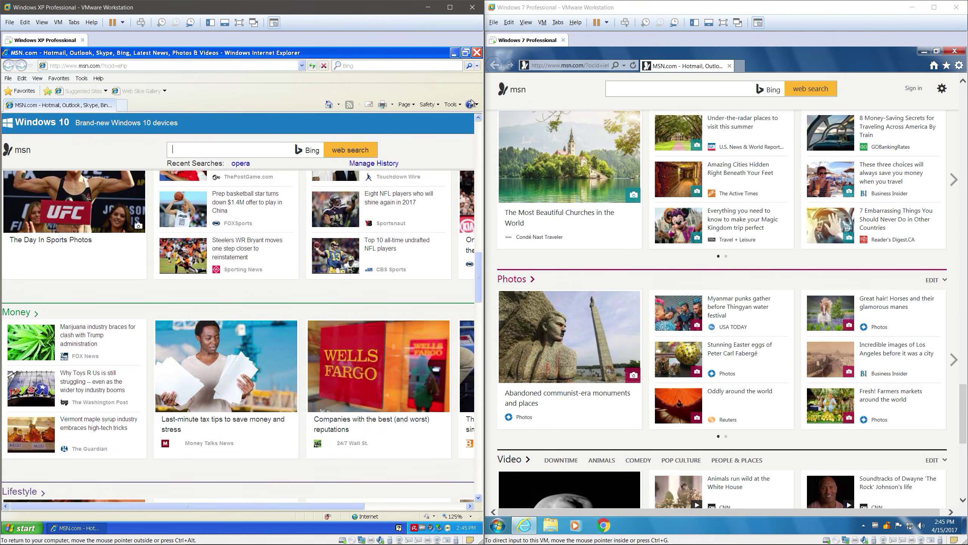
left_click(450, 105)
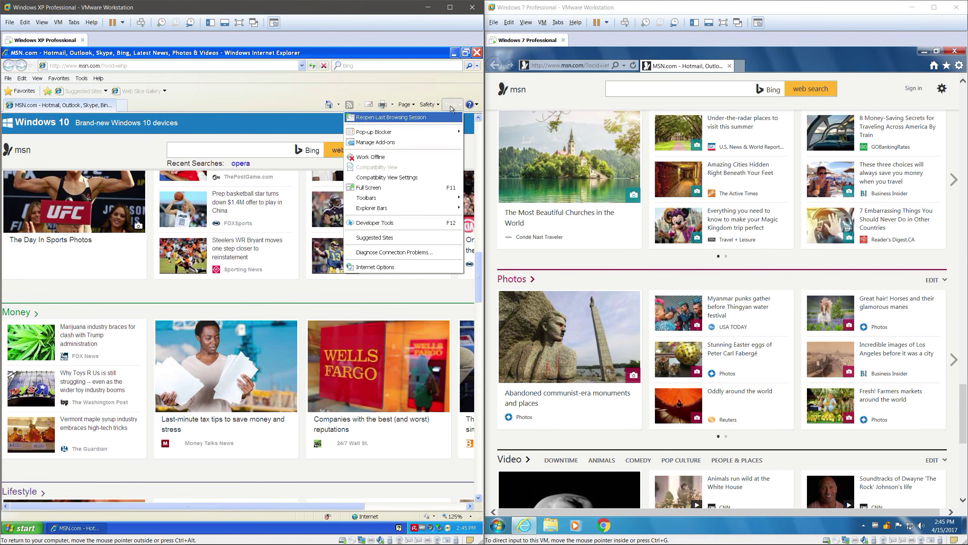
left_click(374, 82)
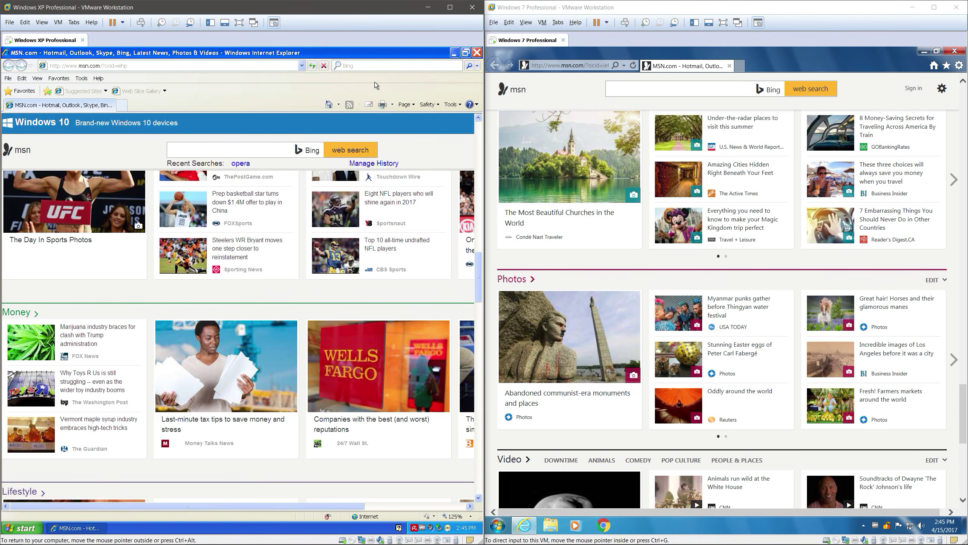
scroll(419, 244, "down", 10)
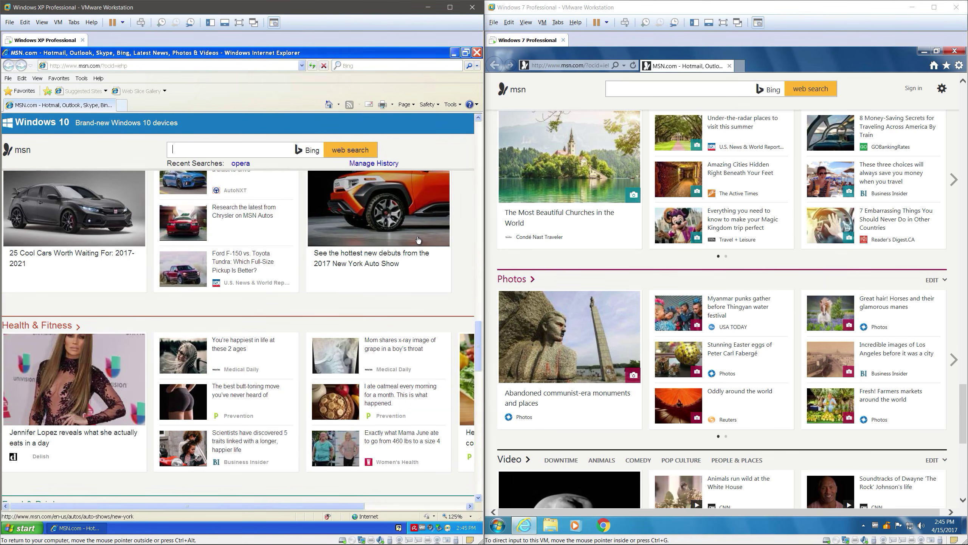
scroll(418, 239, "up", 8)
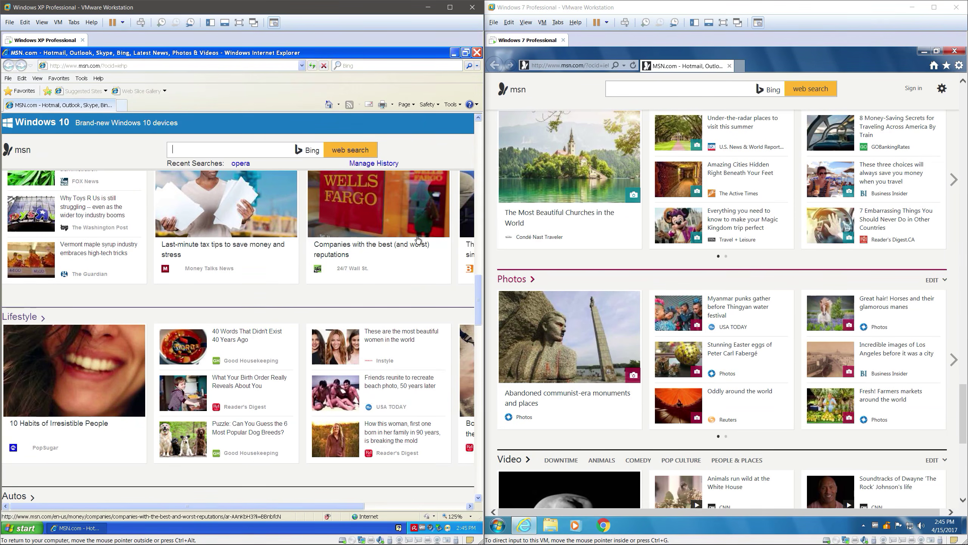
scroll(418, 240, "down", 10)
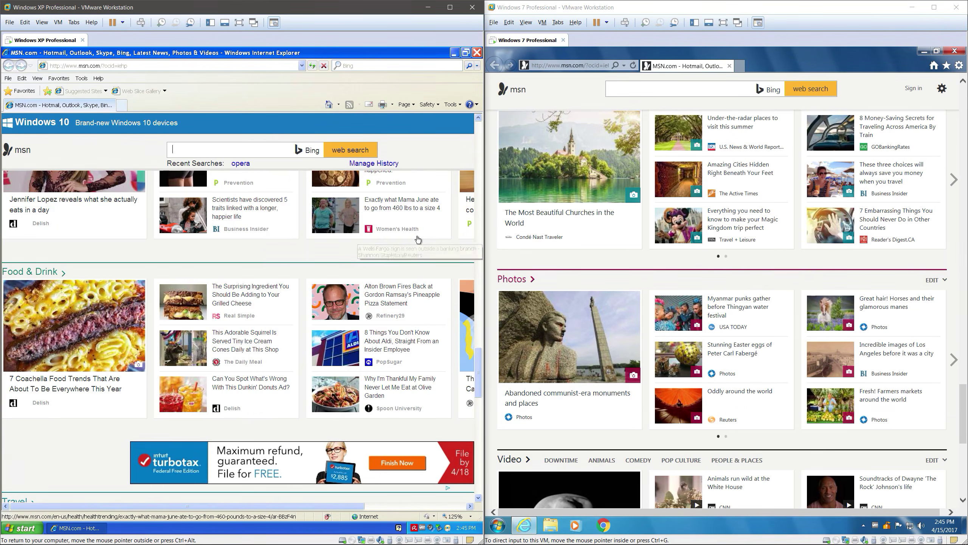
scroll(418, 239, "down", 5)
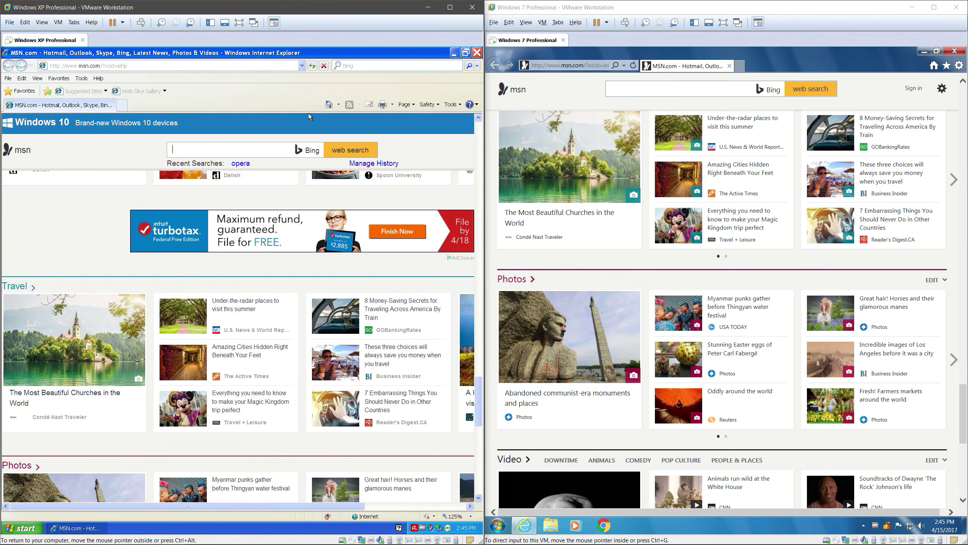
Compare the Food, Travel and Photos sections of the MSN page in Internet Explorer on Windows XP and Windows 7
scroll(339, 189, "up", 10)
scroll(343, 189, "down", 5)
scroll(344, 190, "down", 3)
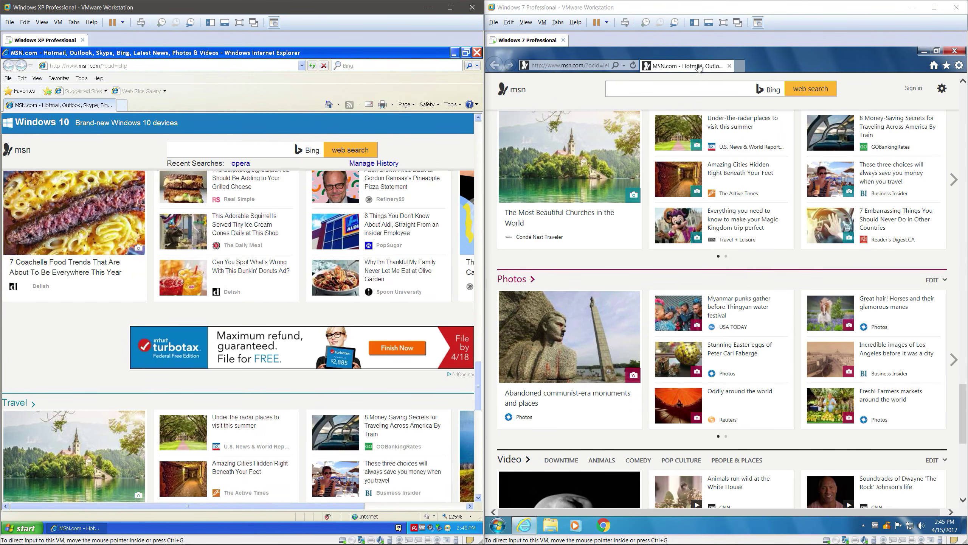
left_click(783, 66)
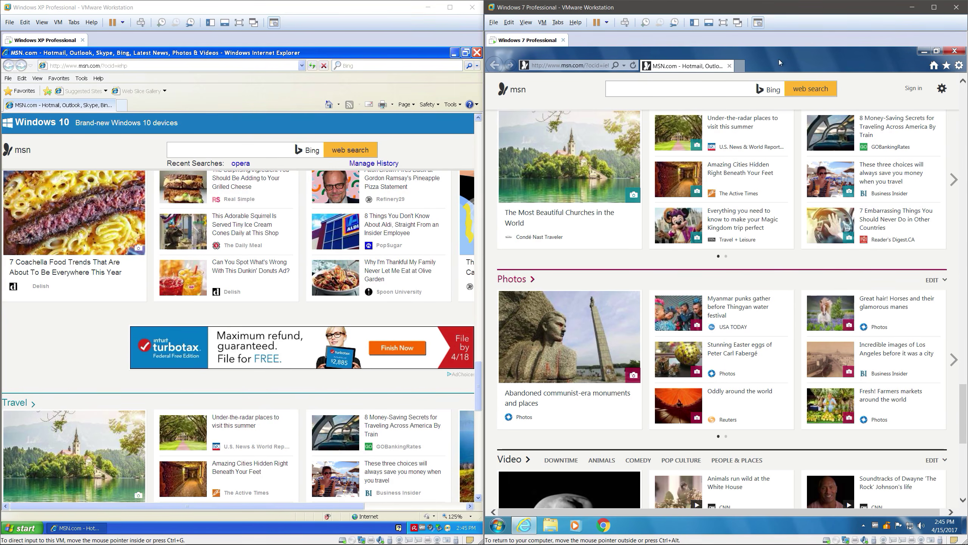
left_click(379, 87)
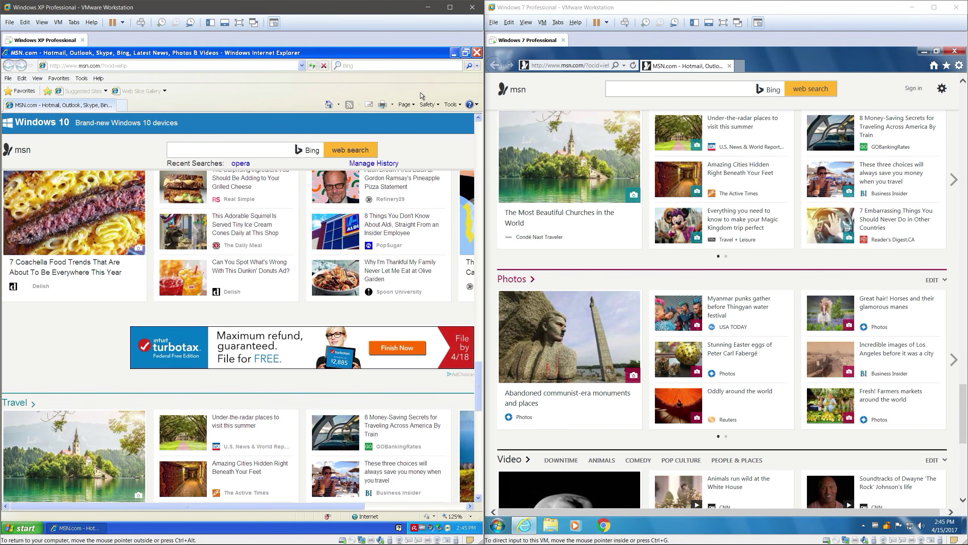
left_click(748, 72)
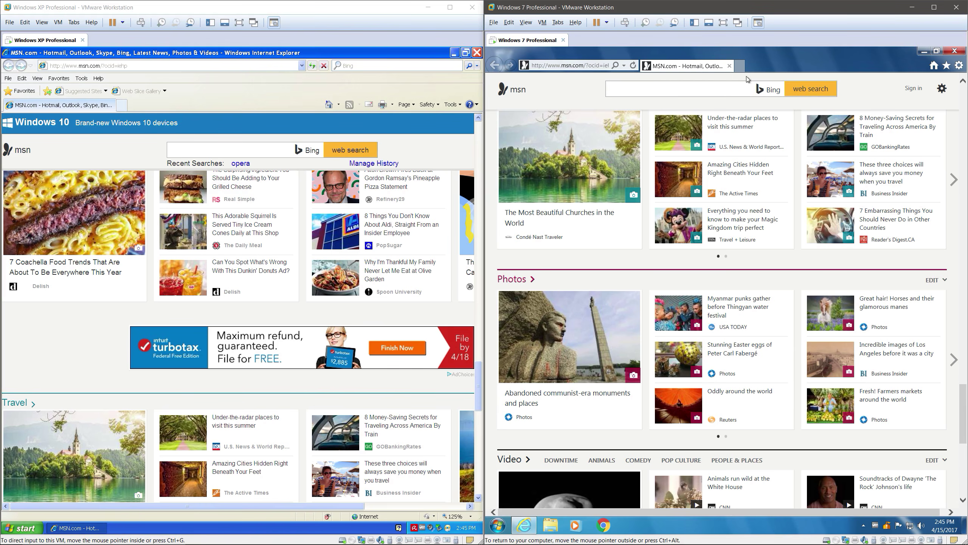
scroll(645, 157, "up", 10)
scroll(646, 157, "down", 8)
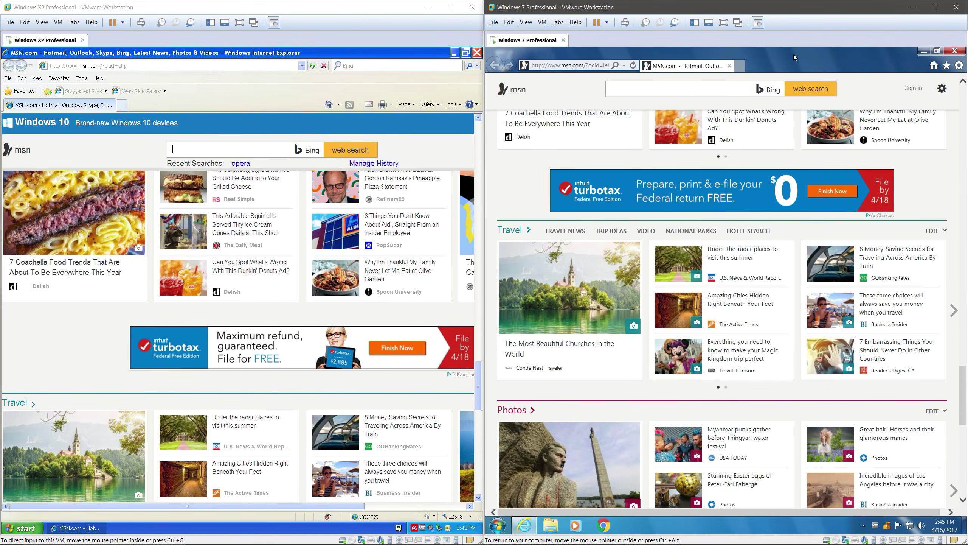
mouse_move(793, 54)
left_mouse_down()
mouse_move(806, 57)
mouse_move(805, 48)
left_mouse_up()
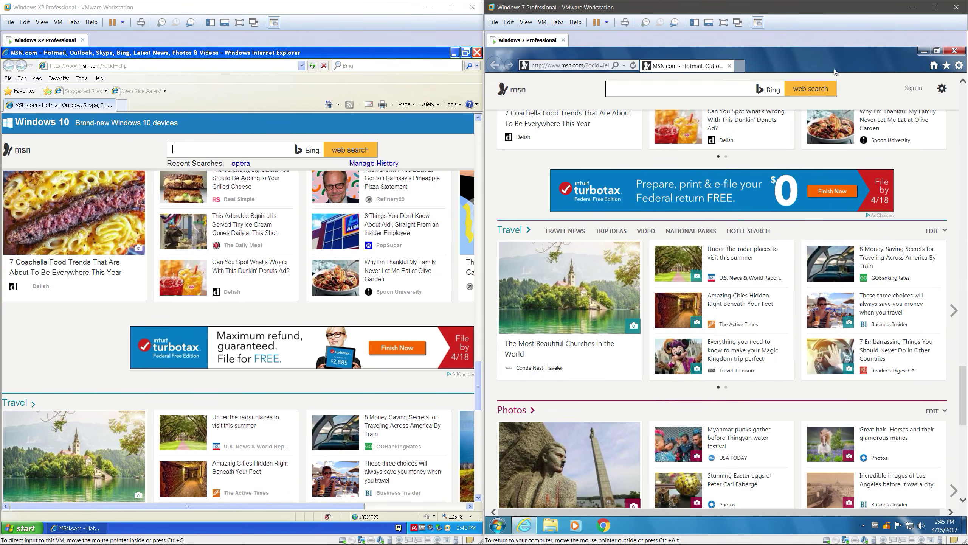
left_click(367, 82)
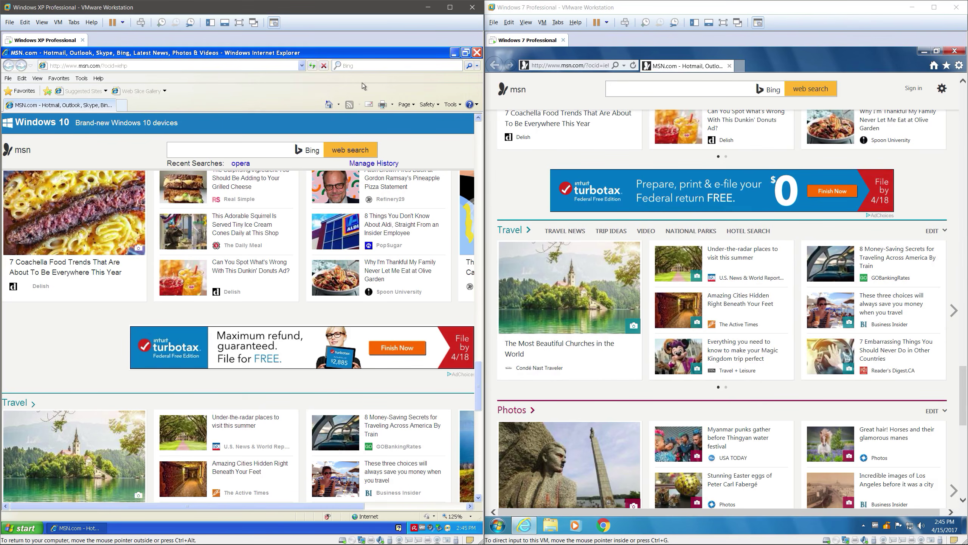
Hide the Menu Bar, Favorites Bar, Compatibility View Button, Command Bar and Status Bar in Windows XP's Internet Explorer
right_click(316, 77)
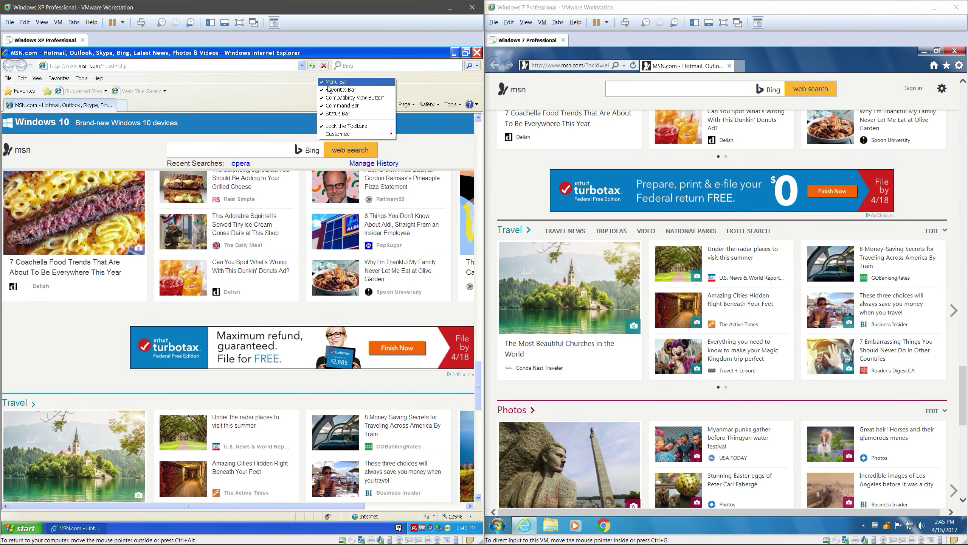
left_click(329, 80)
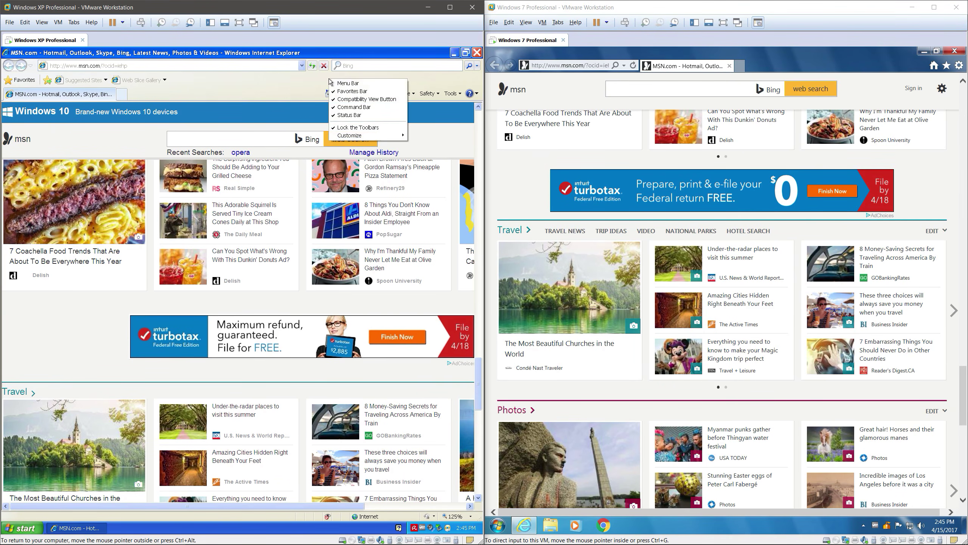
left_click(352, 91)
right_click(299, 78)
left_click(327, 100)
right_click(281, 78)
left_click(312, 106)
right_click(290, 79)
left_click(313, 116)
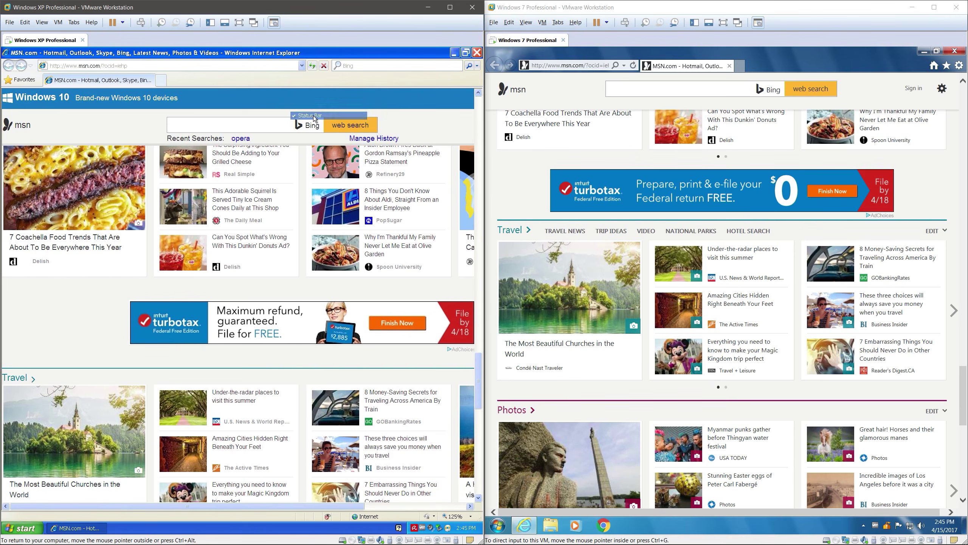
Compare the decluttered Windows XP browser with the Windows 7 one, viewing MSN's Video section and the page's beginning in XP
left_click(780, 66)
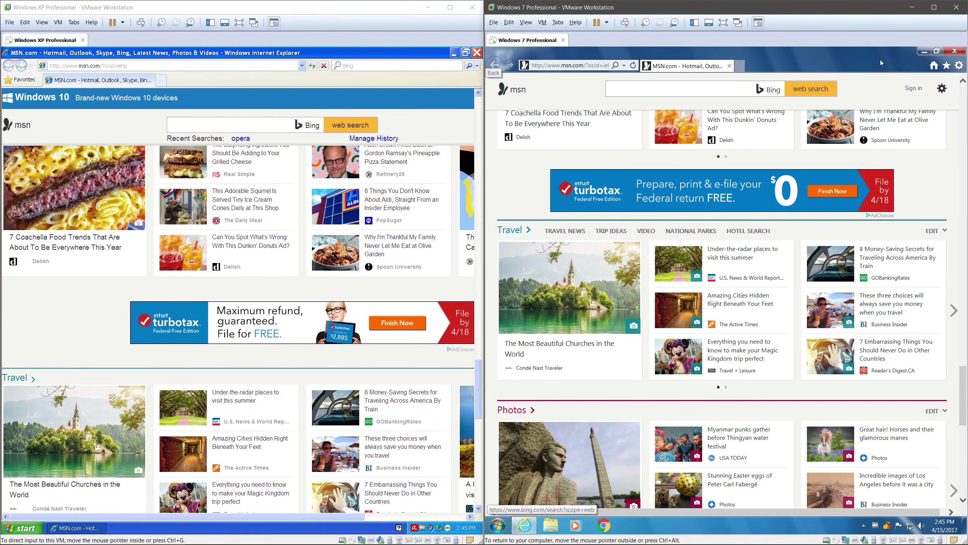
left_click_drag(820, 59, 822, 95)
left_click(949, 83)
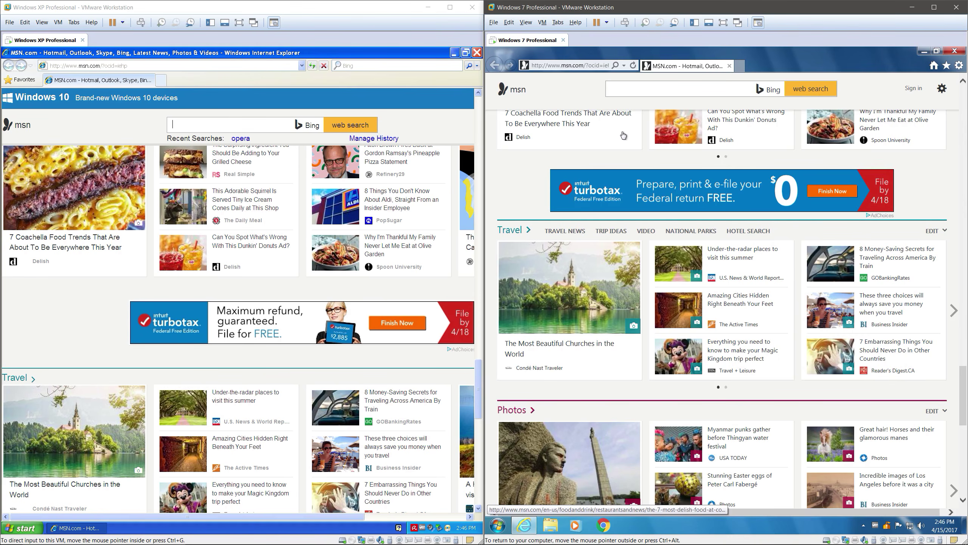
scroll(512, 134, "down", 5)
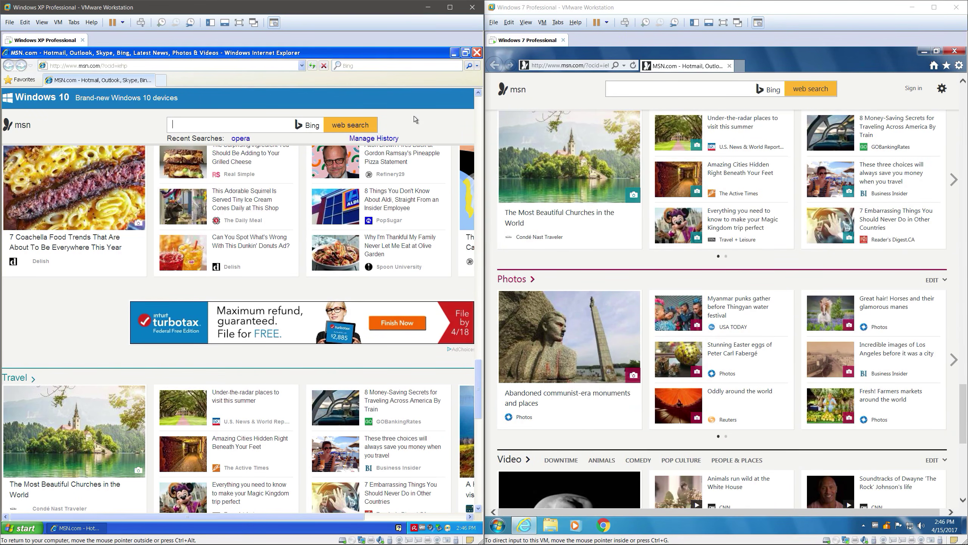
left_click(430, 111)
scroll(447, 119, "down", 10)
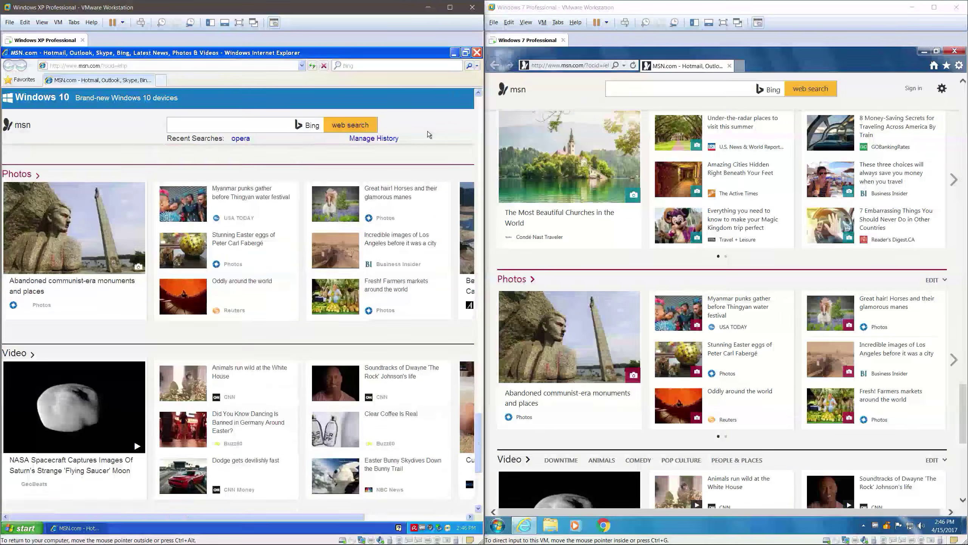
scroll(438, 193, "up", 12)
scroll(442, 196, "up", 15)
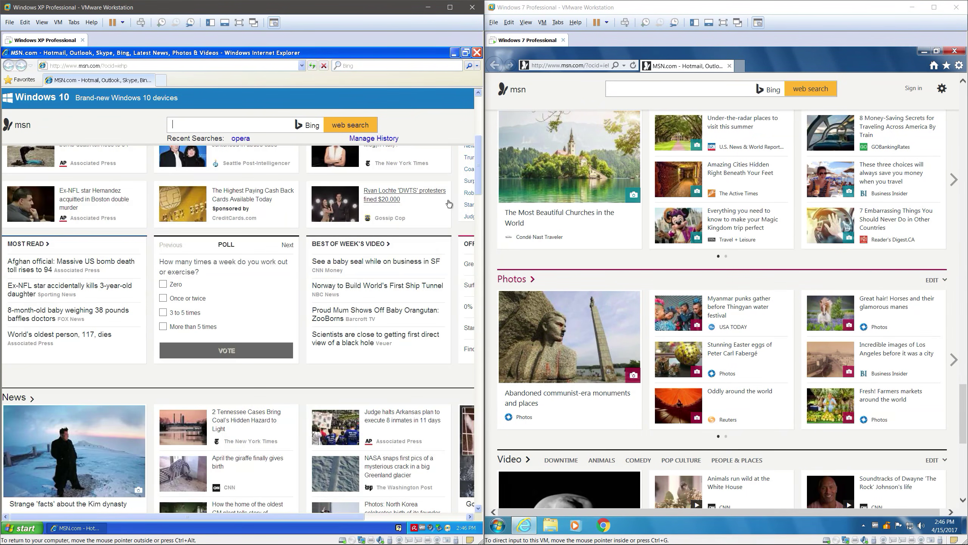
scroll(453, 202, "down", 5)
scroll(457, 201, "up", 5)
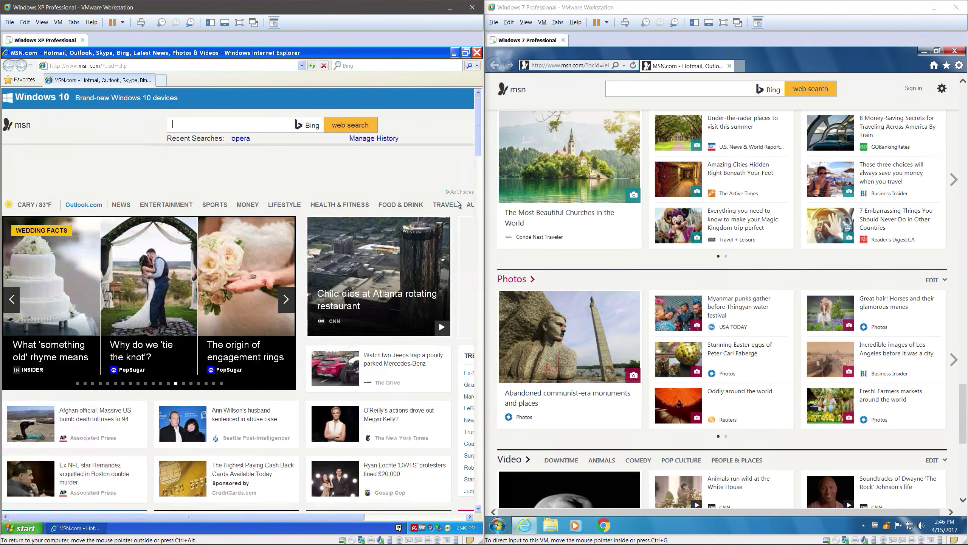
scroll(620, 273, "up", 10)
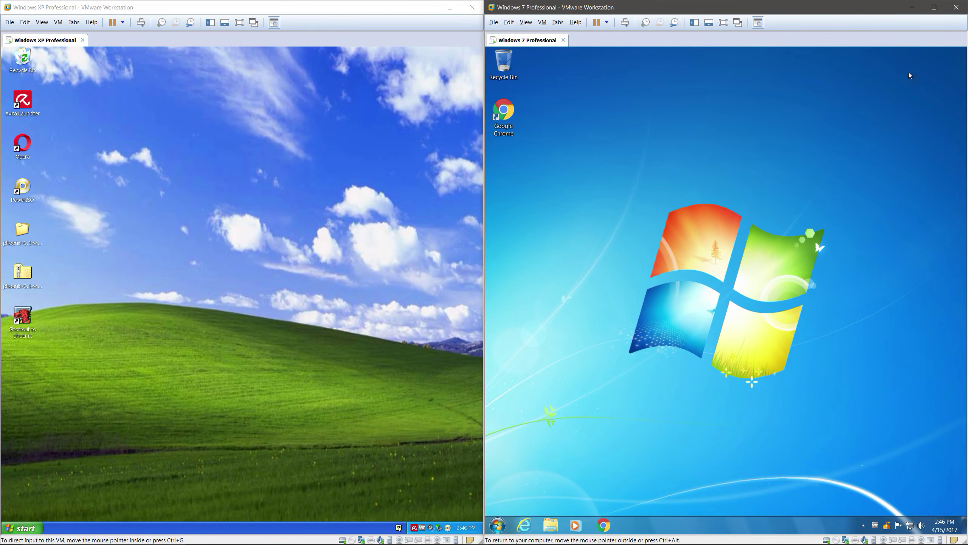
Open My Computer in Windows XP and Windows Explorer's Libraries in Windows 7, and maximize the Libraries window
left_click(202, 443)
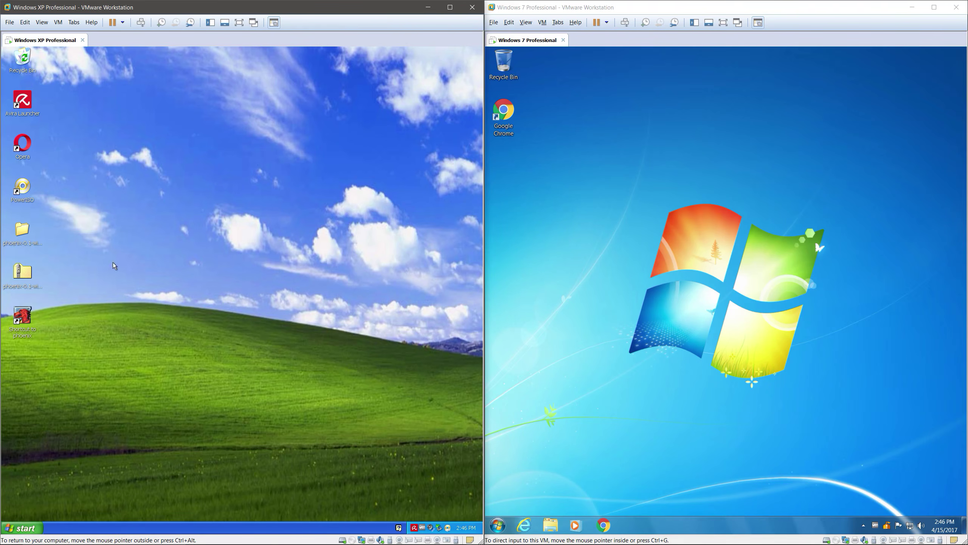
left_click(21, 528)
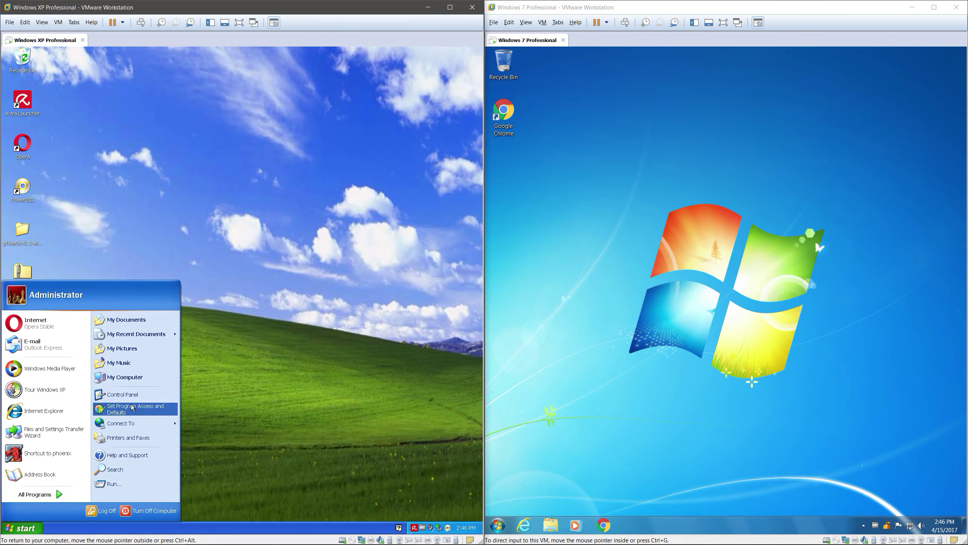
left_click(132, 375)
left_click(551, 525)
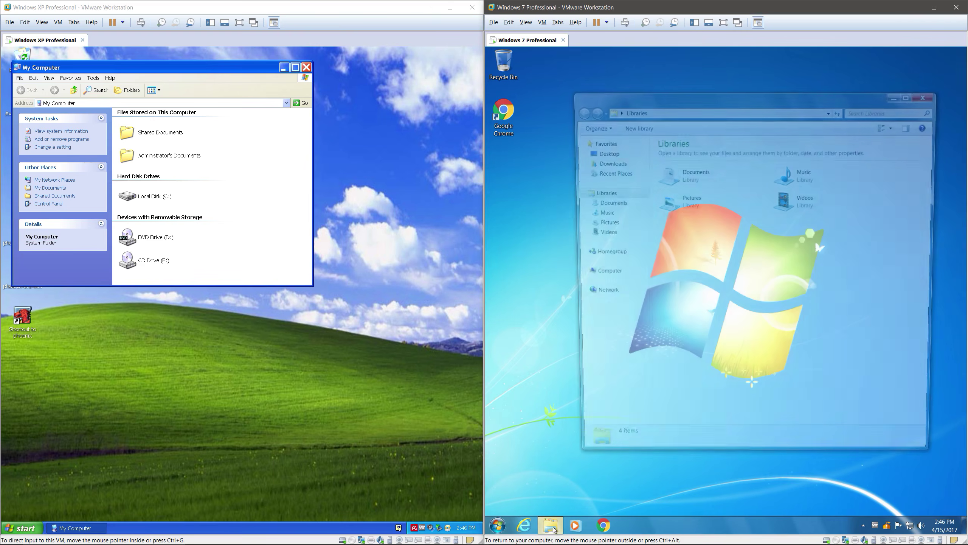
left_click_drag(637, 96, 612, 62)
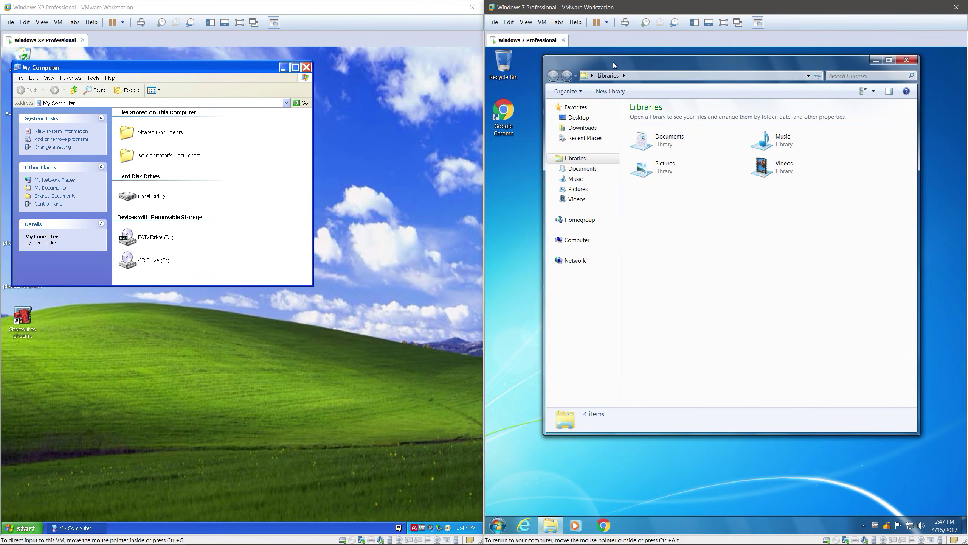
double_click(612, 62)
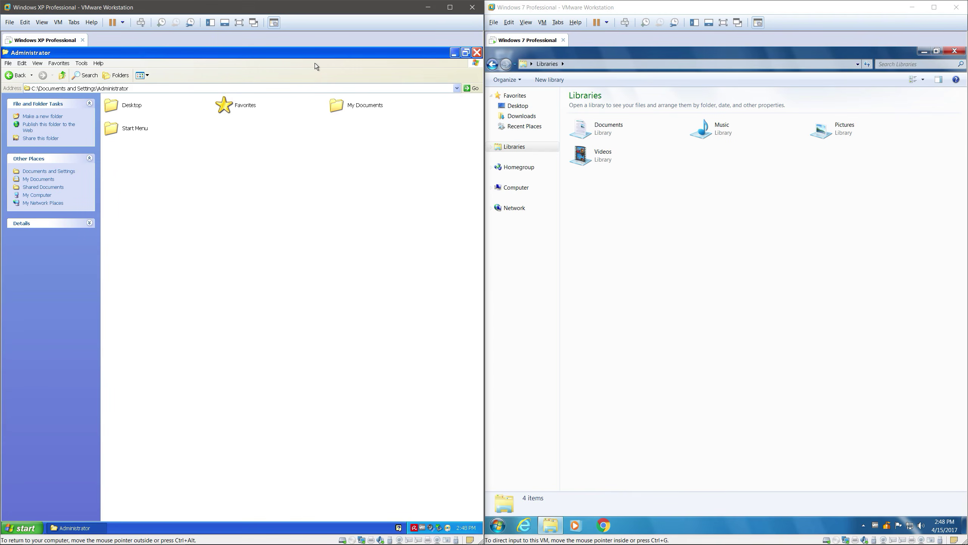
Restore the Administrator folder window in Windows XP and the Libraries window in Windows 7, and close the Administrator window
left_click(467, 53)
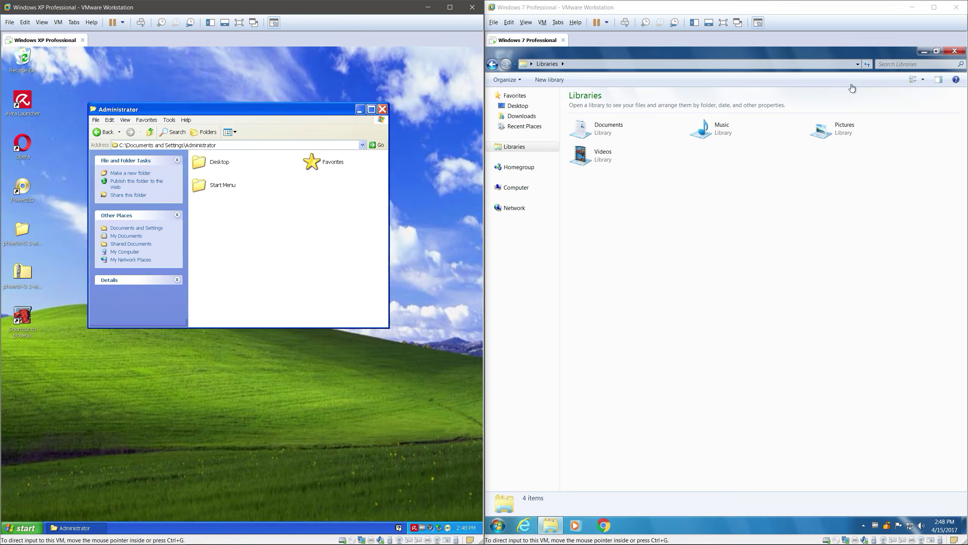
left_click(936, 51)
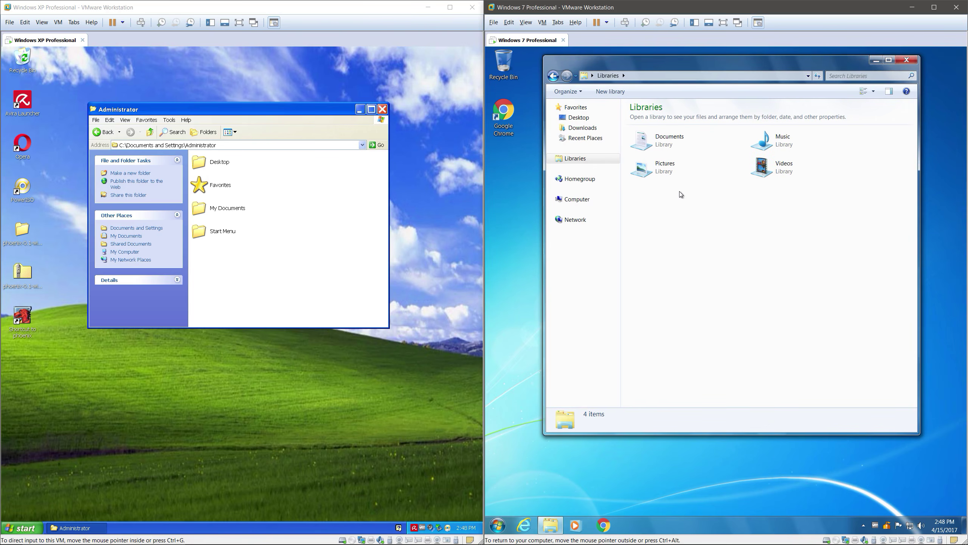
left_click(383, 109)
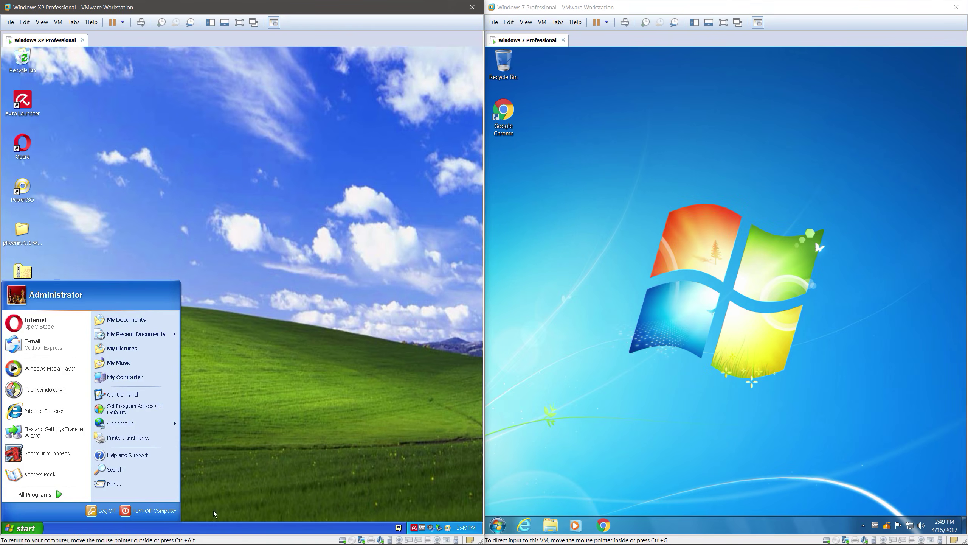
Compare the All Programs lists and the Accessories contents in the Windows XP and Windows 7 Start menus
left_click(497, 525)
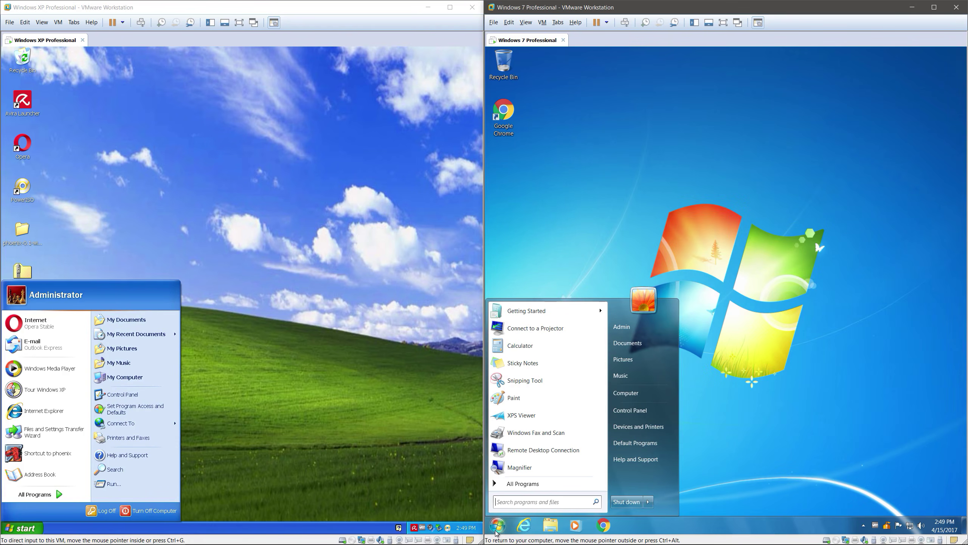
left_click(518, 485)
left_click(35, 494)
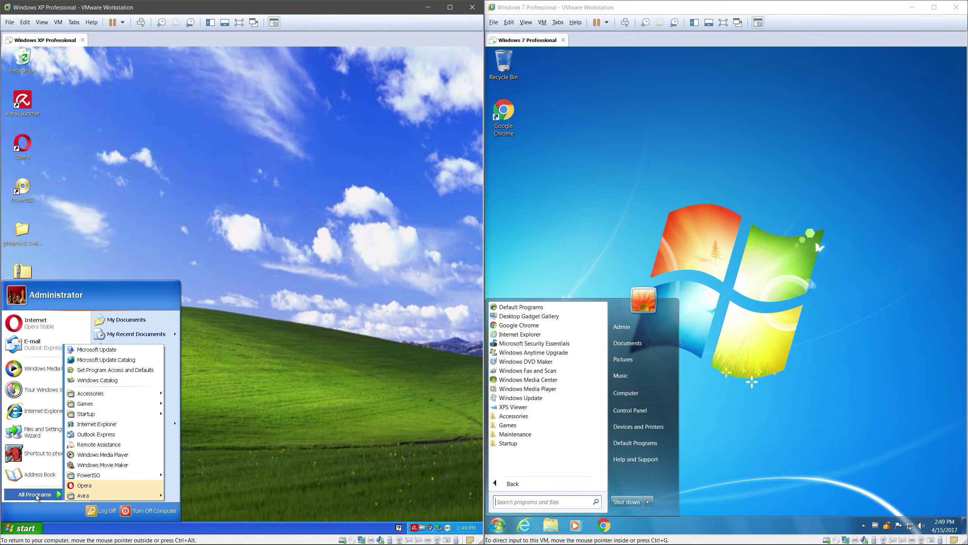
mouse_move(126, 392)
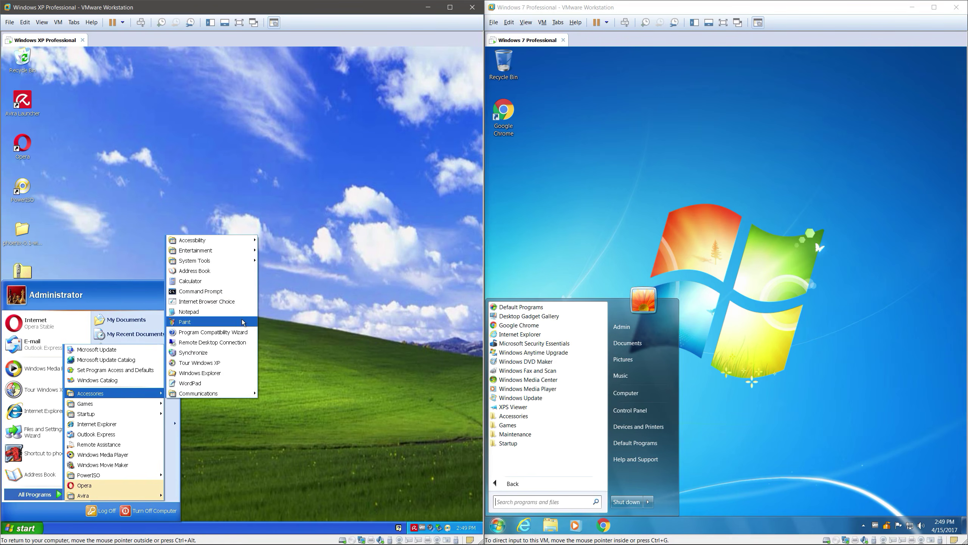
left_click(525, 417)
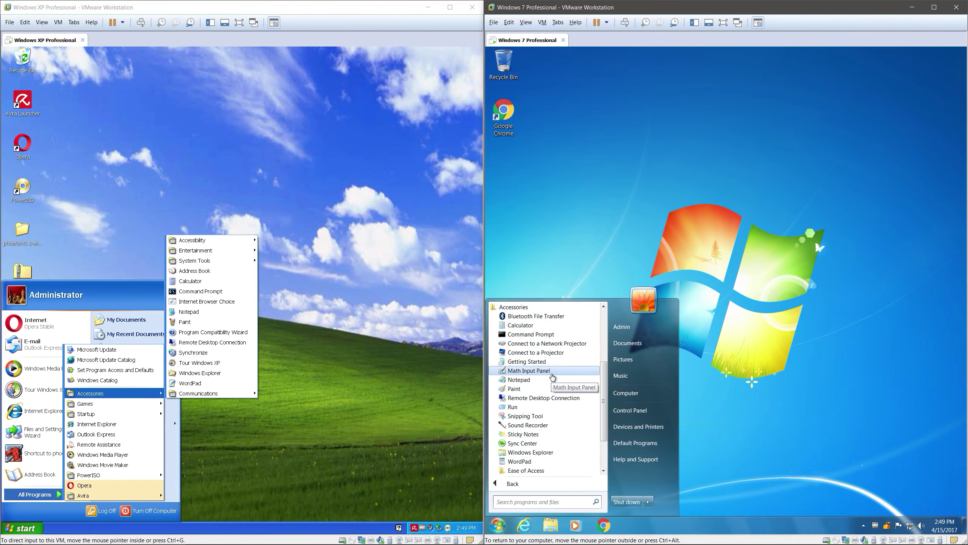
scroll(549, 420, "down", 2)
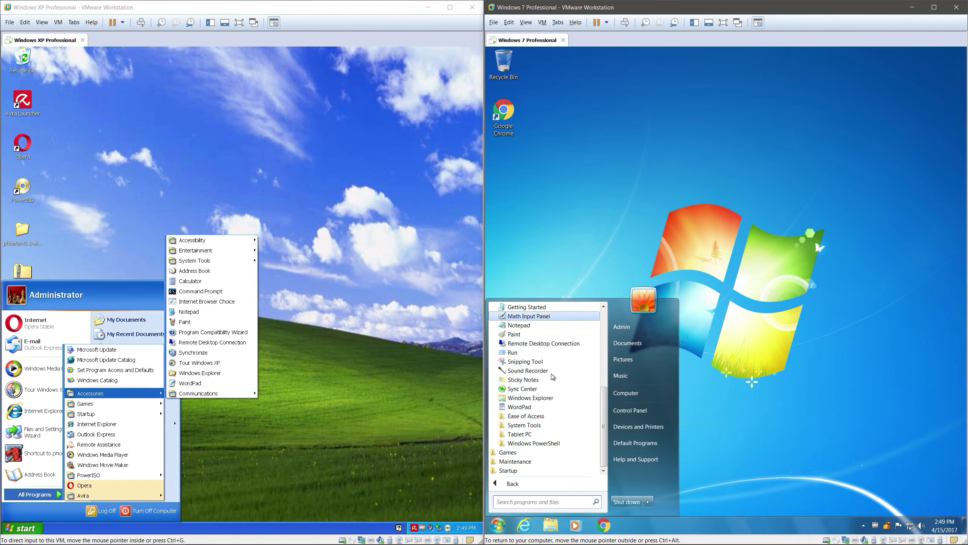
Open WordPad in both Windows 7 and Windows XP and position the two windows for a side-by-side comparison
left_click(529, 405)
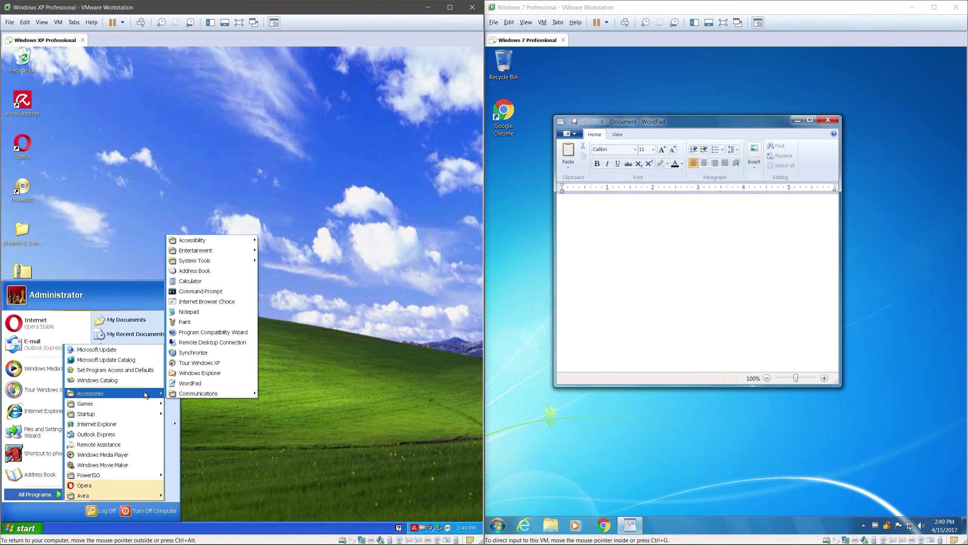
left_click(230, 380)
left_click_drag(224, 163, 225, 110)
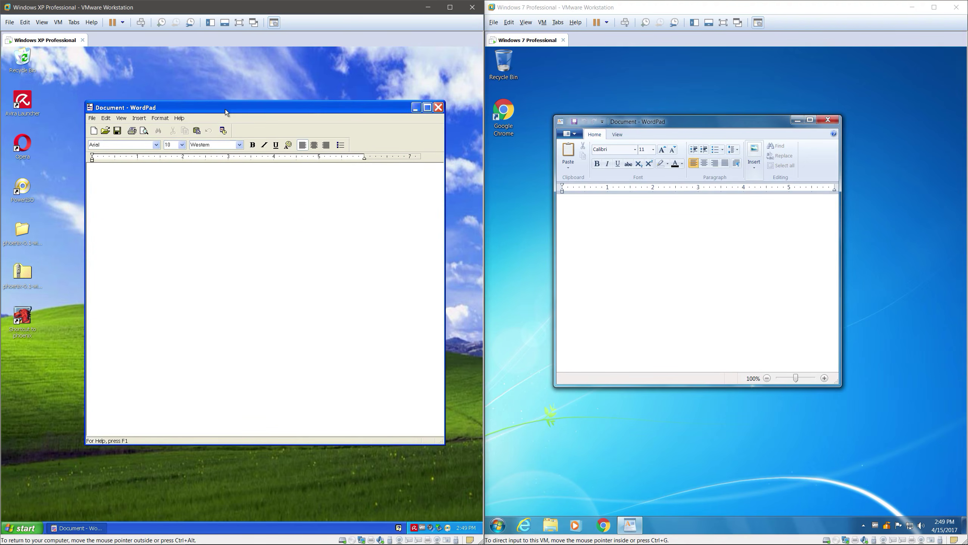
mouse_move(638, 123)
left_mouse_down()
mouse_move(628, 112)
mouse_move(635, 117)
left_mouse_up()
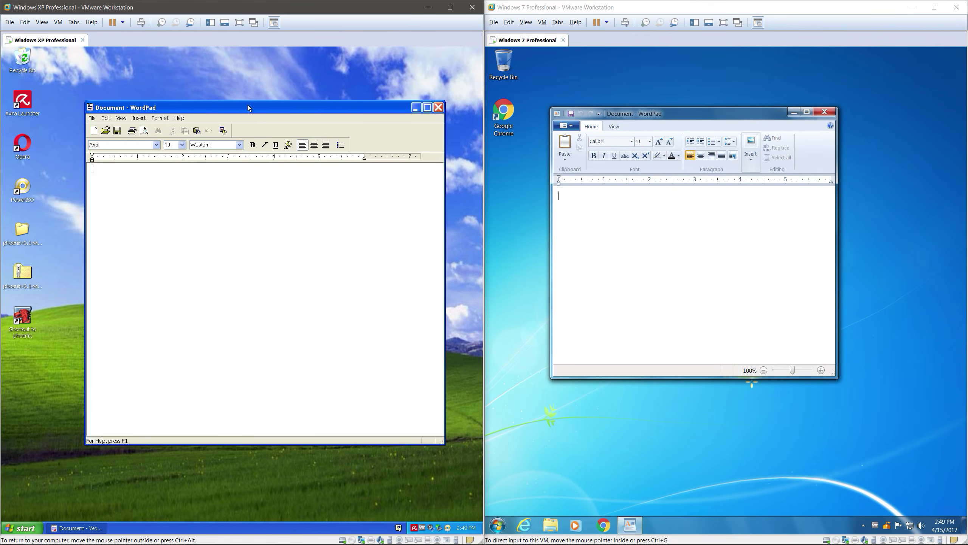
left_click_drag(249, 107, 242, 116)
left_click(692, 167)
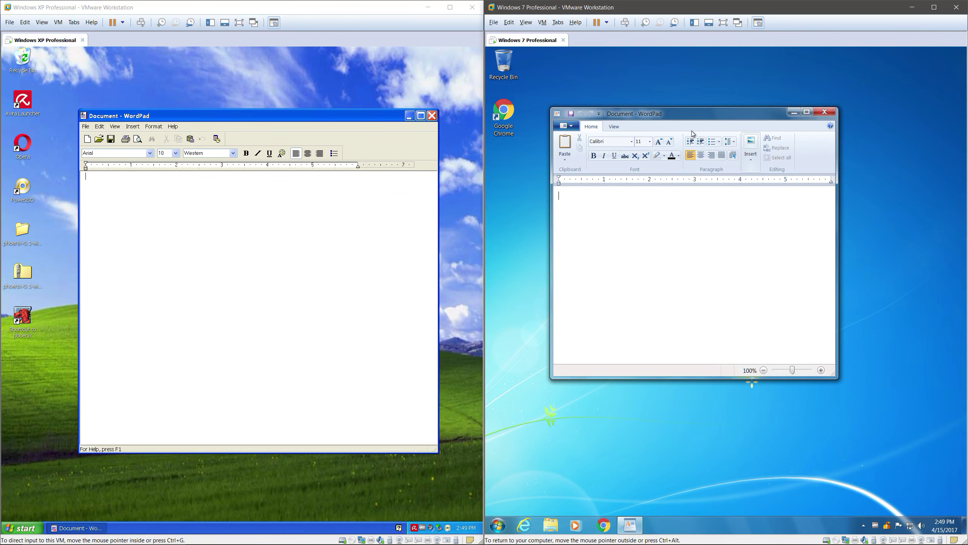
left_click(327, 236)
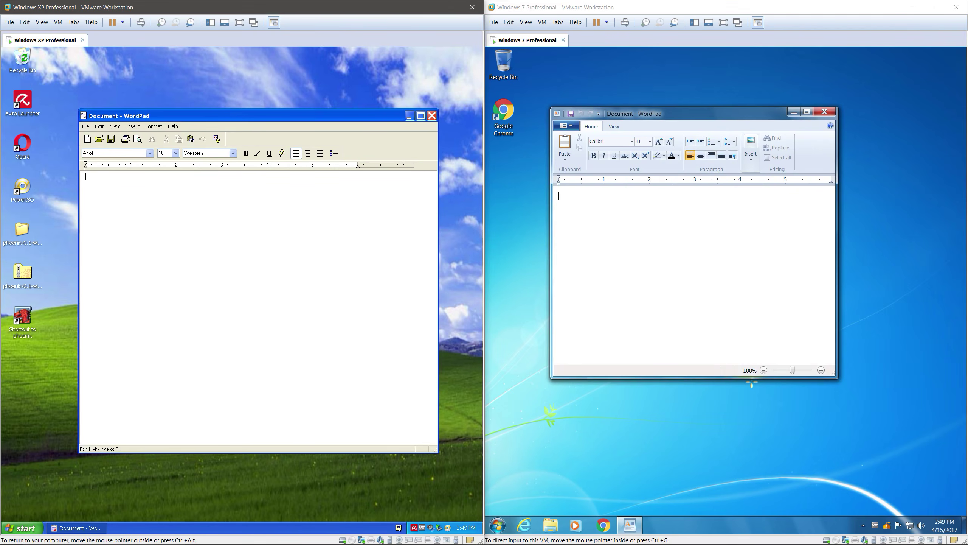
Reposition the WordPad windows slightly higher on both the Windows XP and Windows 7 desktops
left_click(608, 270)
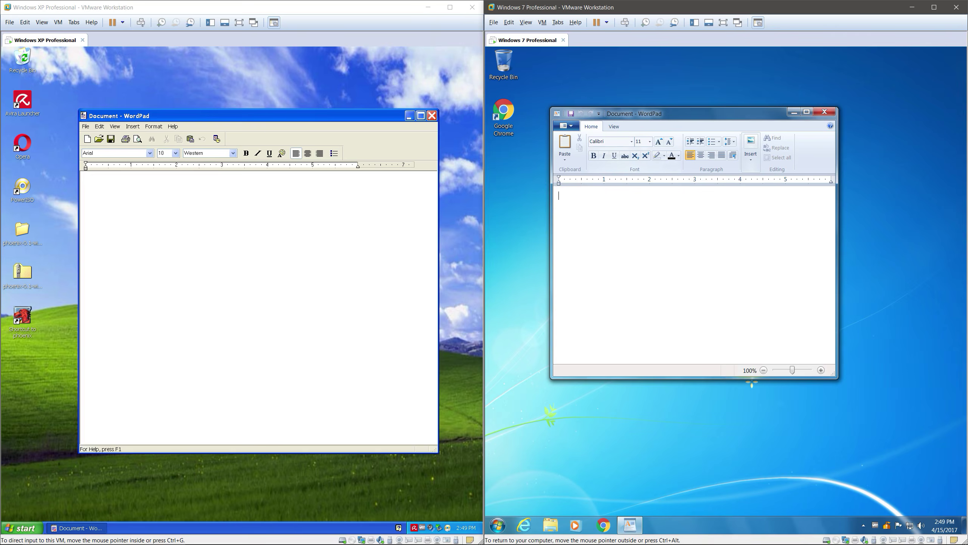
key("alt+Tab")
left_click_drag(204, 114, 213, 95)
mouse_move(623, 117)
left_mouse_down()
mouse_move(597, 95)
mouse_move(631, 113)
left_mouse_up()
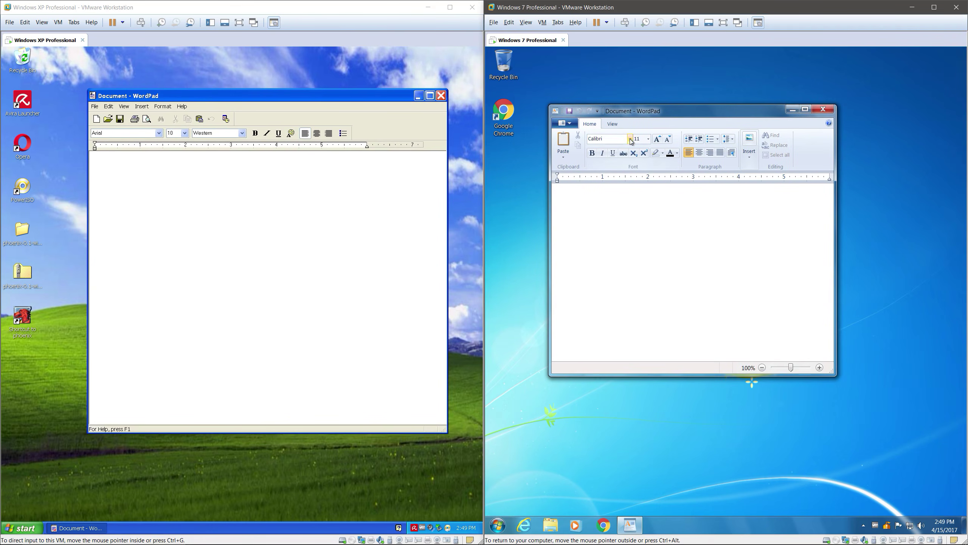
Compare the View and Home ribbons of Windows 7's WordPad with the Windows XP version's menus, and close both WordPad windows
left_click(613, 124)
left_click(588, 124)
left_click(163, 108)
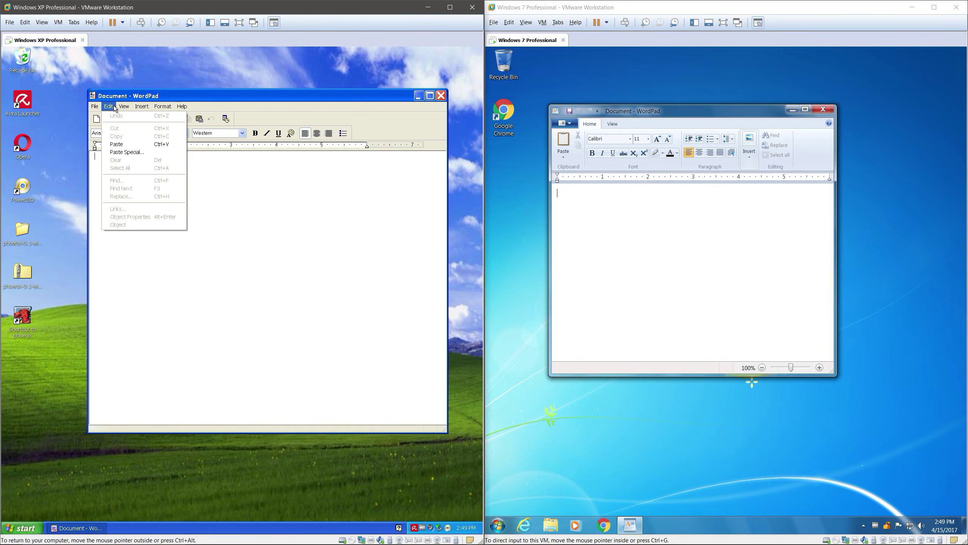
left_click(238, 105)
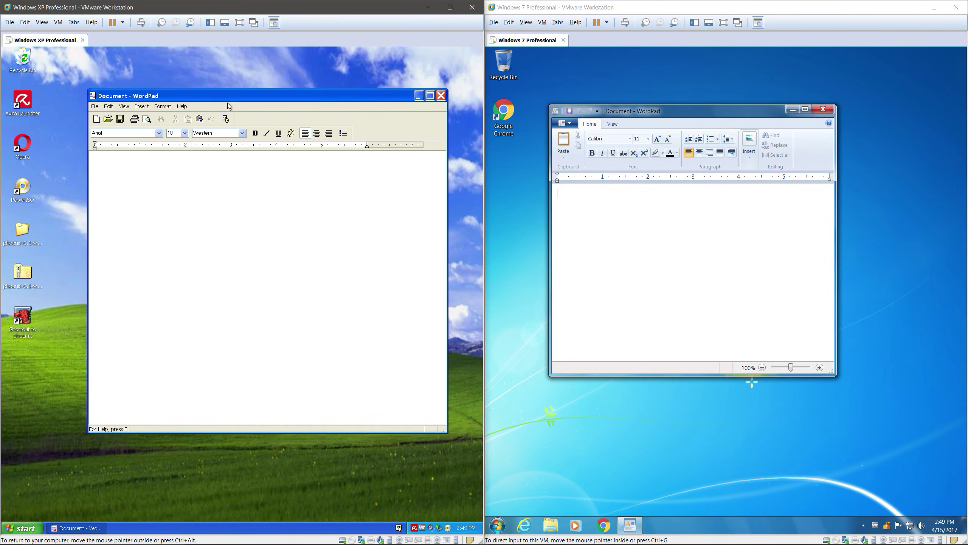
left_click(441, 96)
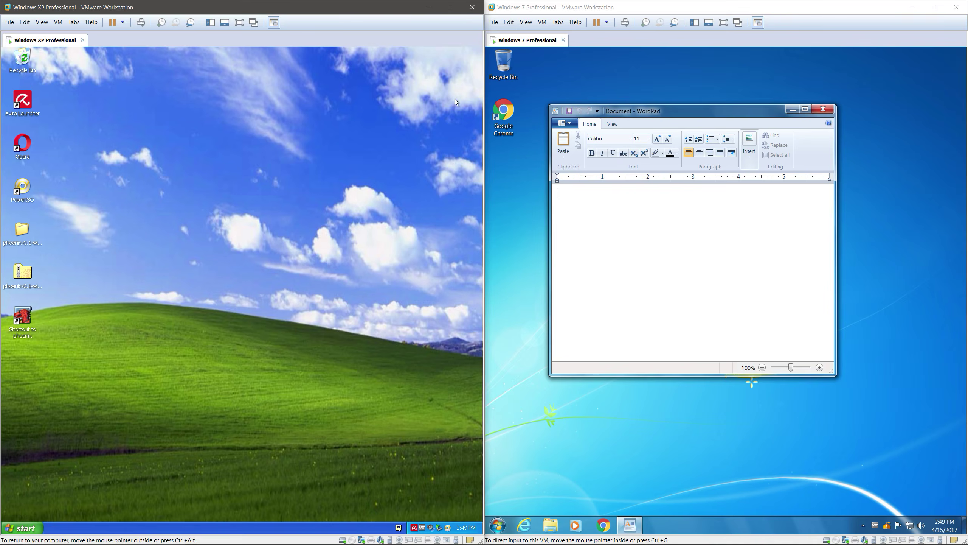
left_click(823, 109)
Compare the Games folders listed under All Programs in the Windows 7 and Windows XP Start menus
left_click(489, 526)
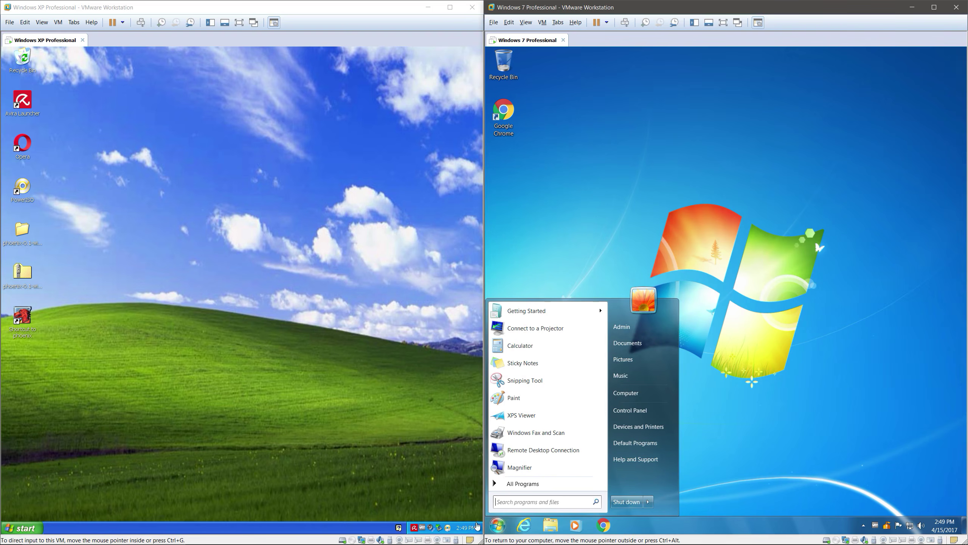
left_click(21, 528)
mouse_move(51, 492)
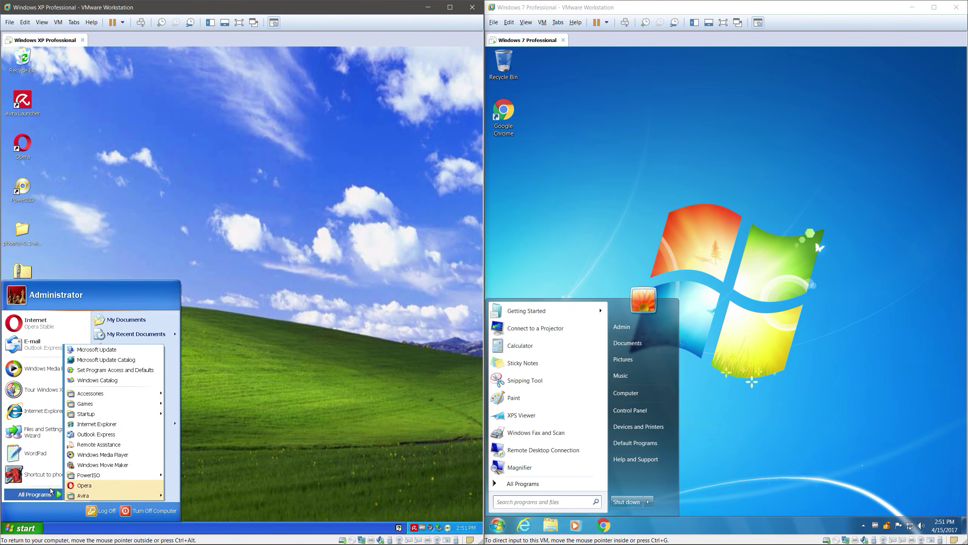
mouse_move(85, 403)
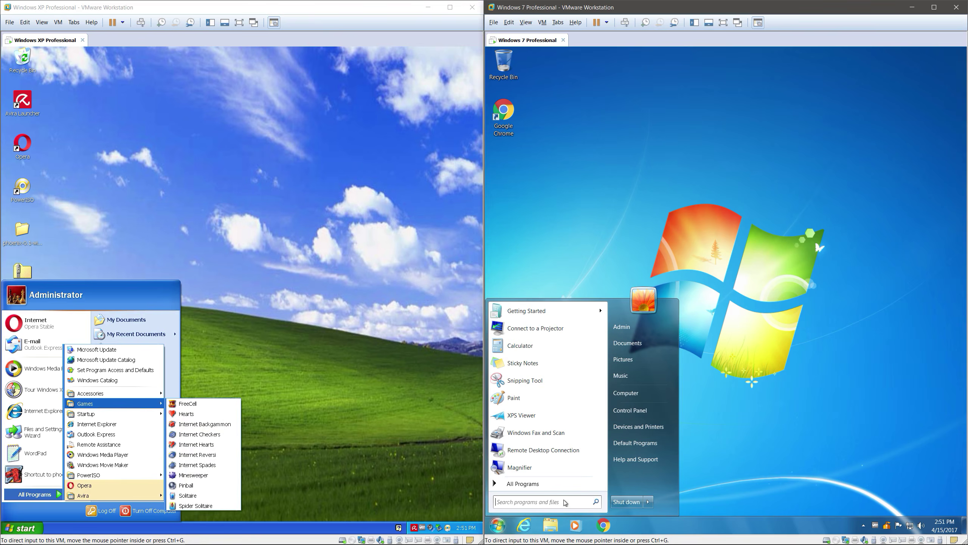
left_click(543, 486)
left_click(529, 424)
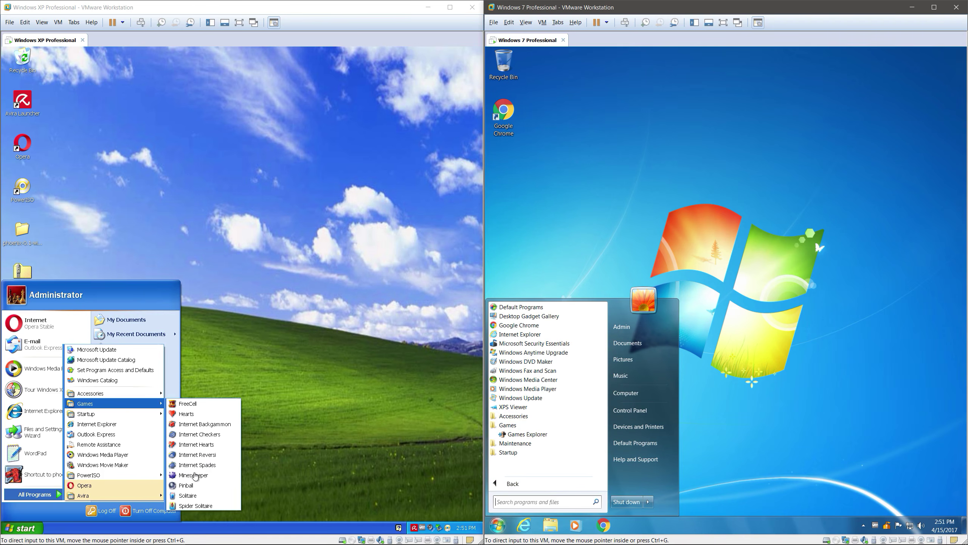
left_click(225, 501)
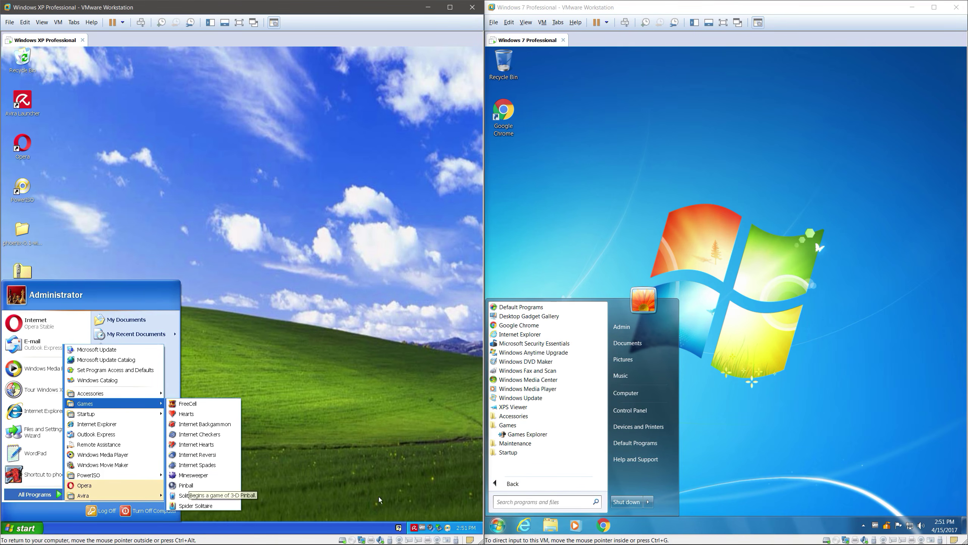
Examine the remaining All Programs entries in both systems, including the contents of the Windows 7 Accessories folder
left_click(686, 471)
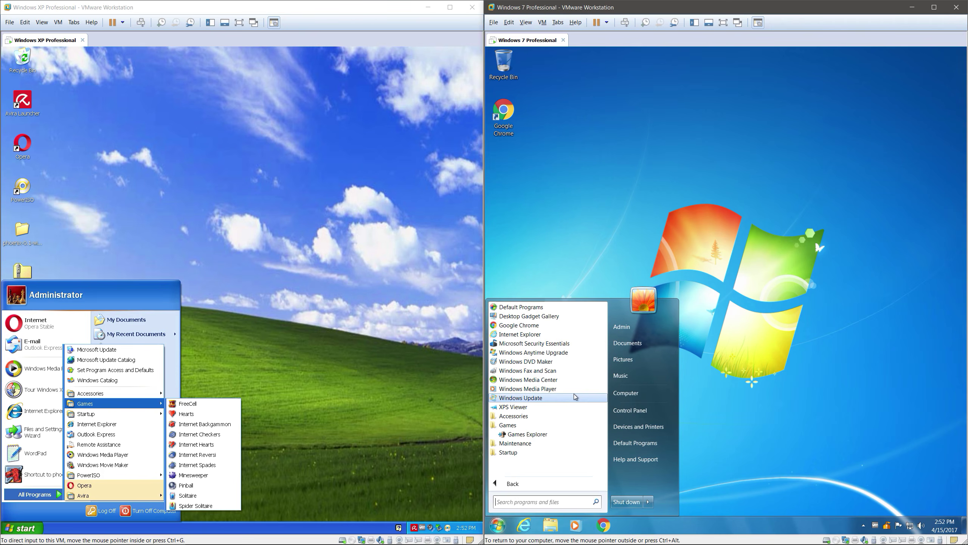
left_click(137, 408)
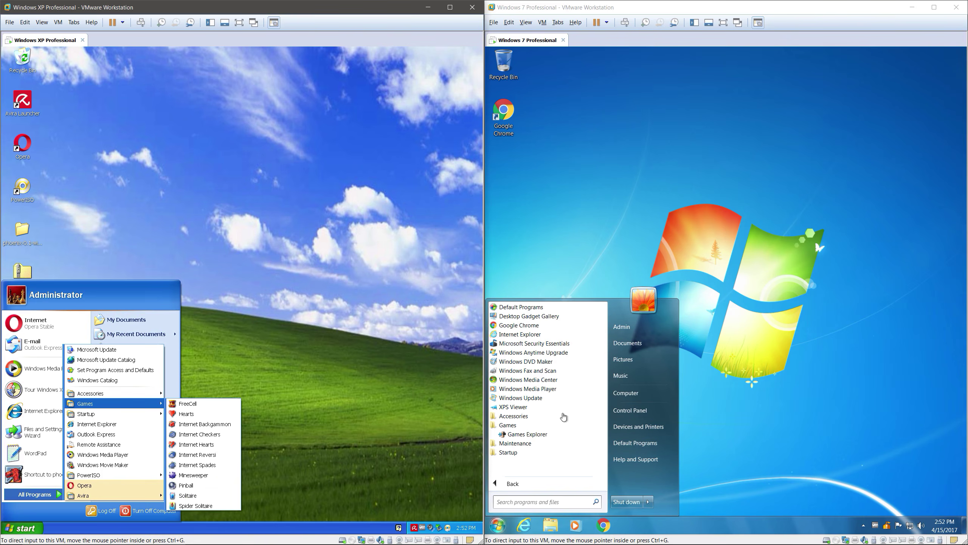
left_click(660, 486)
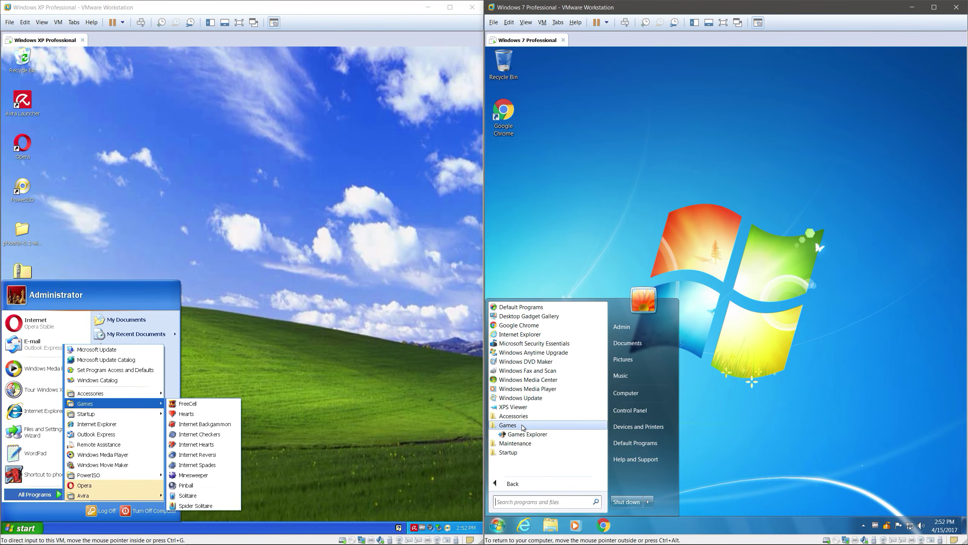
left_click(98, 416)
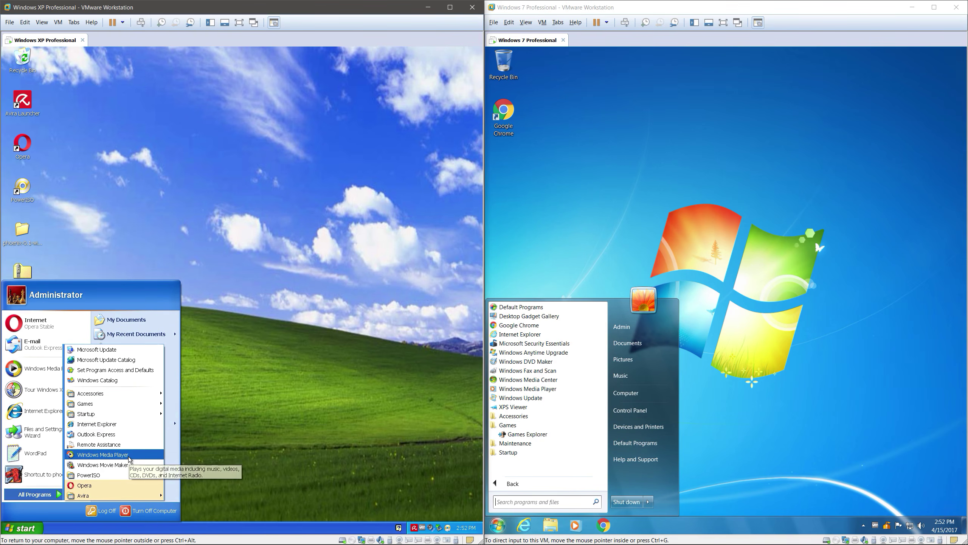
left_click(630, 491)
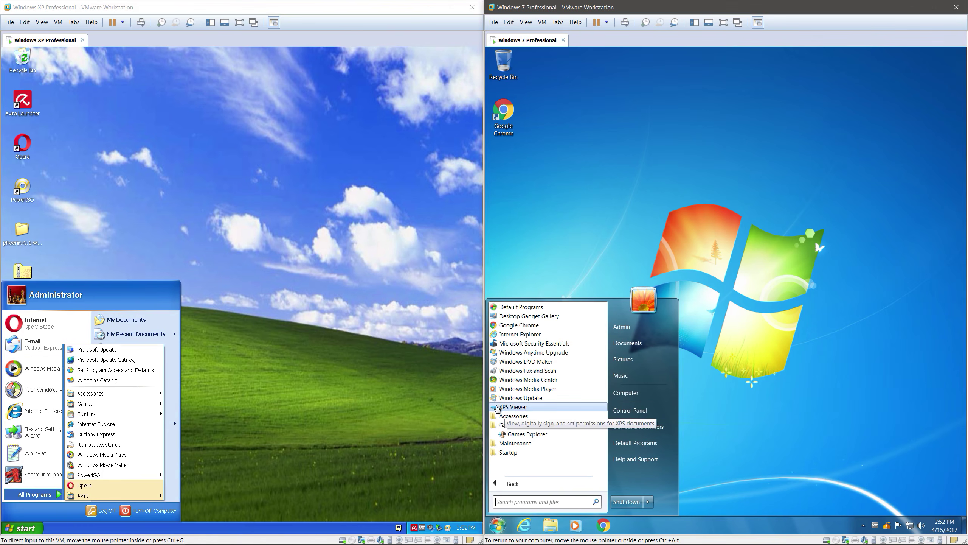
left_click(523, 416)
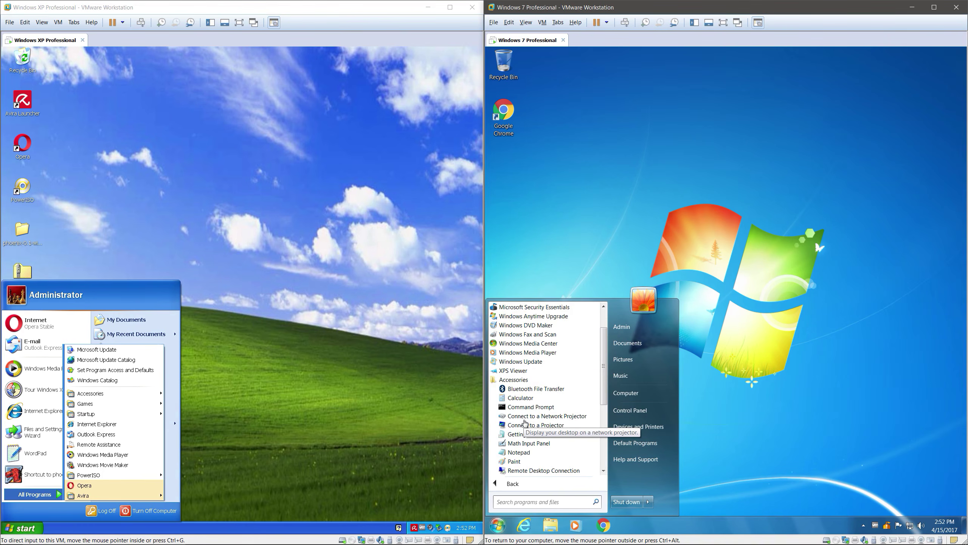
left_click(509, 384)
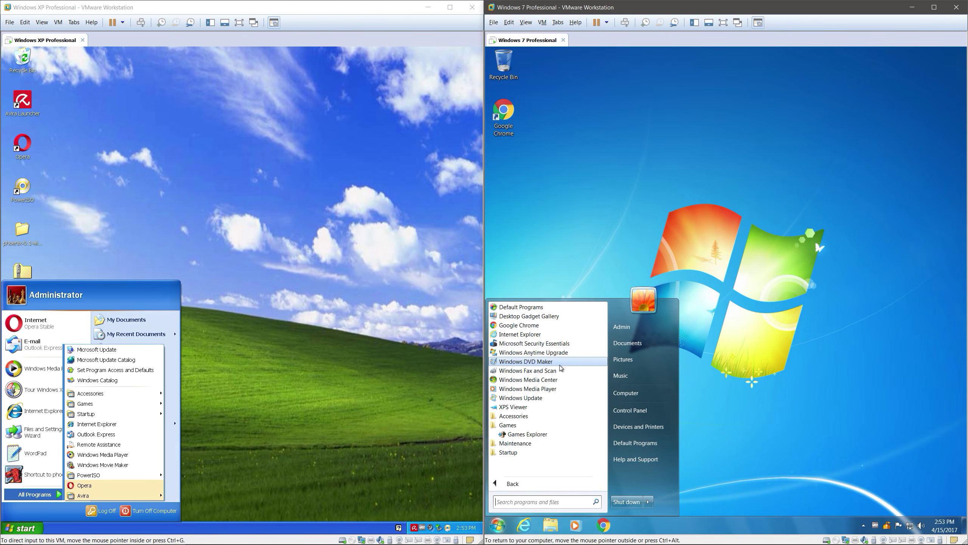
left_click(129, 394)
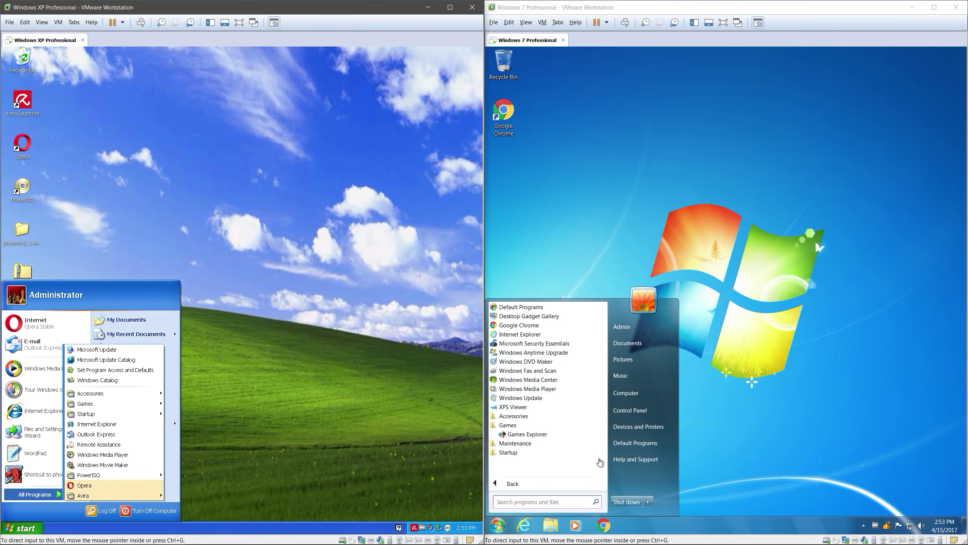
Open Windows Media Player in Windows 7 and finish its initial setup with the recommended settings
left_click(629, 478)
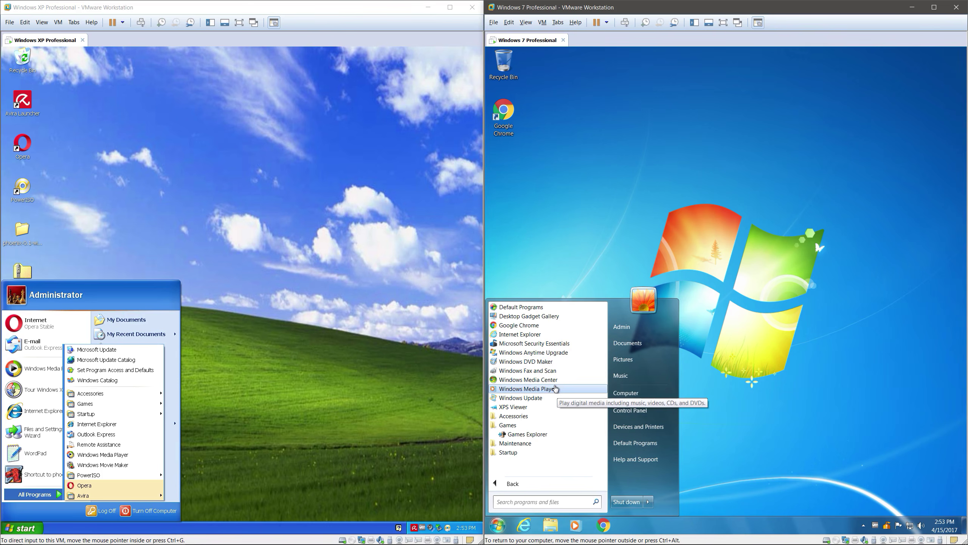
left_click(530, 389)
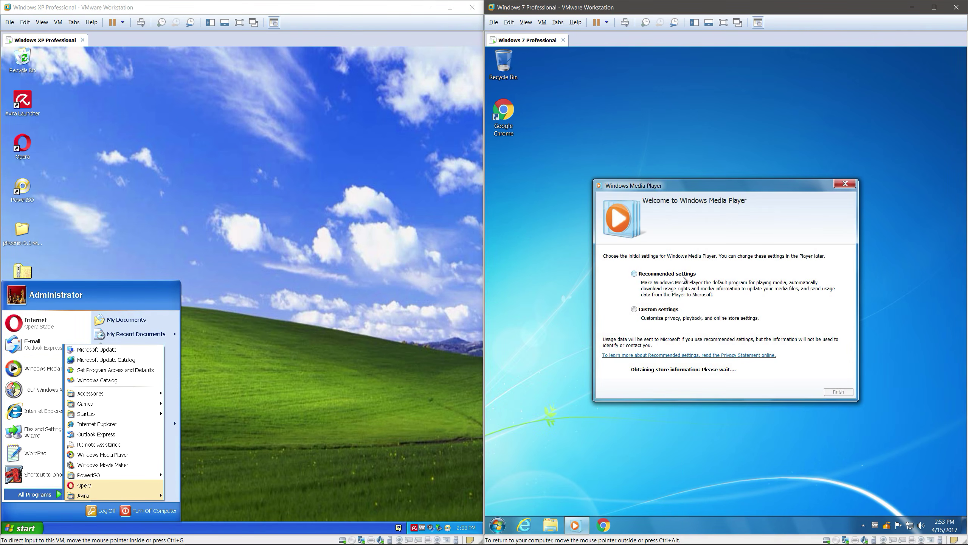
left_click(826, 393)
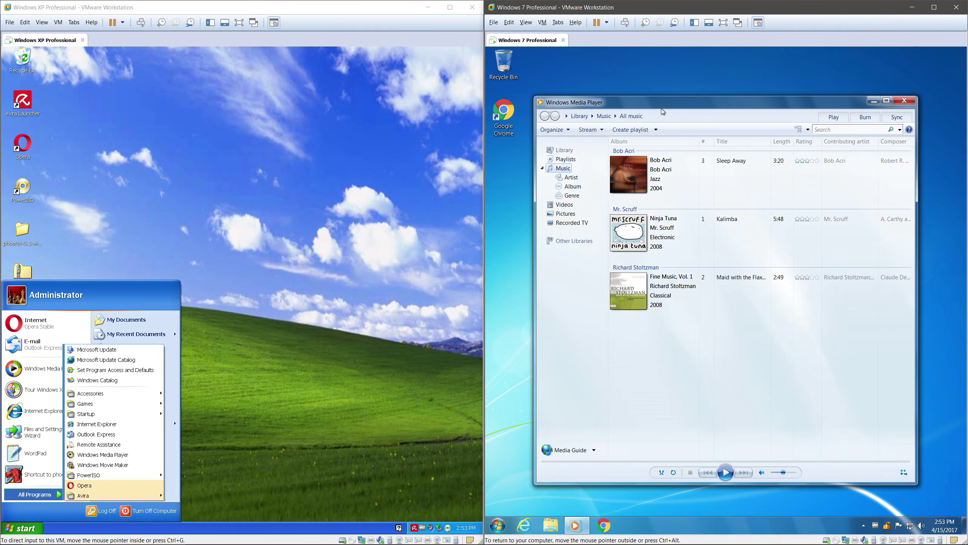
Open Windows Media Player from the Entertainment accessories in Windows XP and complete its 9 Series setup with the default file types
left_click(119, 394)
mouse_move(118, 391)
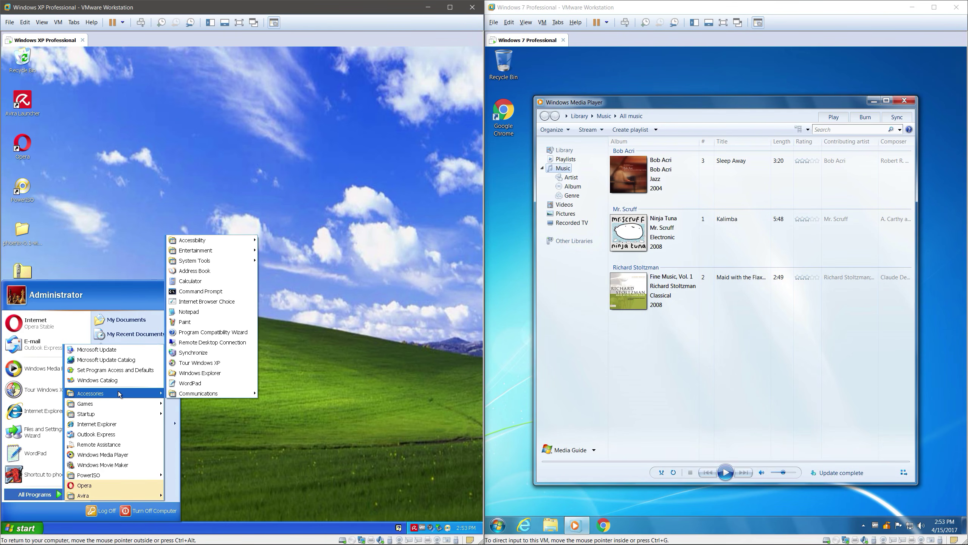
mouse_move(213, 256)
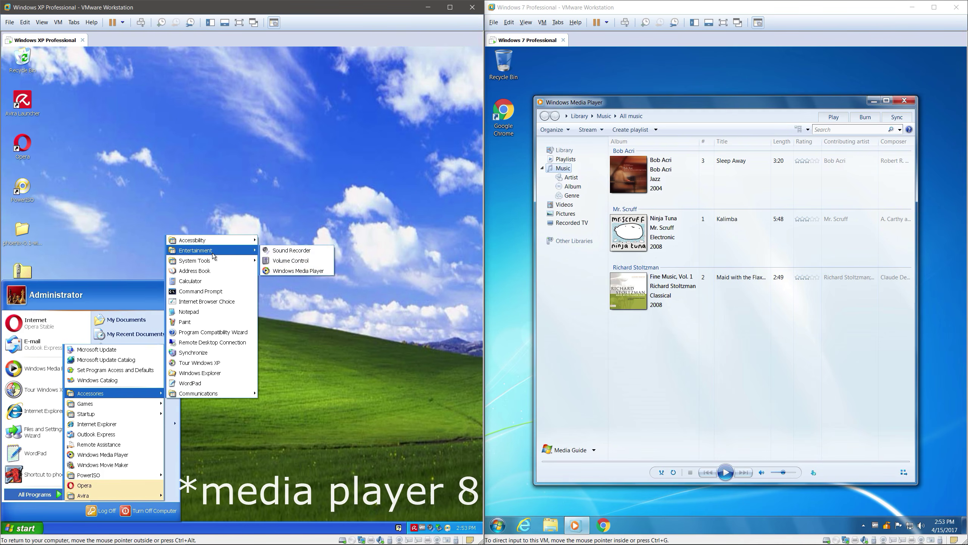
left_click(291, 271)
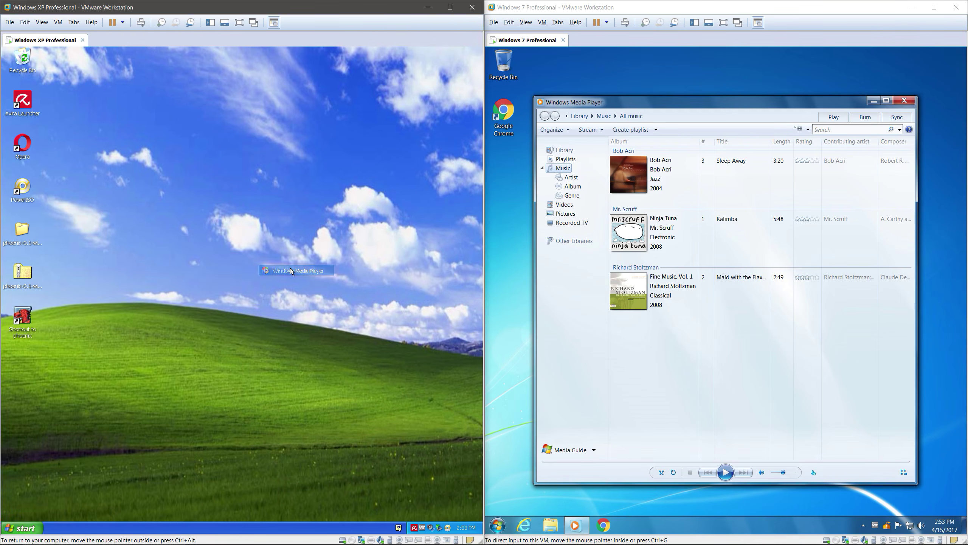
mouse_move(271, 216)
left_mouse_down()
mouse_move(253, 152)
mouse_move(269, 220)
left_mouse_up()
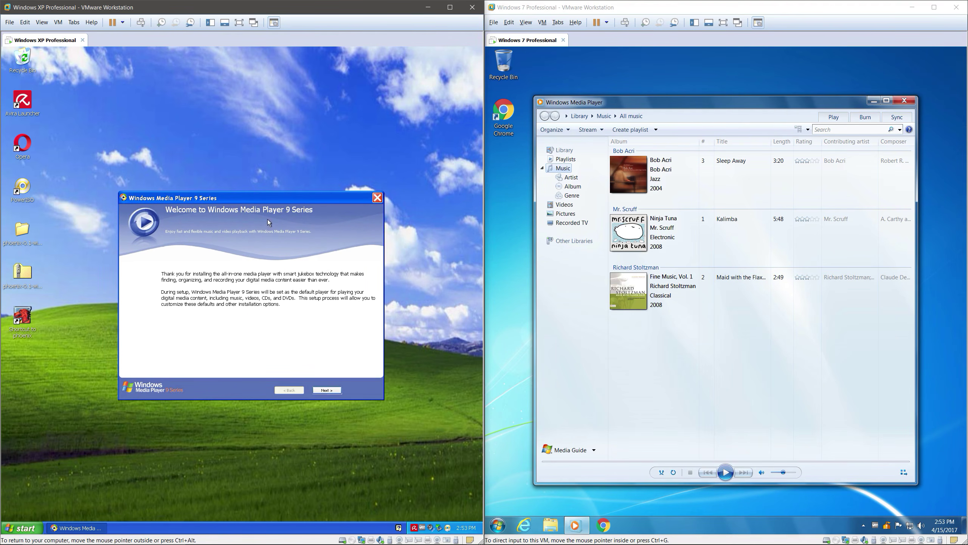
left_click(326, 390)
left_click(336, 391)
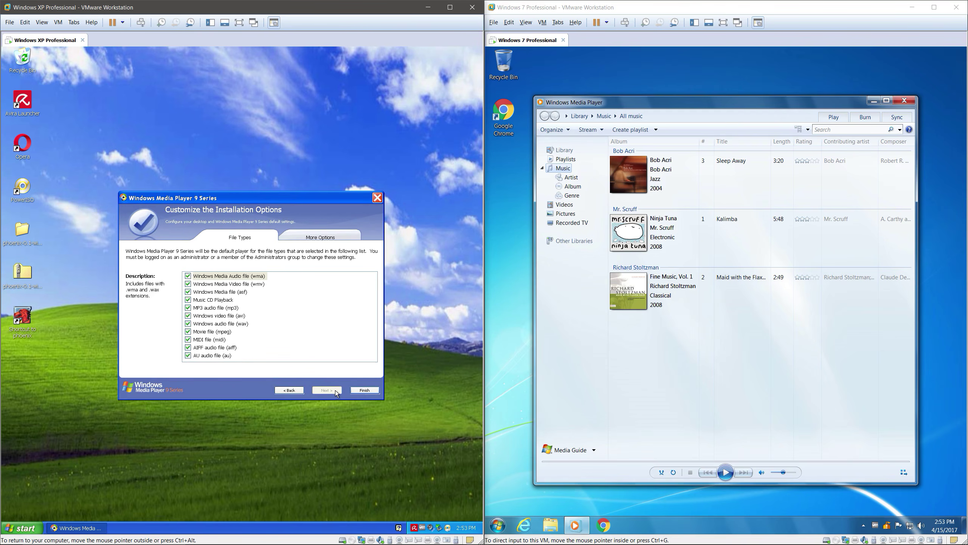
left_click(365, 390)
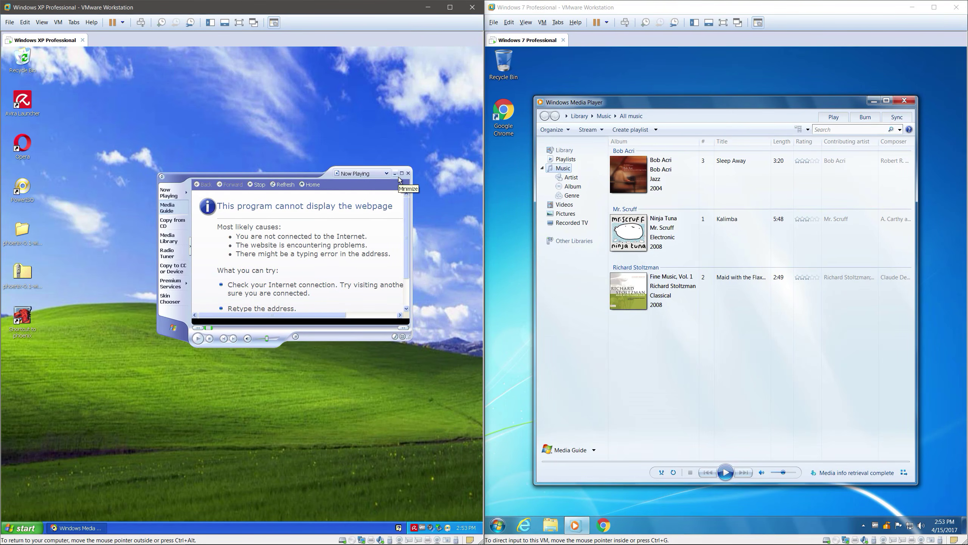
Reposition the Windows XP media player, toggle its title and menu bars on and off, and leave them shown
left_click_drag(168, 178, 132, 207)
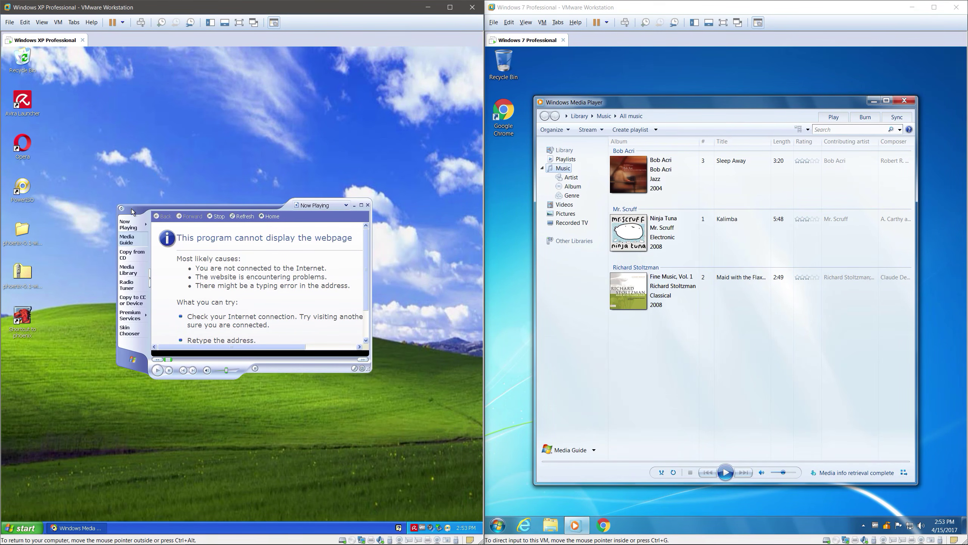
left_click(125, 205)
left_click_drag(158, 185, 173, 149)
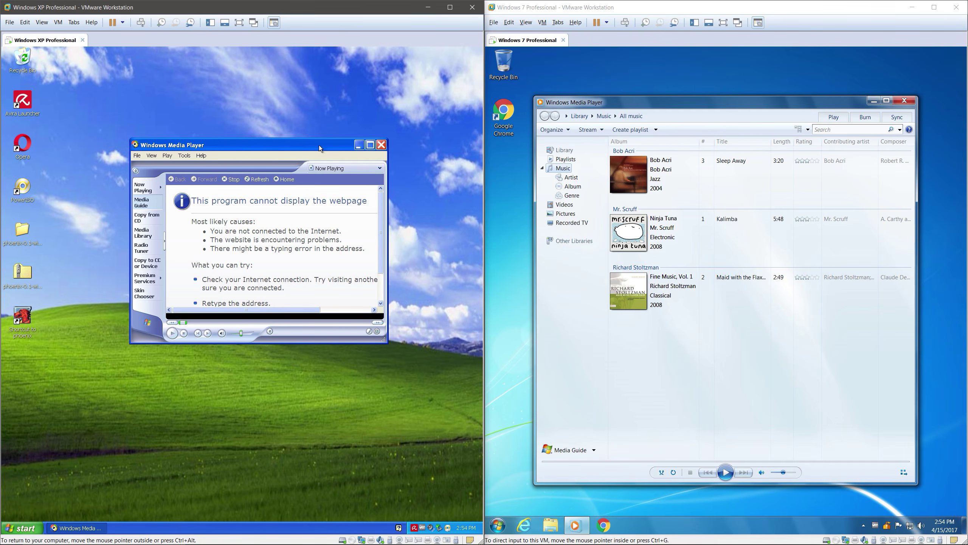
left_click(137, 172)
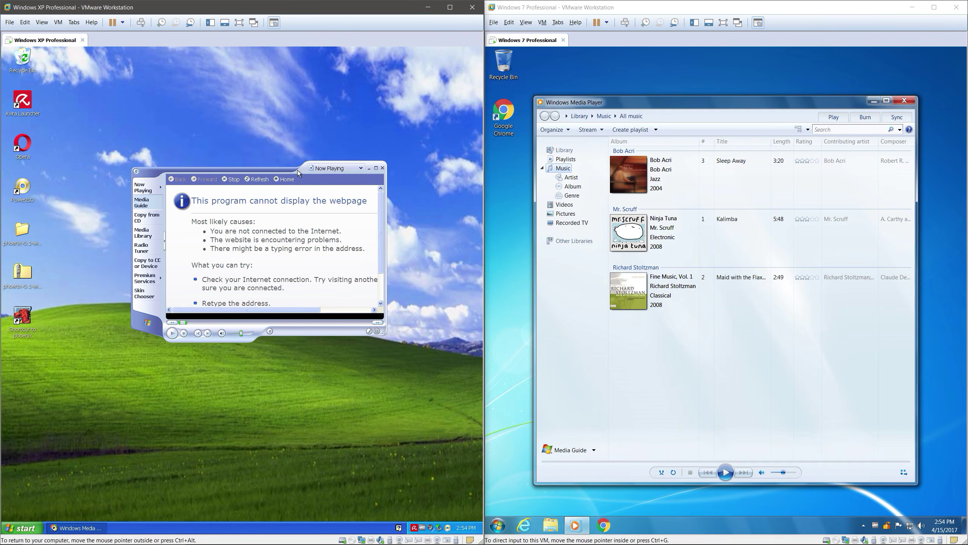
left_click_drag(280, 173, 254, 179)
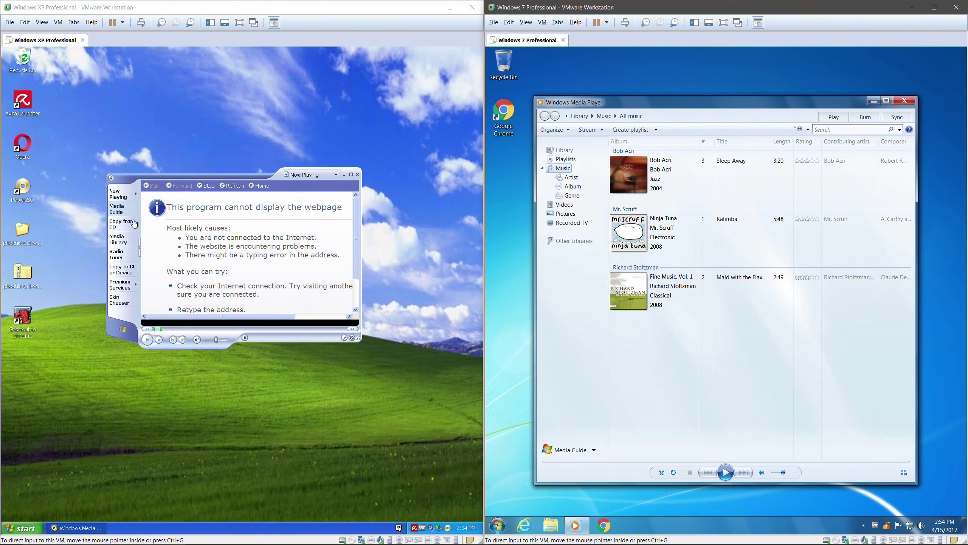
left_click(111, 177)
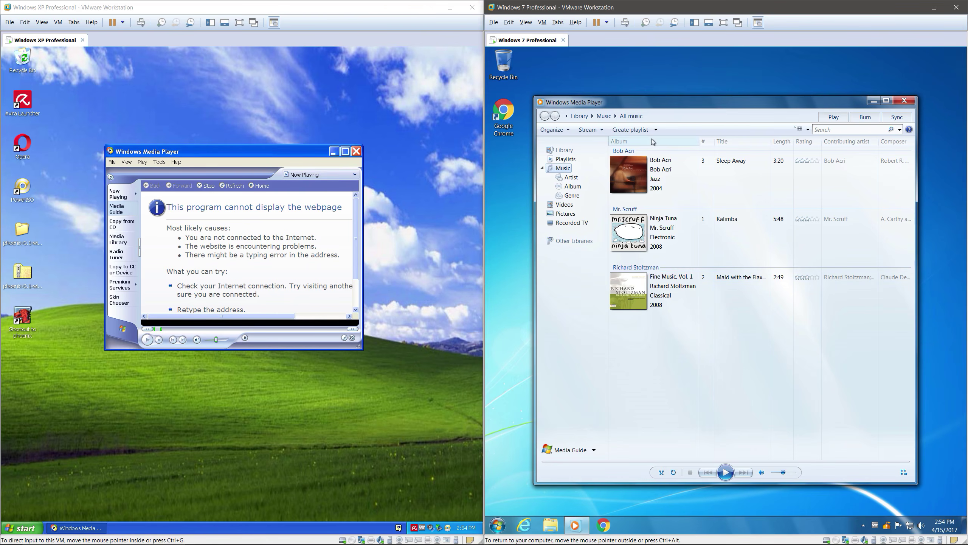
Close Windows Media Player in Windows XP and reposition the Windows 7 player window higher on its desktop
mouse_move(650, 106)
left_mouse_down()
mouse_move(674, 97)
mouse_move(670, 107)
mouse_move(664, 101)
left_mouse_up()
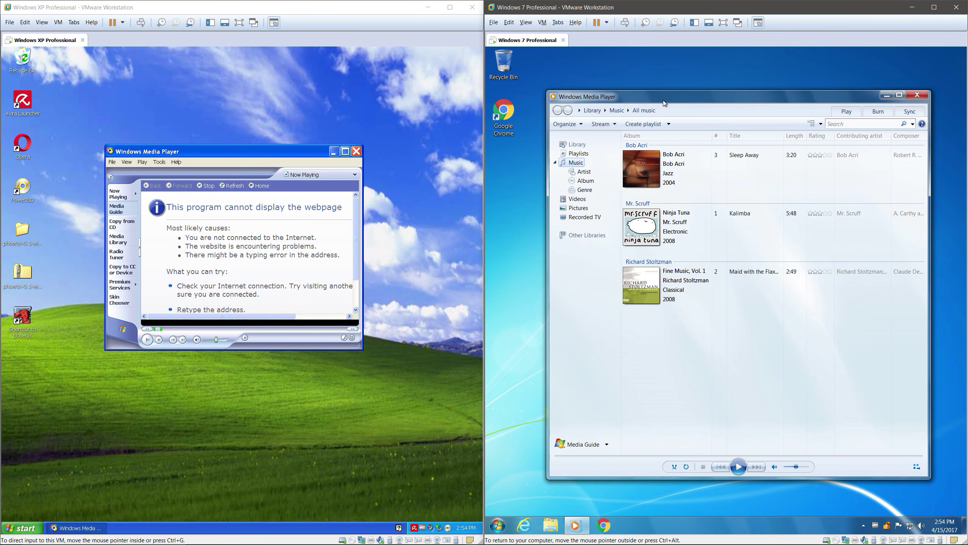
left_click(356, 151)
left_click_drag(652, 95, 629, 100)
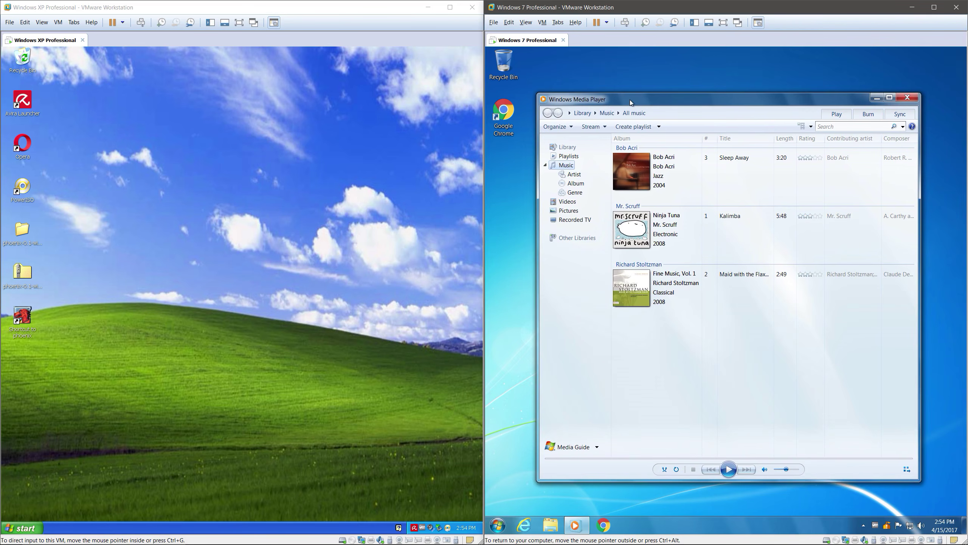
left_click_drag(629, 100, 656, 86)
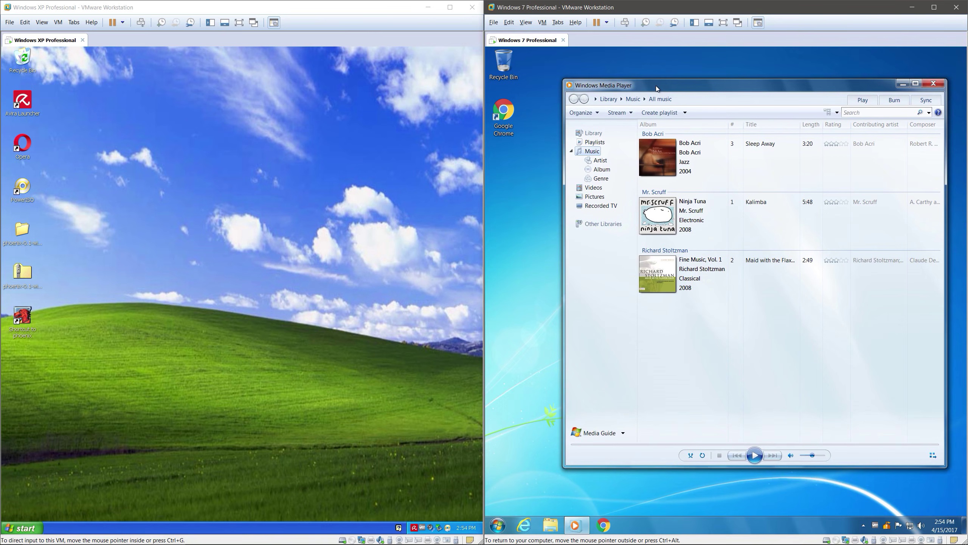
Close Windows Media Player in Windows 7 and open Windows Media Center from the list of all programs
mouse_move(656, 86)
left_mouse_down()
mouse_move(676, 85)
mouse_move(652, 84)
left_mouse_up()
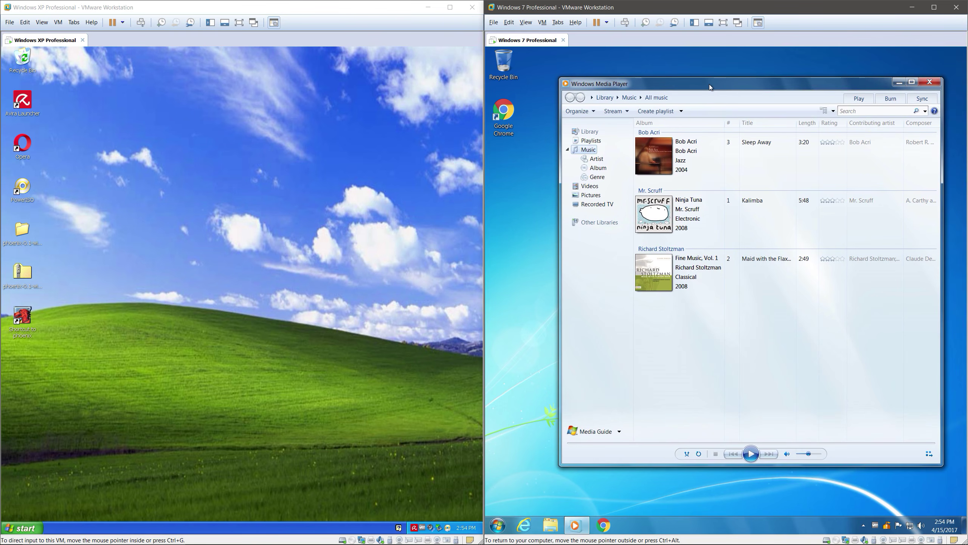
mouse_move(710, 84)
left_mouse_down()
mouse_move(717, 88)
mouse_move(708, 85)
left_mouse_up()
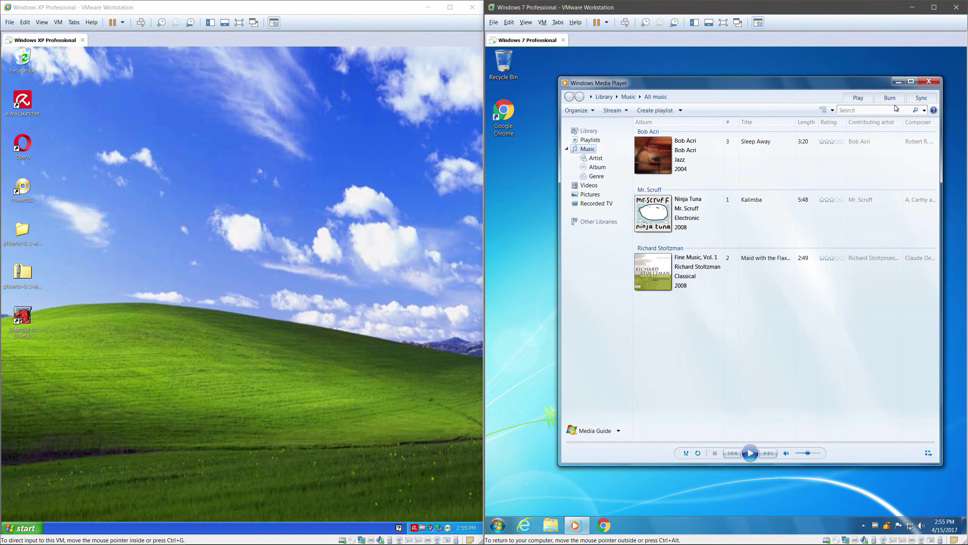
left_click(929, 82)
left_click(498, 525)
left_click(521, 483)
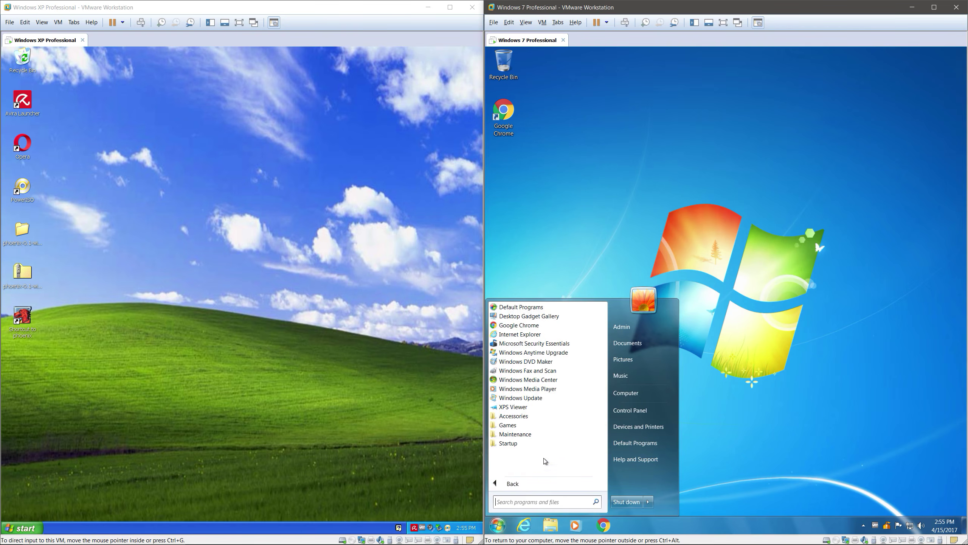
left_click(562, 381)
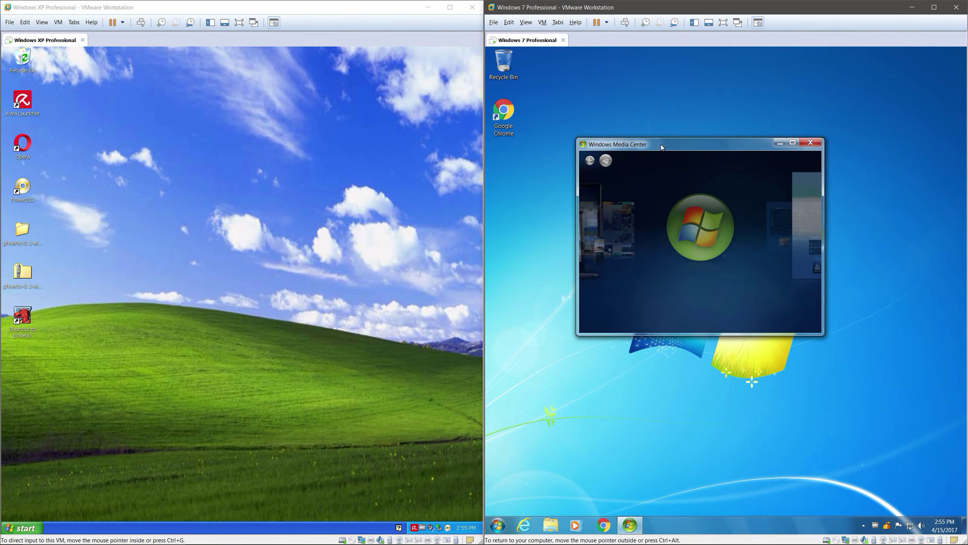
Reposition the Windows Media Center welcome window on the Windows 7 desktop and close it without continuing the setup
left_click_drag(658, 143, 661, 163)
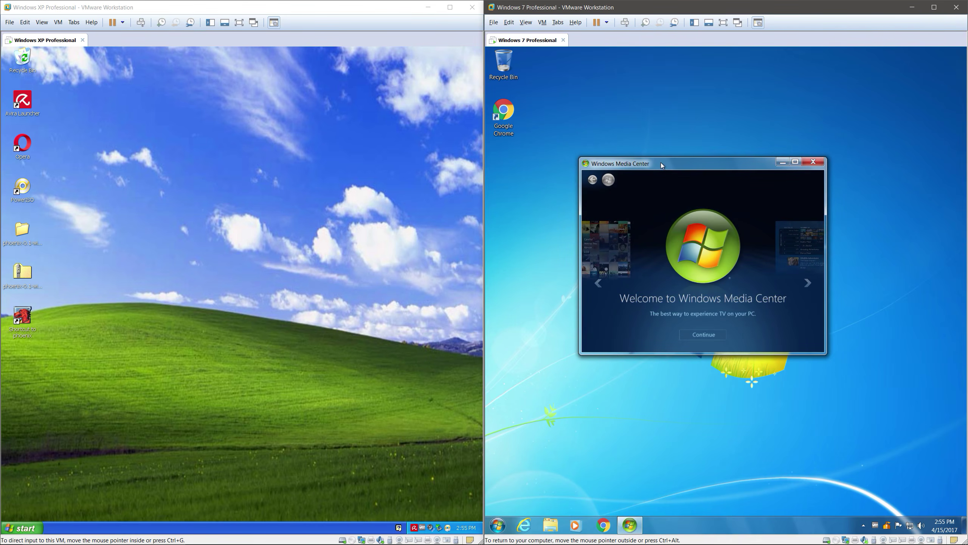
left_click_drag(682, 164, 687, 182)
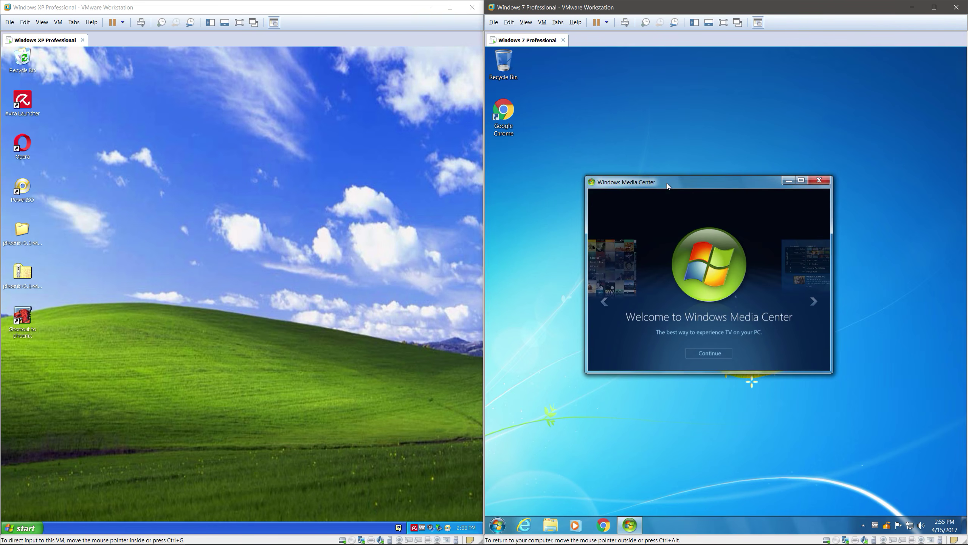
left_click_drag(667, 183, 688, 191)
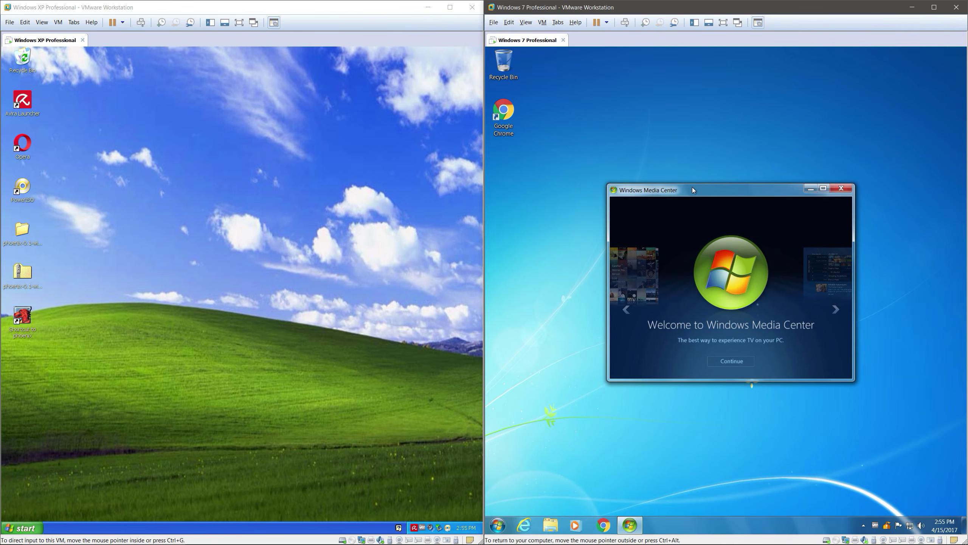
left_click_drag(692, 187, 701, 168)
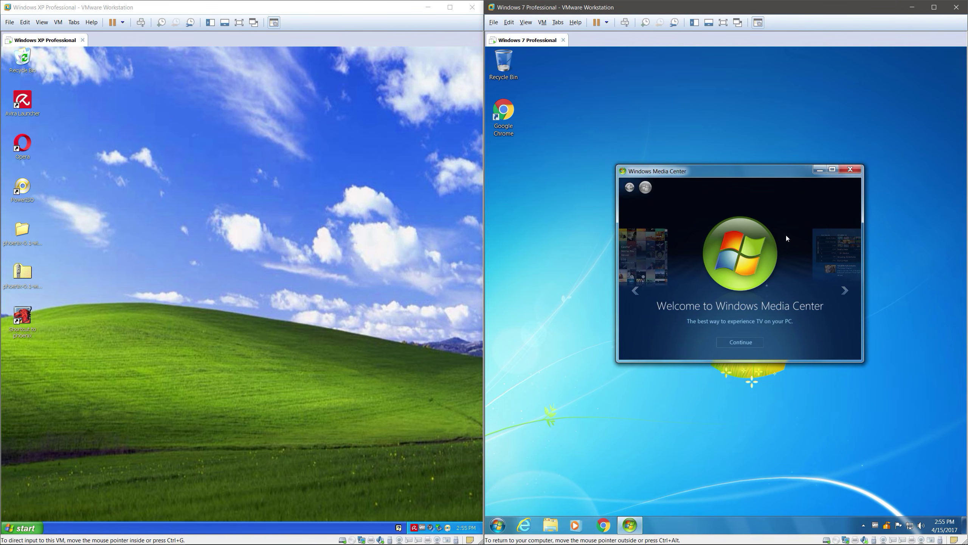
left_click(856, 169)
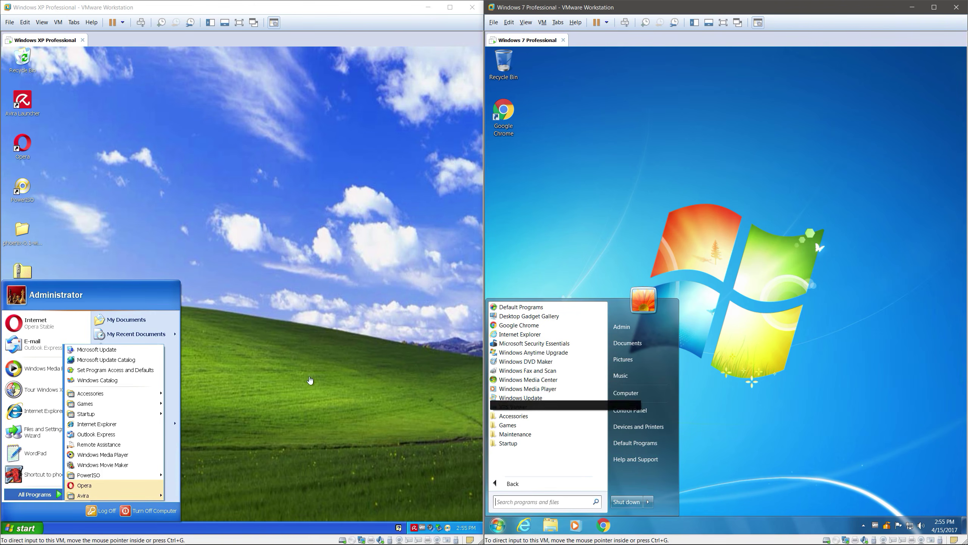
Compare the Accessories programs in Windows XP with the Windows 7 program list and dismiss the Windows XP Start menu
left_click(105, 397)
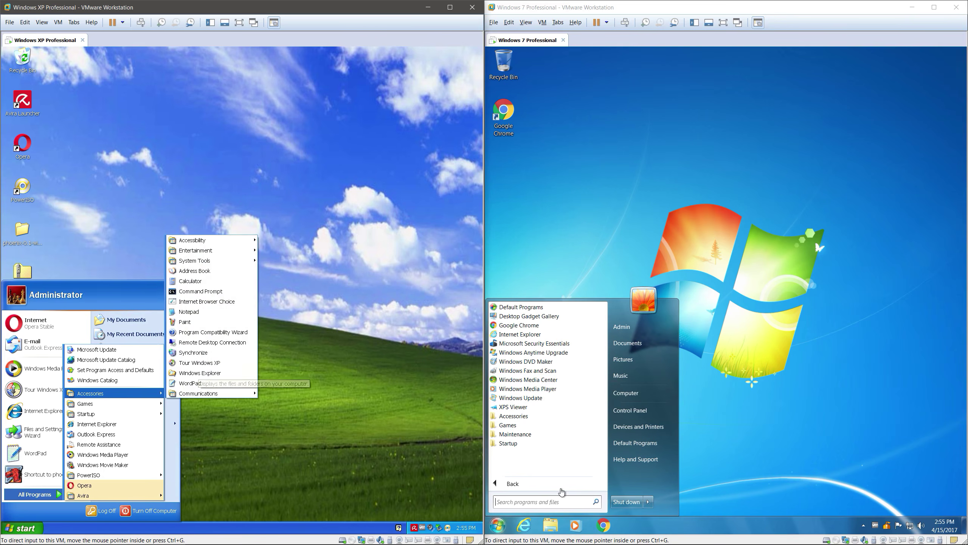
left_click(622, 481)
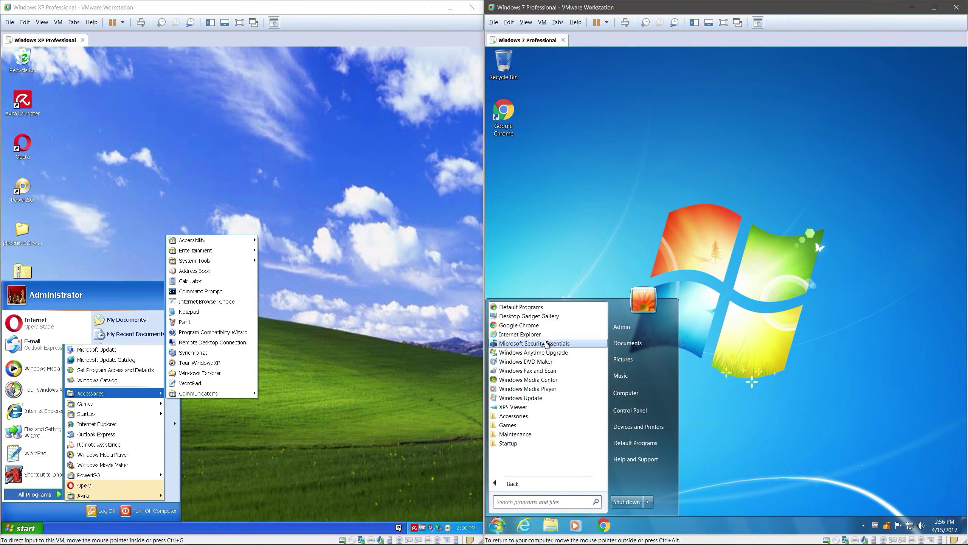
left_click(132, 396)
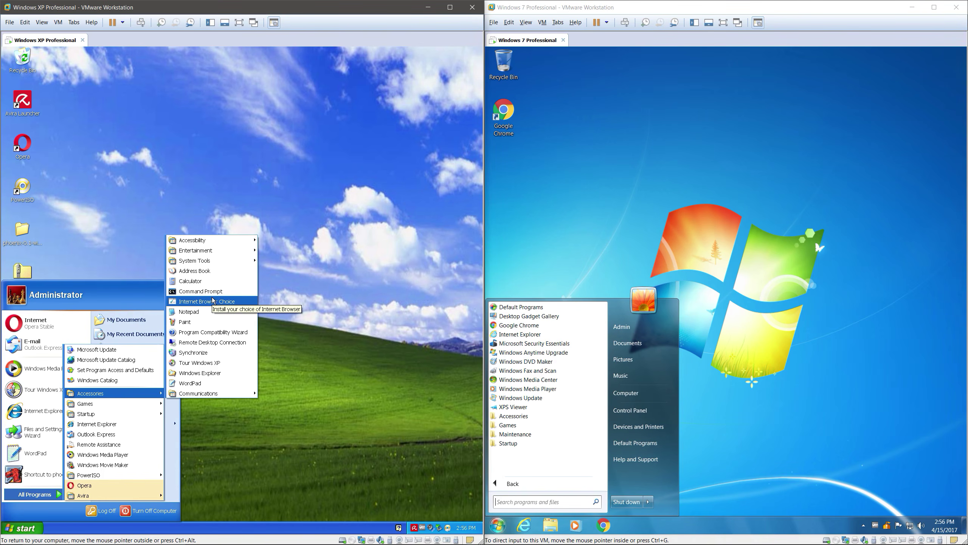
left_click(387, 481)
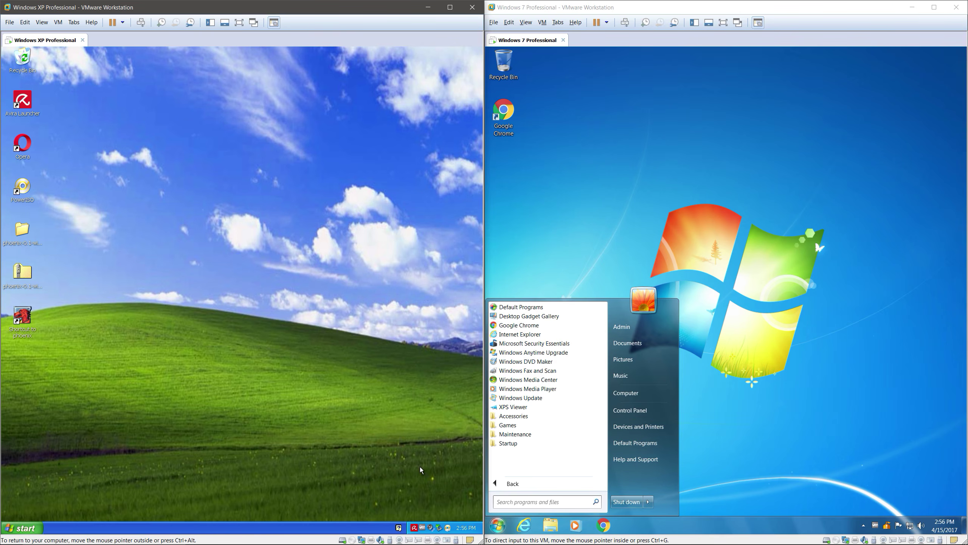
View the Avira launcher's pop-up in Windows XP and close it, including the open Start menu in Windows 7
mouse_move(415, 528)
left_click(415, 527)
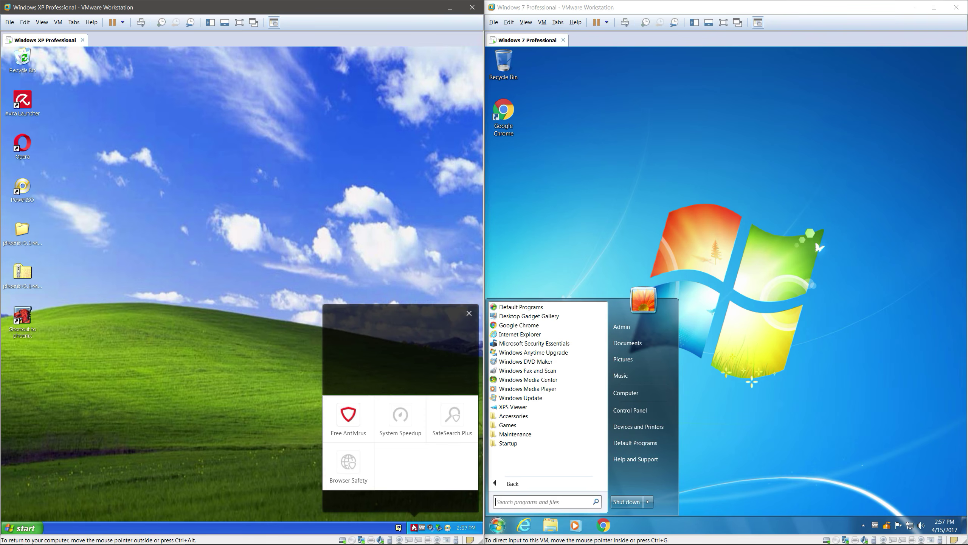
left_click(469, 313)
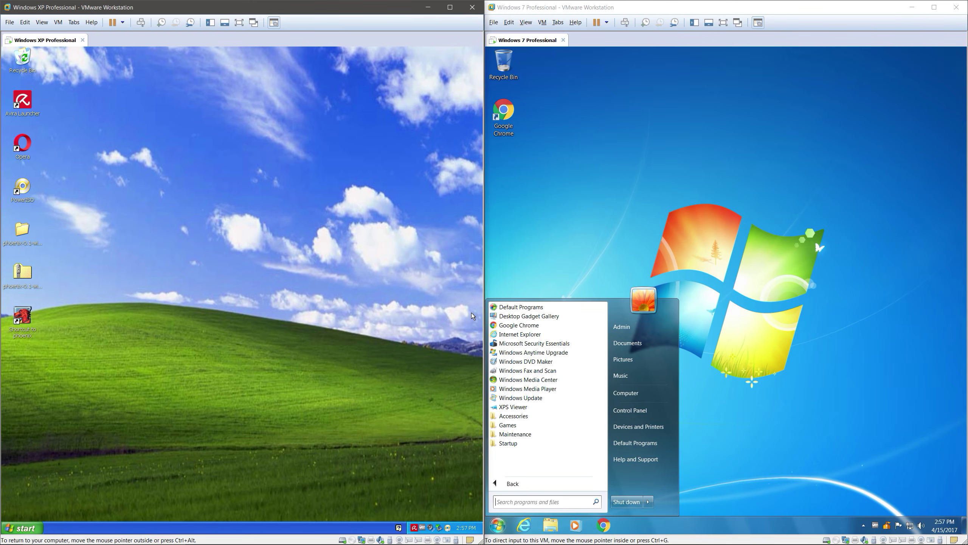
left_click(805, 381)
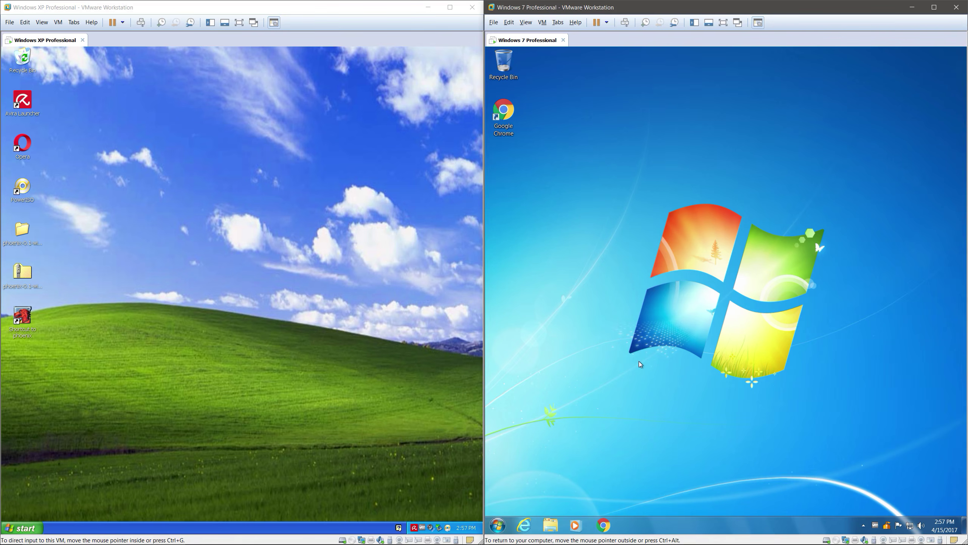
left_click(325, 236)
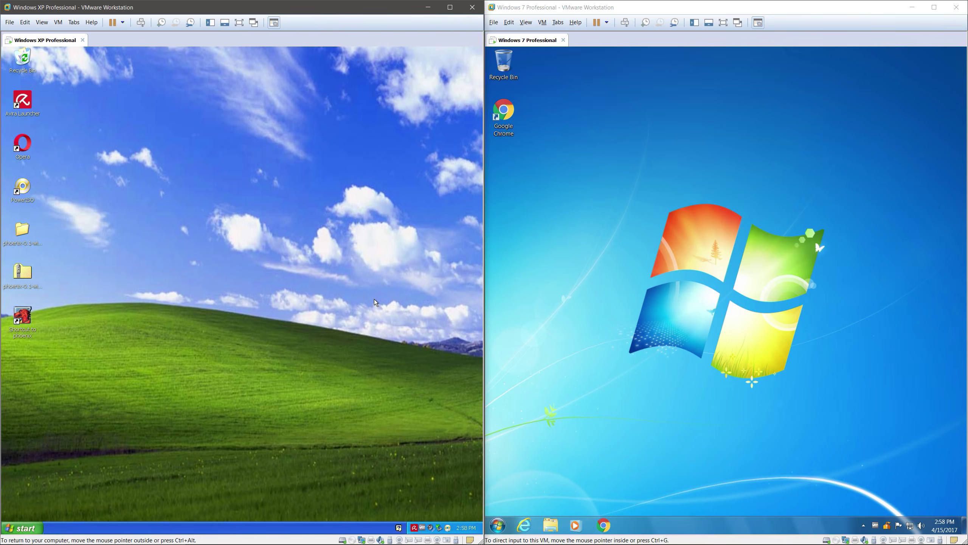
left_click(582, 297)
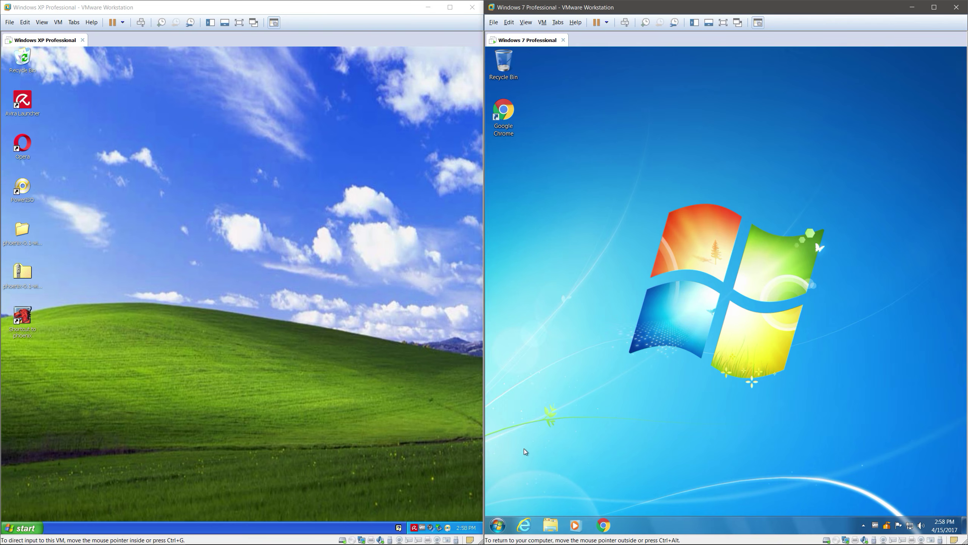
left_click(333, 349)
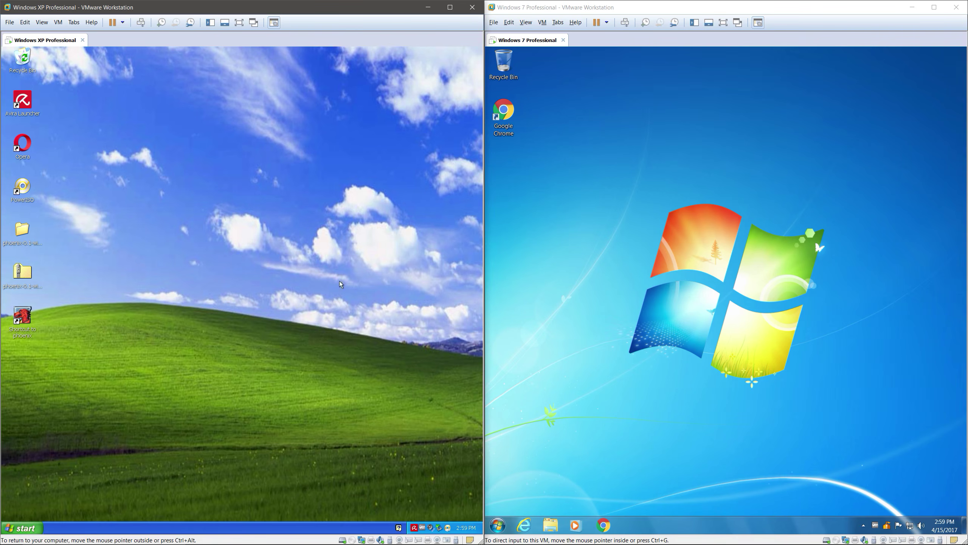
Search Windows 7 for "user", open the User Account Control settings and move their window closer to the desktop's edge
key("ctrl+alt")
left_click(511, 536)
left_click(503, 529)
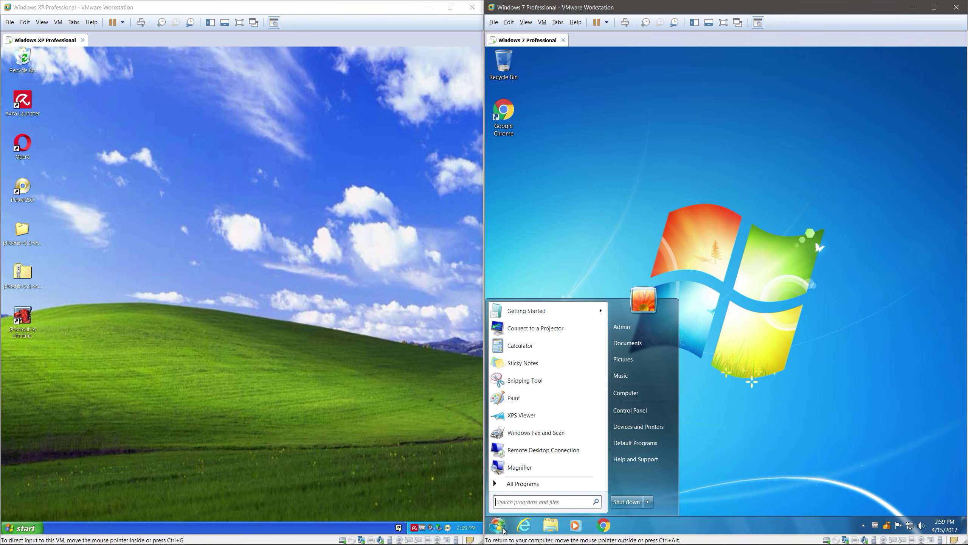
type("u")
key("BackSpace")
type("uiser")
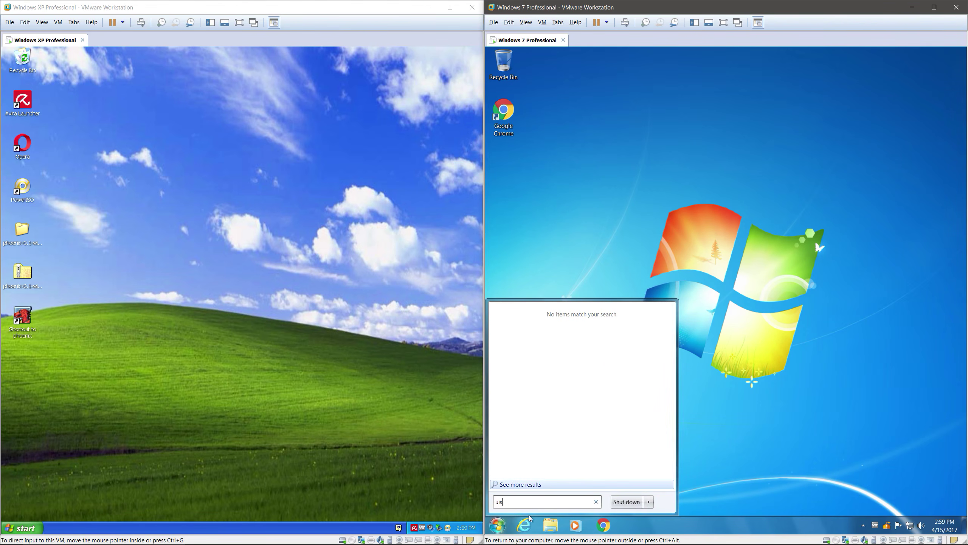
key("BackSpace")
key("BackSpace")
key("BackSpace")
type("user")
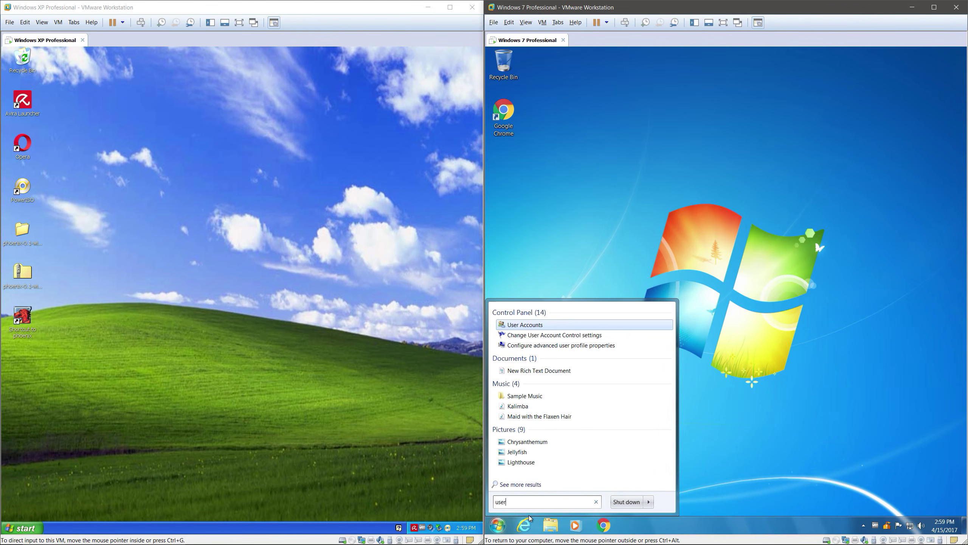
key("Return")
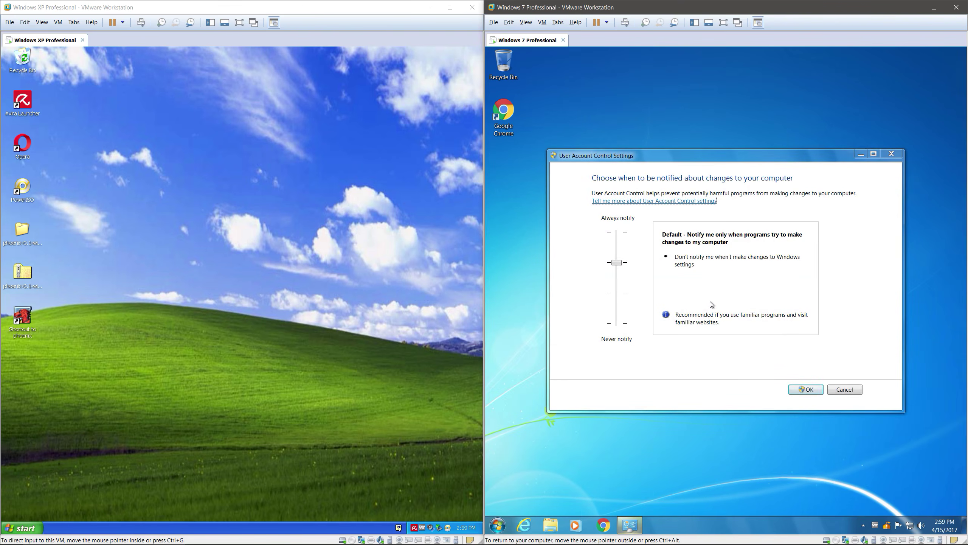
left_click_drag(578, 156, 611, 145)
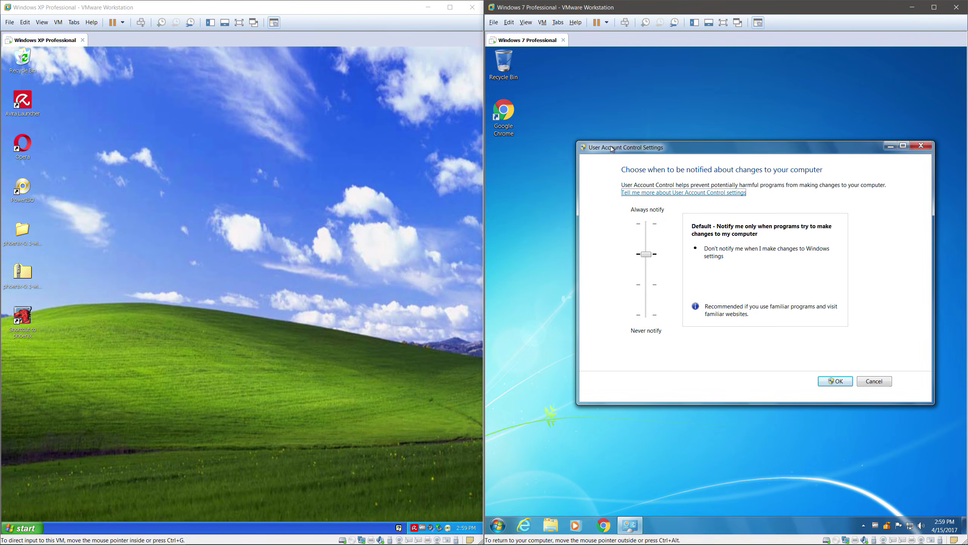
Open the Start menu in Windows XP and shift the User Account Control Settings window slightly on the Windows 7 desktop
left_click(187, 443)
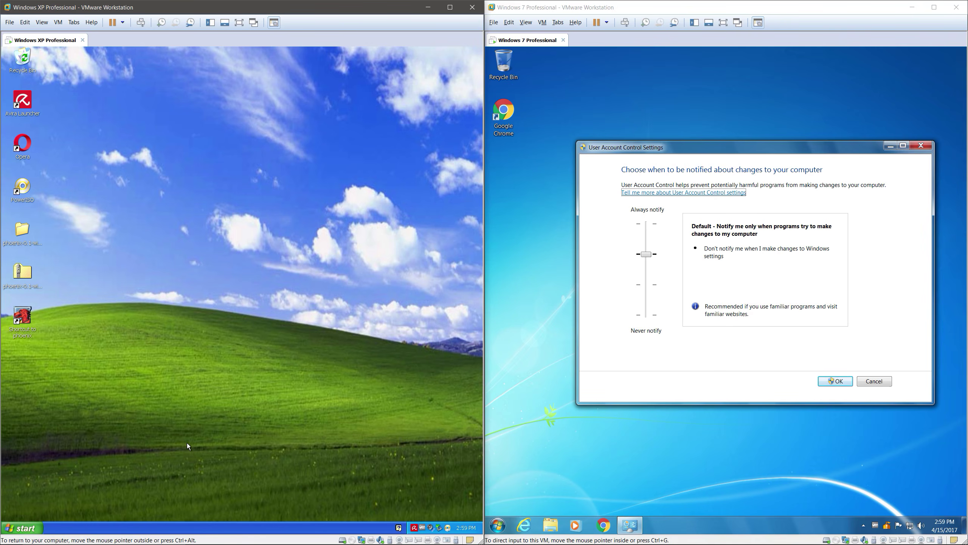
left_click(15, 530)
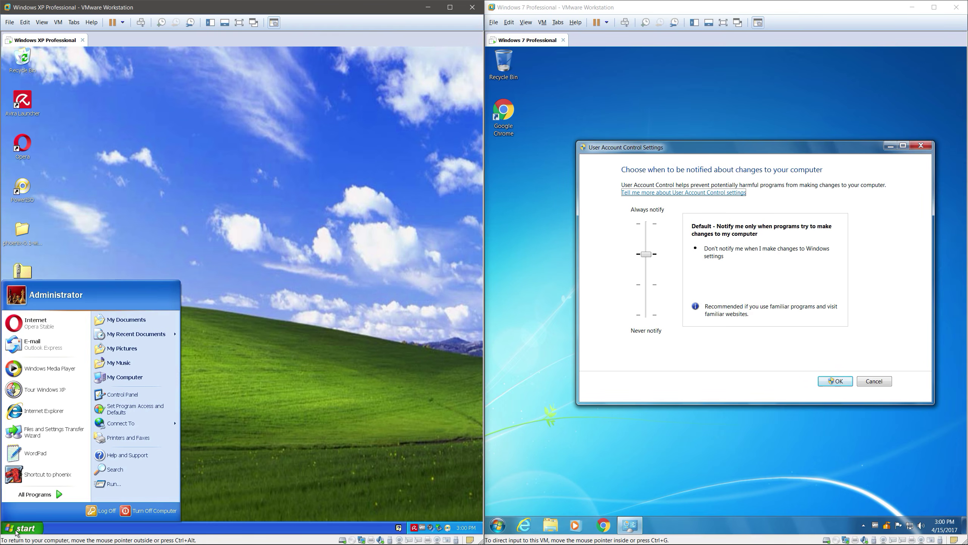
left_click(640, 396)
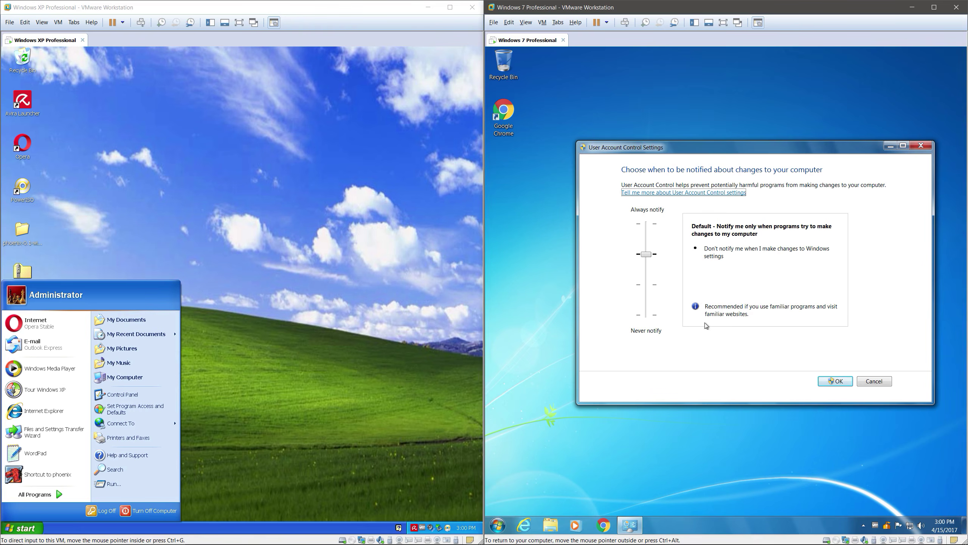
mouse_move(644, 147)
left_mouse_down()
mouse_move(632, 132)
mouse_move(647, 159)
left_mouse_up()
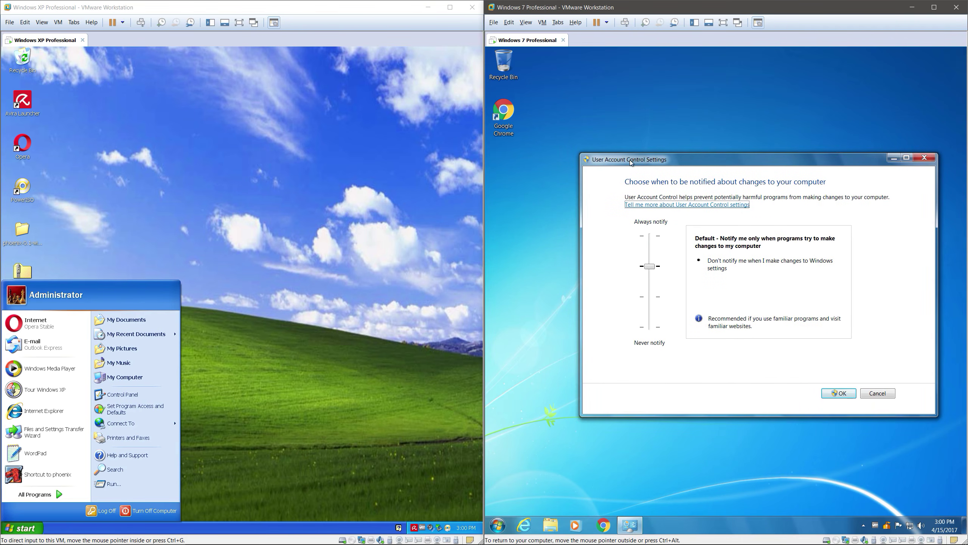
left_click_drag(631, 161, 626, 155)
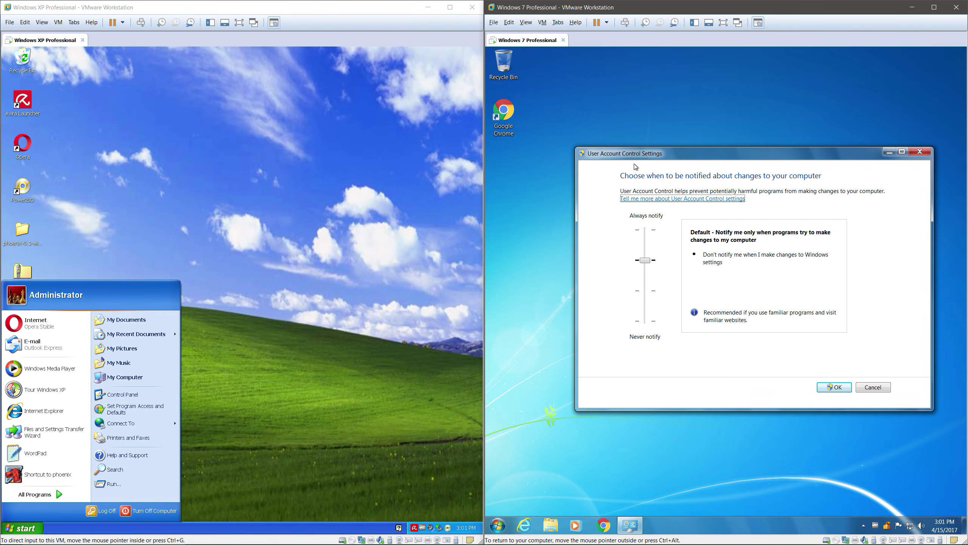
left_click_drag(640, 152, 650, 154)
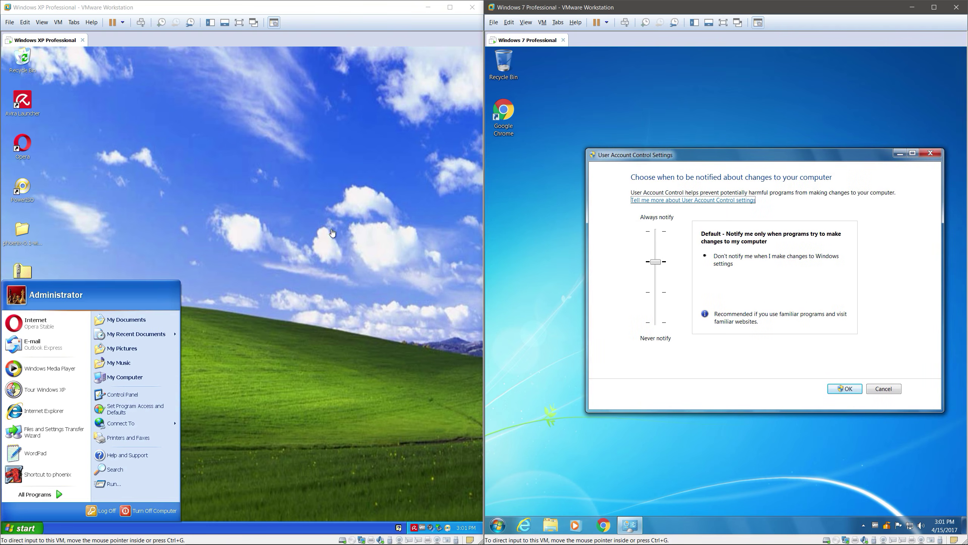
Dismiss the Windows XP Start menu and move the User Account Control Settings window higher on the Windows 7 desktop
left_click(341, 222)
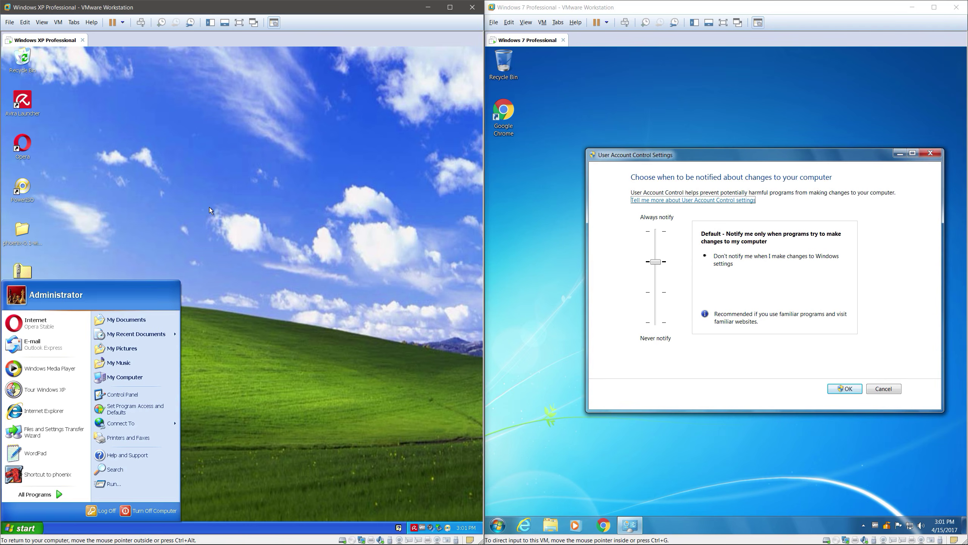
left_click(262, 262)
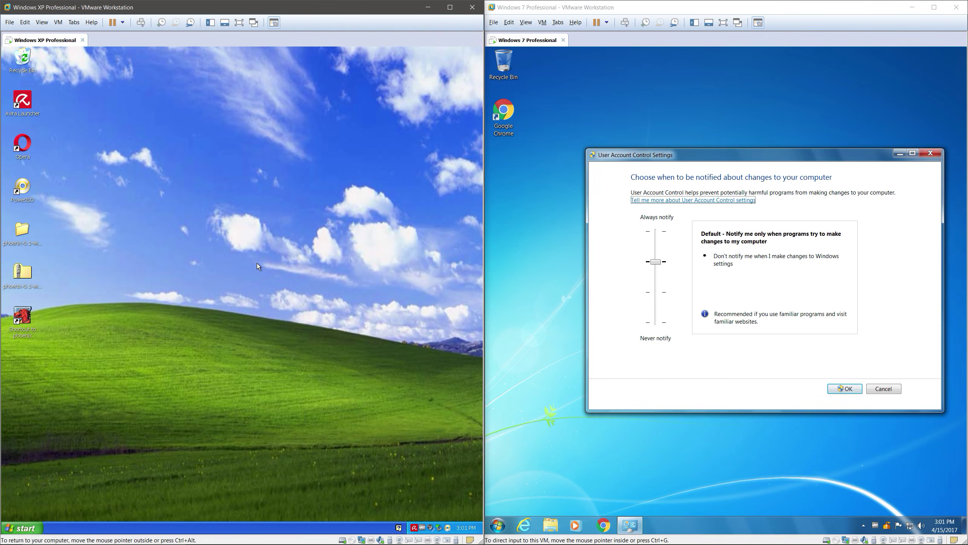
left_click(753, 137)
left_click_drag(740, 152, 740, 127)
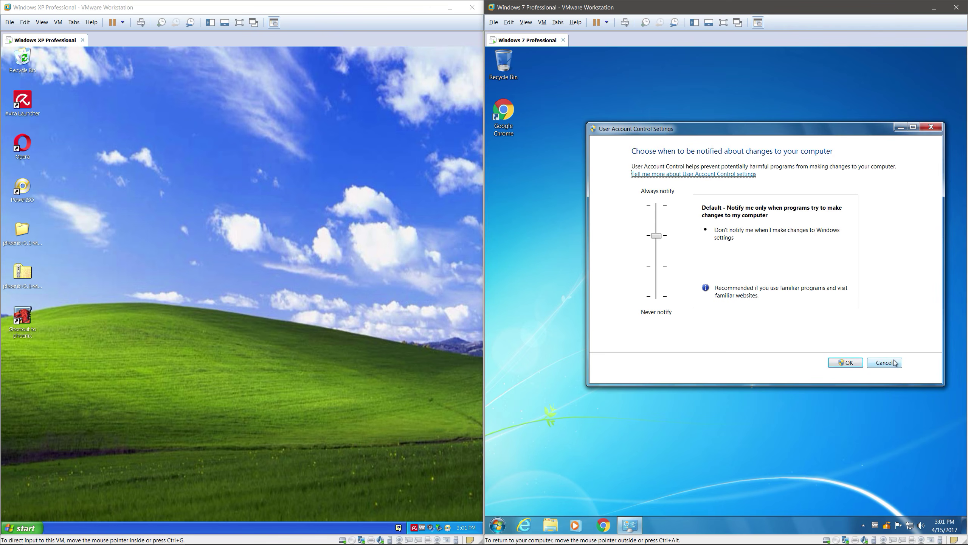
left_click_drag(667, 130, 660, 145)
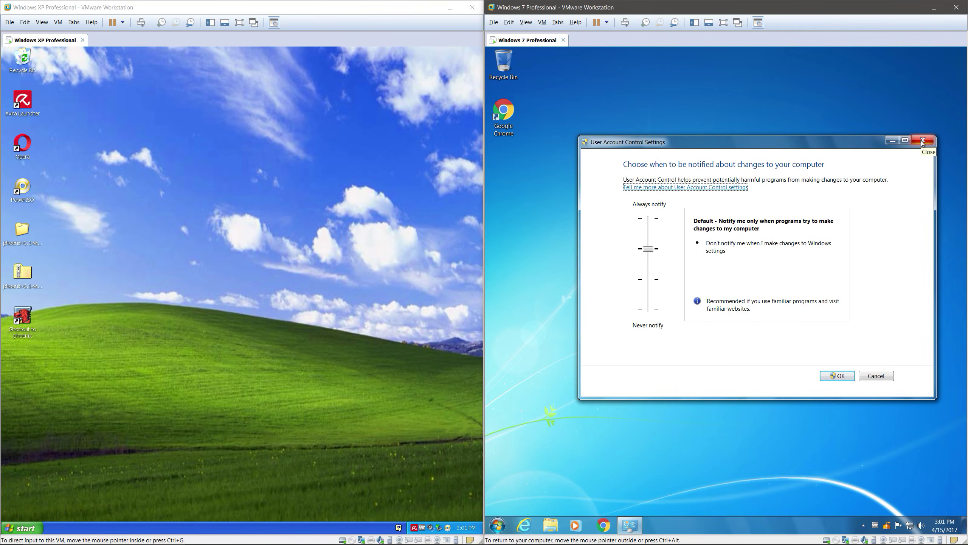
mouse_move(655, 142)
left_mouse_down()
mouse_move(653, 115)
mouse_move(663, 137)
left_mouse_up()
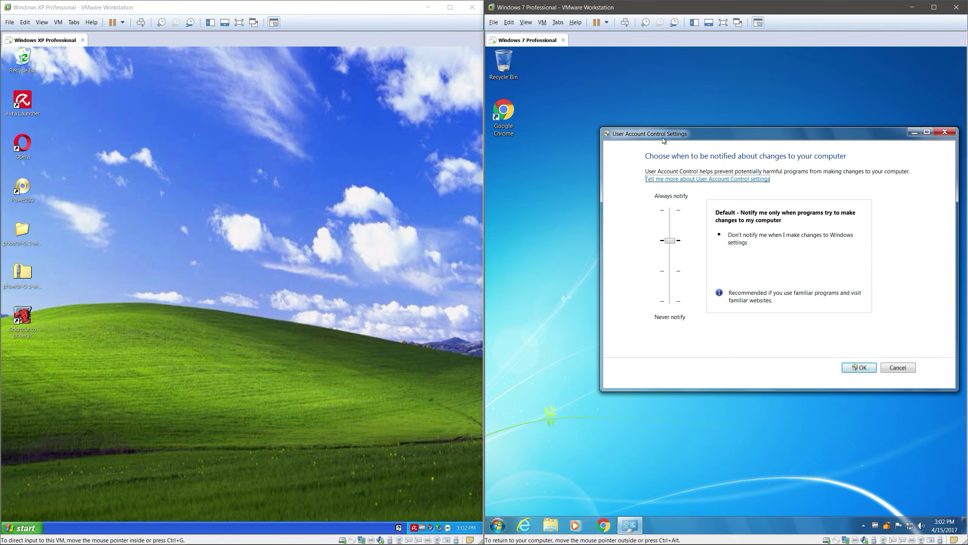
Cancel the User Account Control Settings window in Windows 7
left_click(893, 368)
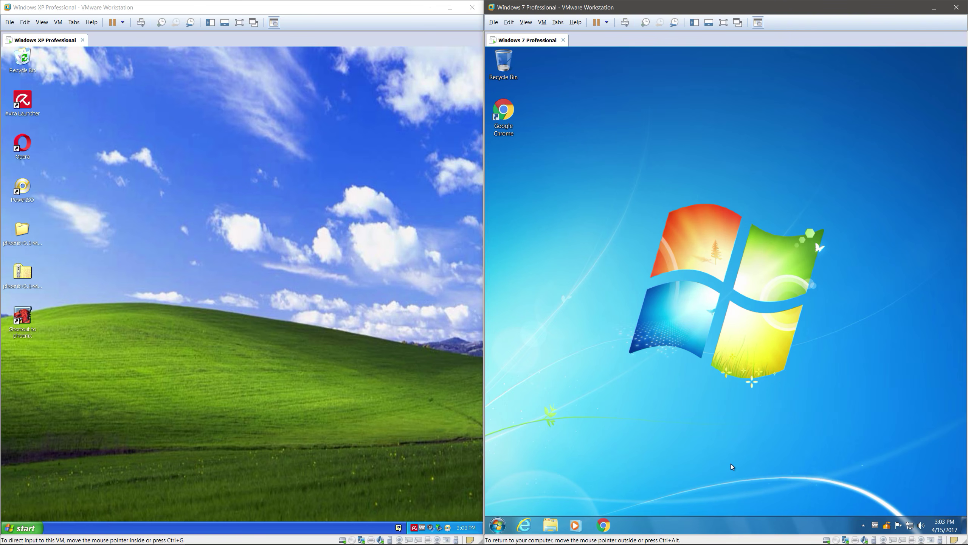
left_click(63, 307)
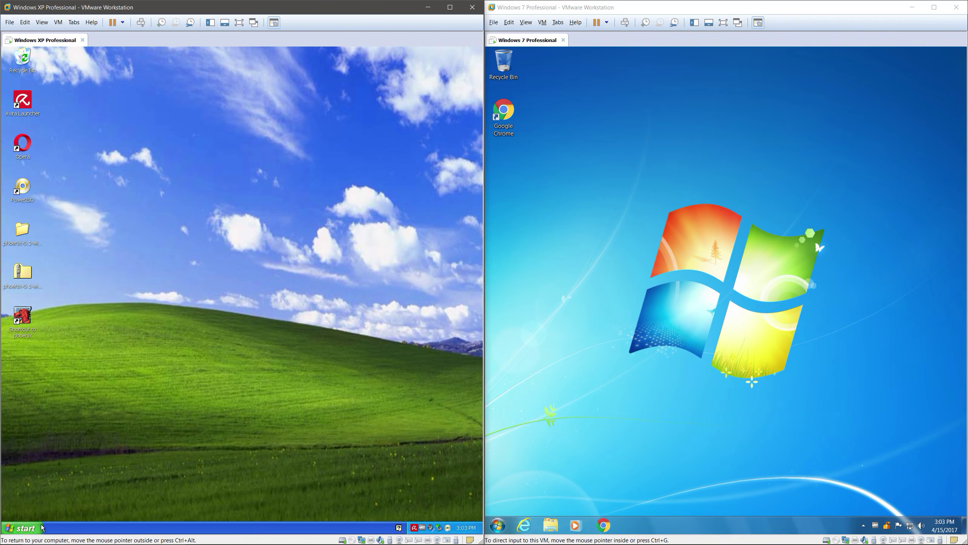
left_click(576, 346)
left_click(122, 392)
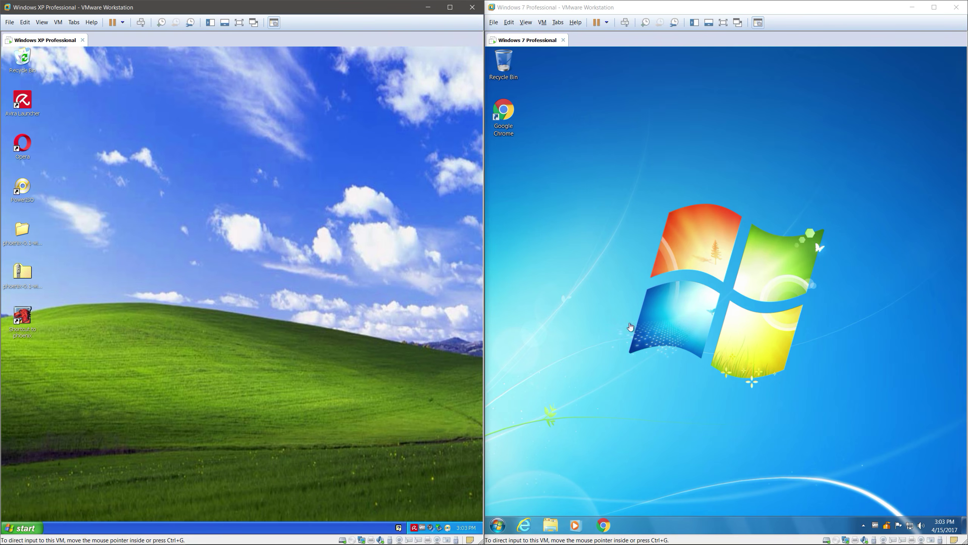
left_click(668, 318)
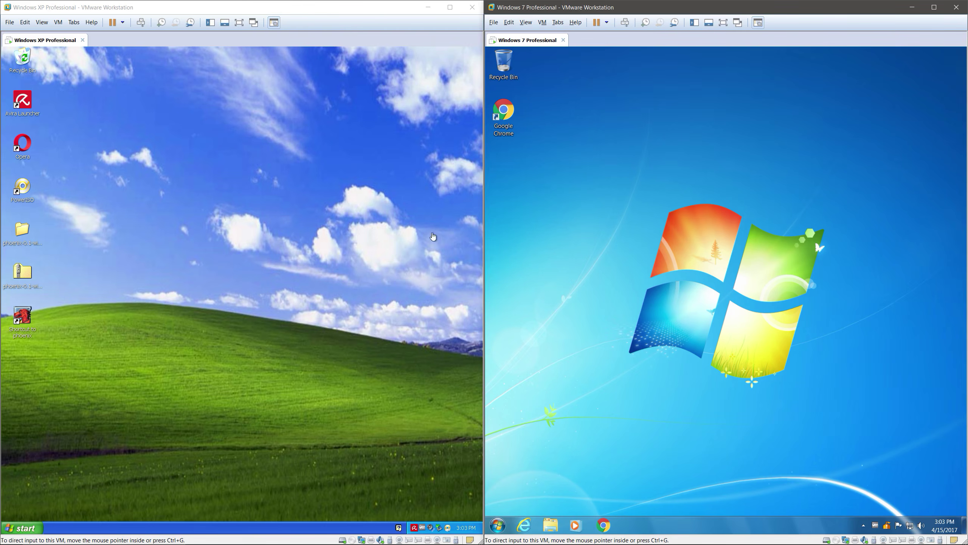
left_click(340, 233)
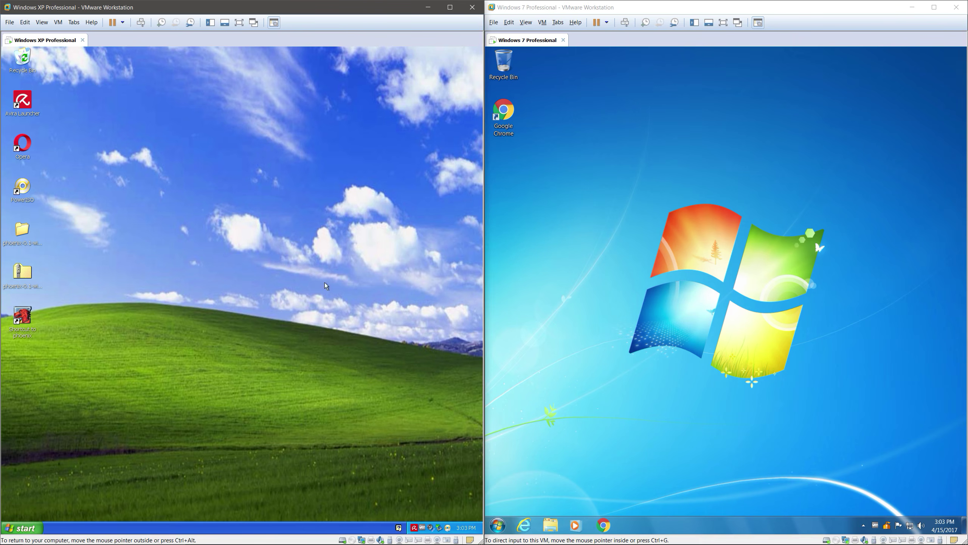
left_click(641, 223)
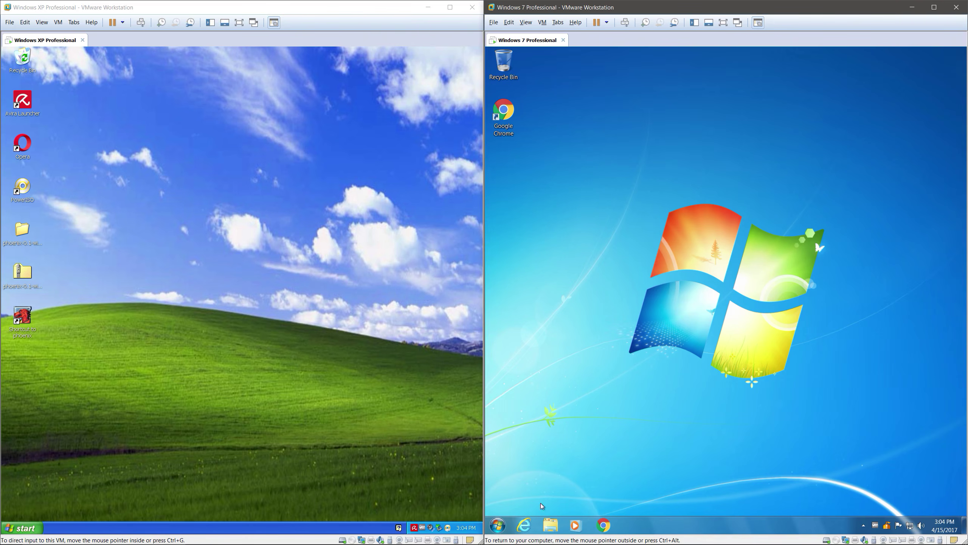
View the Start menu in Windows 7 and dismiss it each time
left_click(498, 525)
left_click(248, 378)
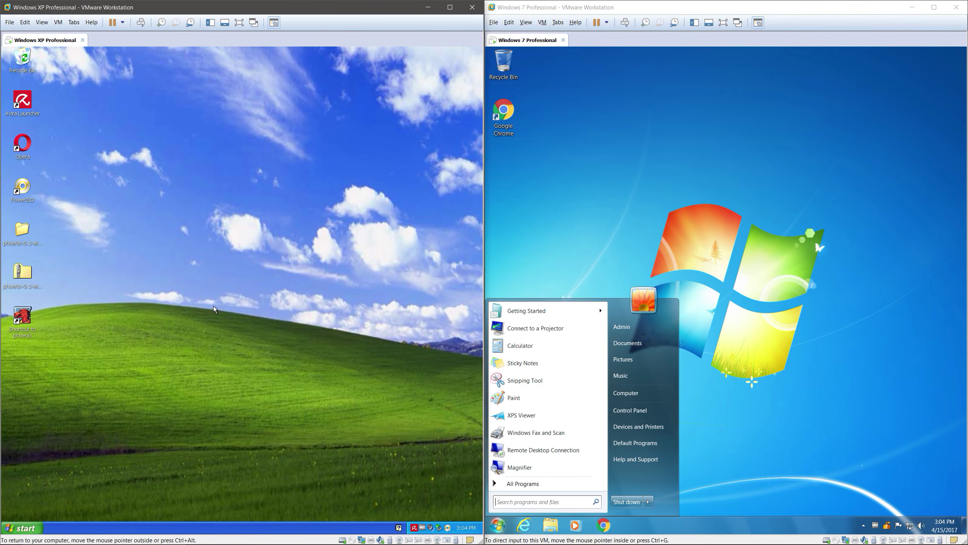
left_click(624, 237)
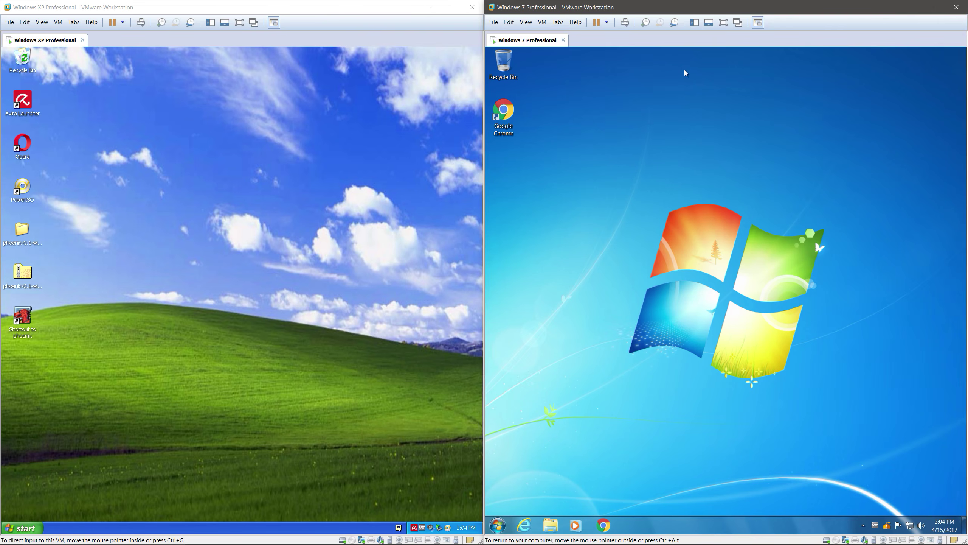
left_click(128, 227)
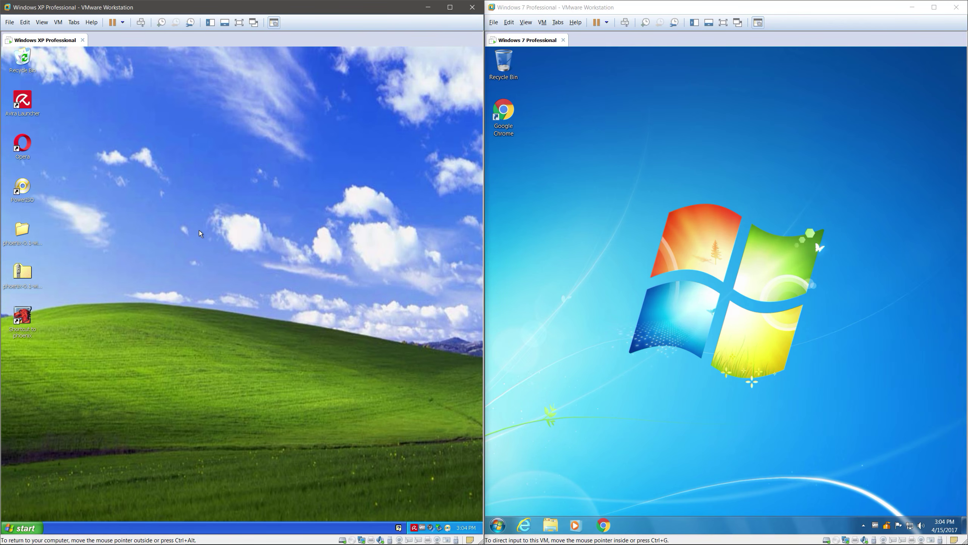
left_click(689, 286)
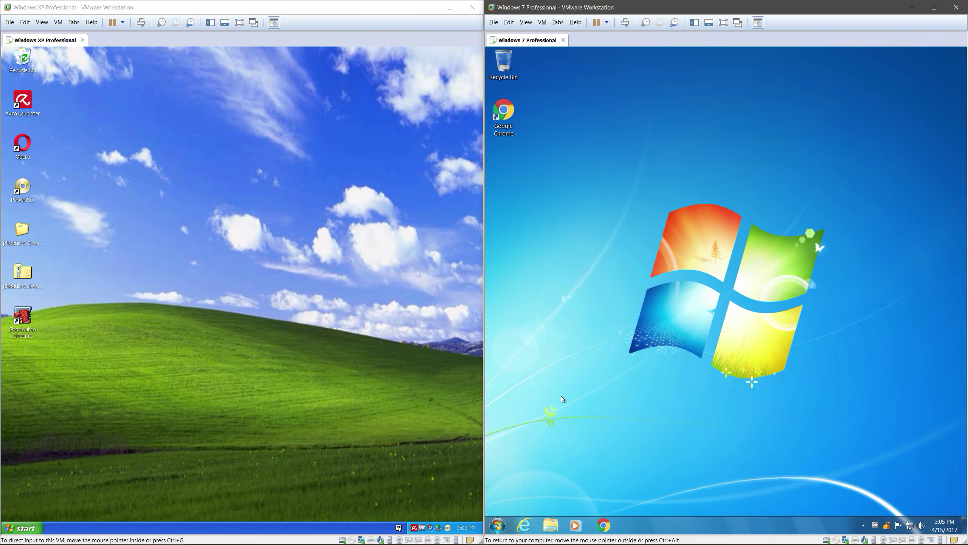
left_click(497, 526)
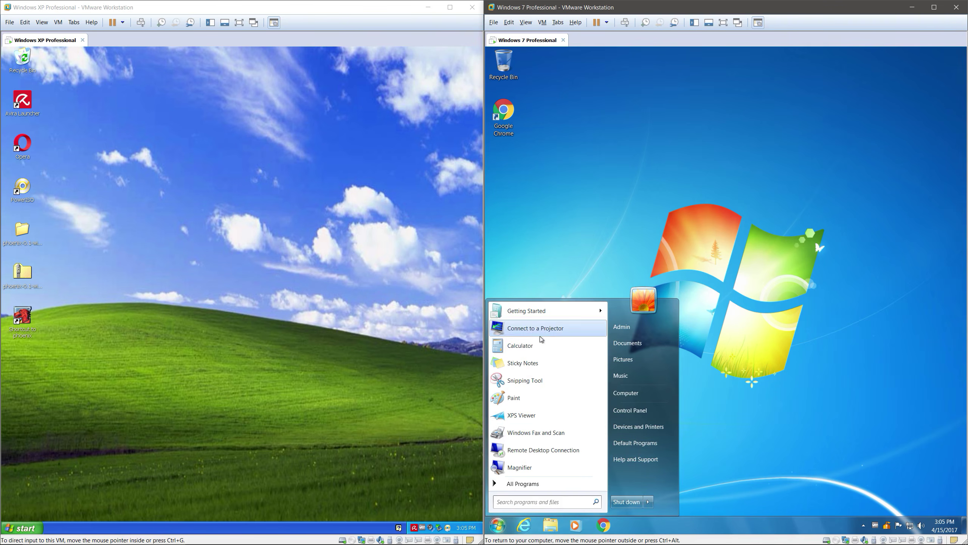
left_click(754, 293)
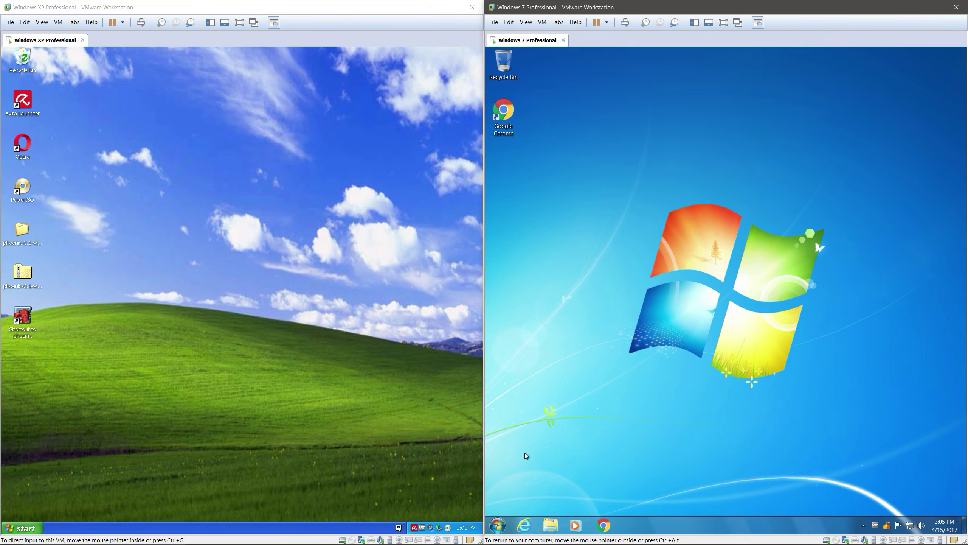
left_click(499, 523)
left_click(761, 197)
key("ctrl+alt")
key("alt+Tab")
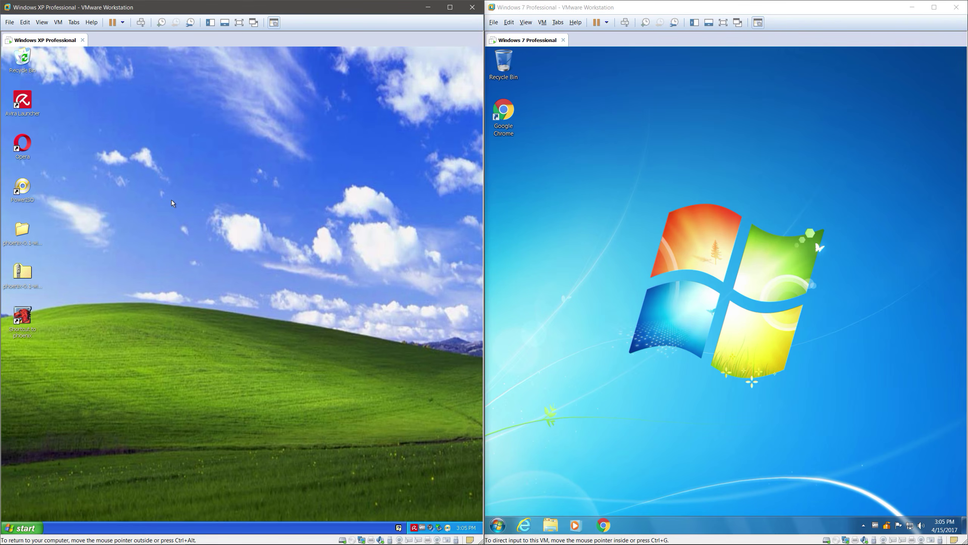
left_click(659, 232)
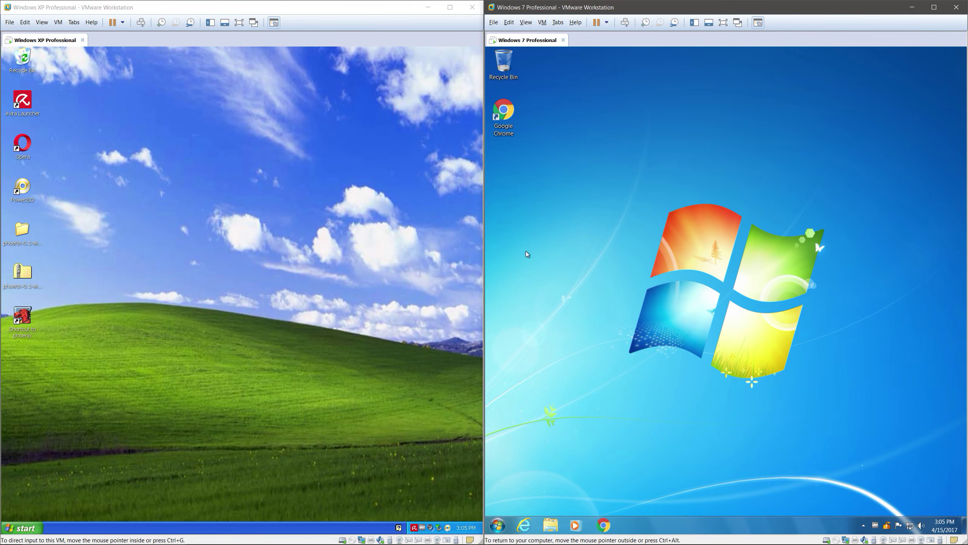
left_click(381, 214)
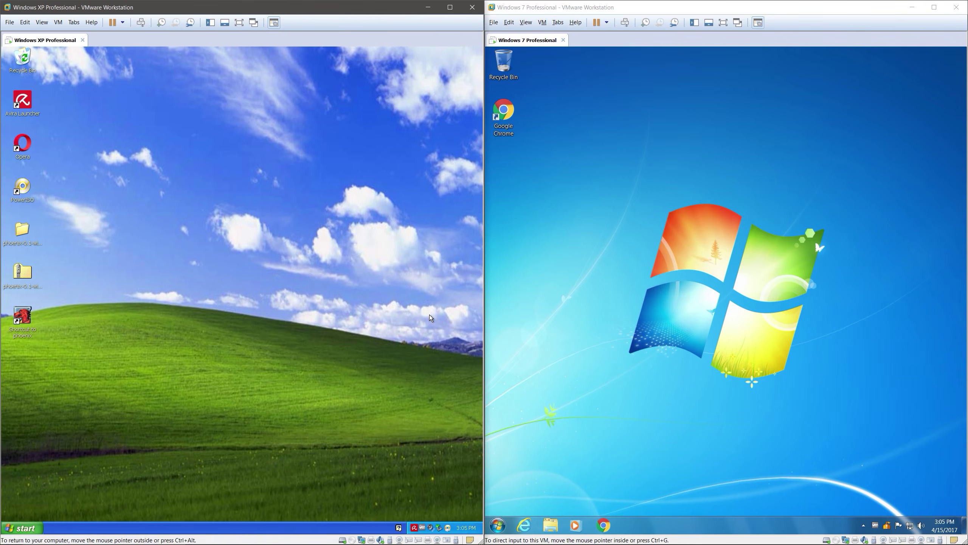
left_click(669, 261)
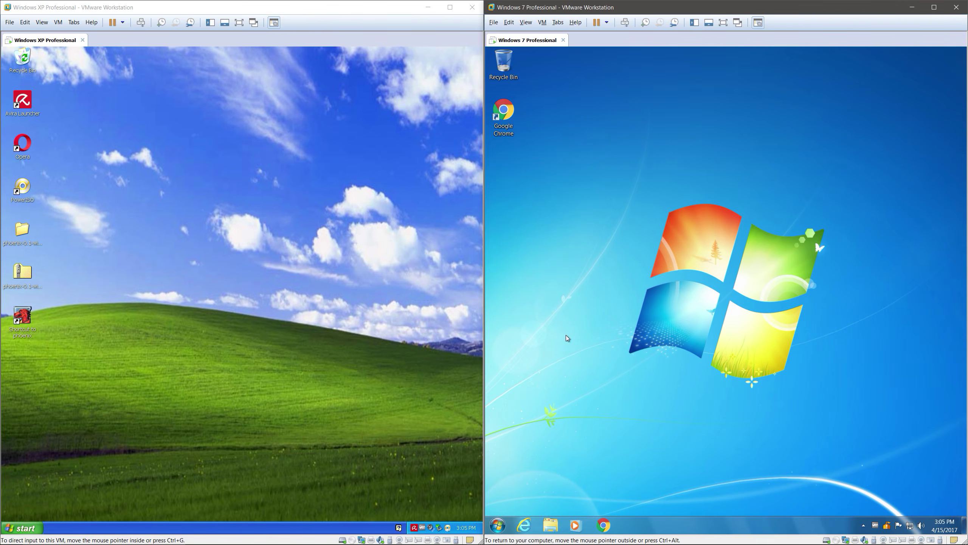
left_click(339, 266)
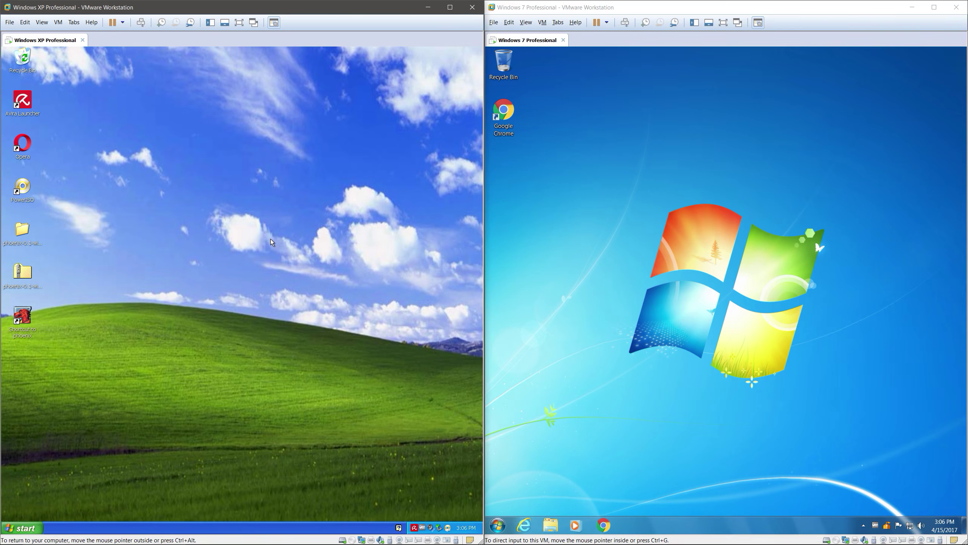
left_click(585, 275)
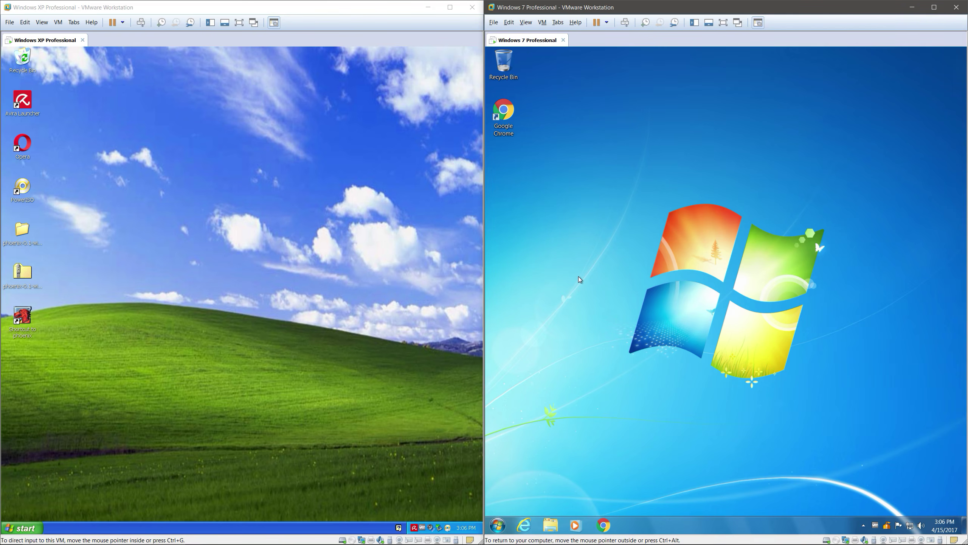
left_click(388, 245)
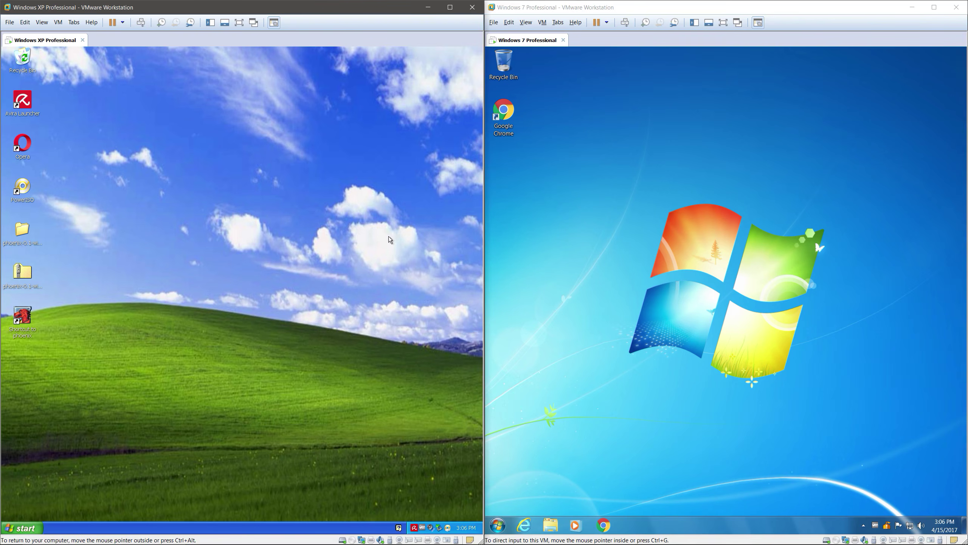
left_click(670, 253)
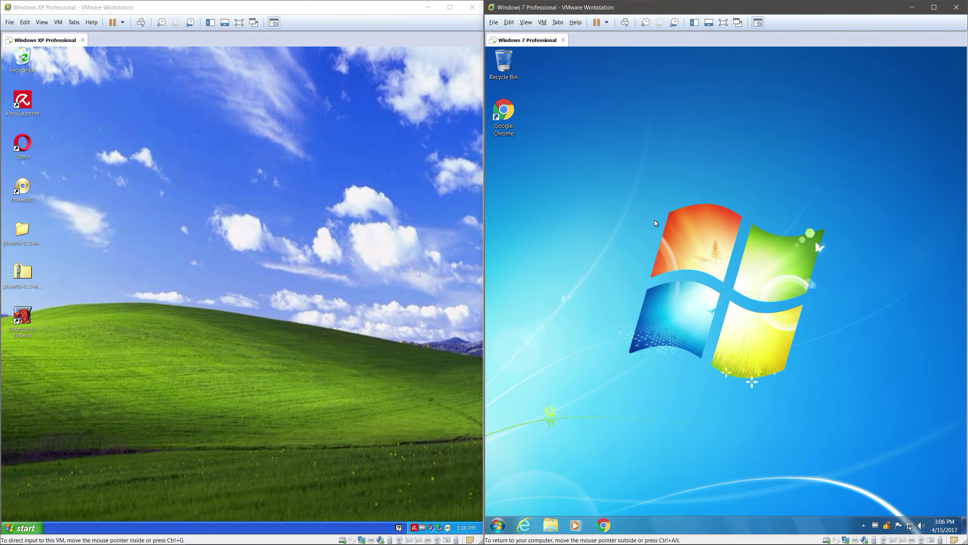
left_click(402, 111)
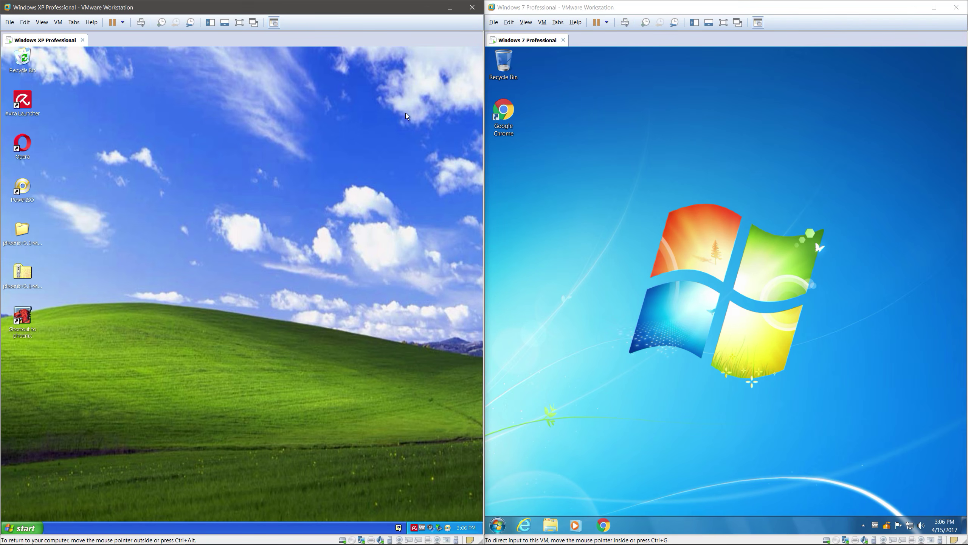
left_click(724, 219)
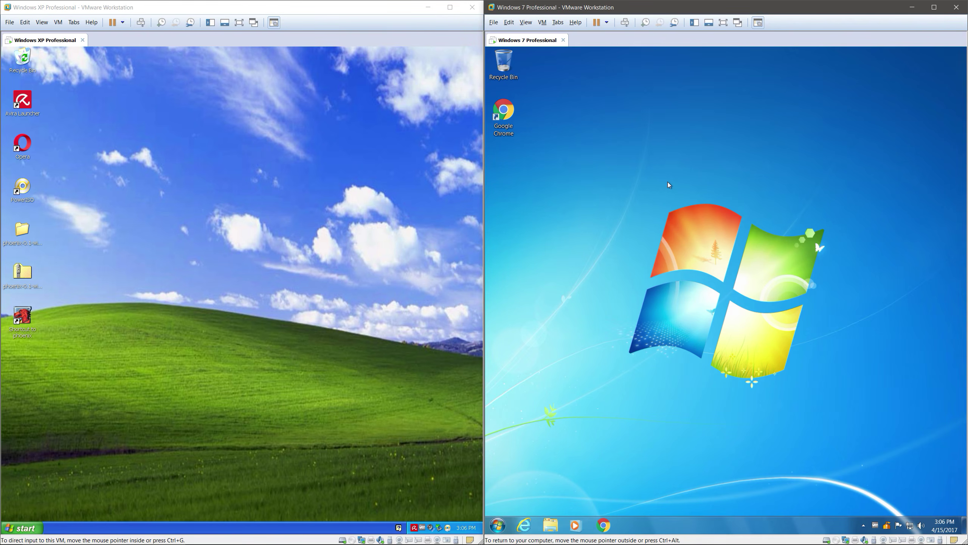
left_click(126, 165)
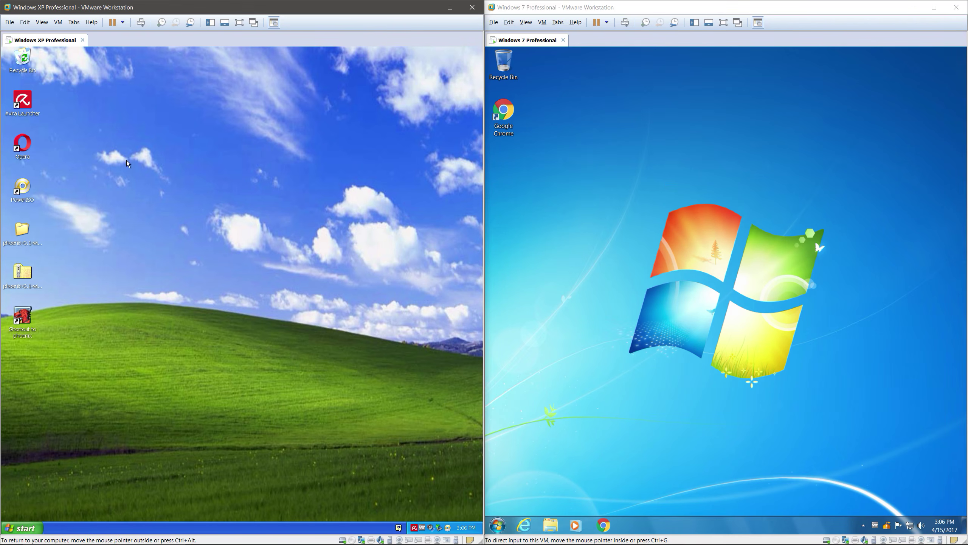
left_click(622, 163)
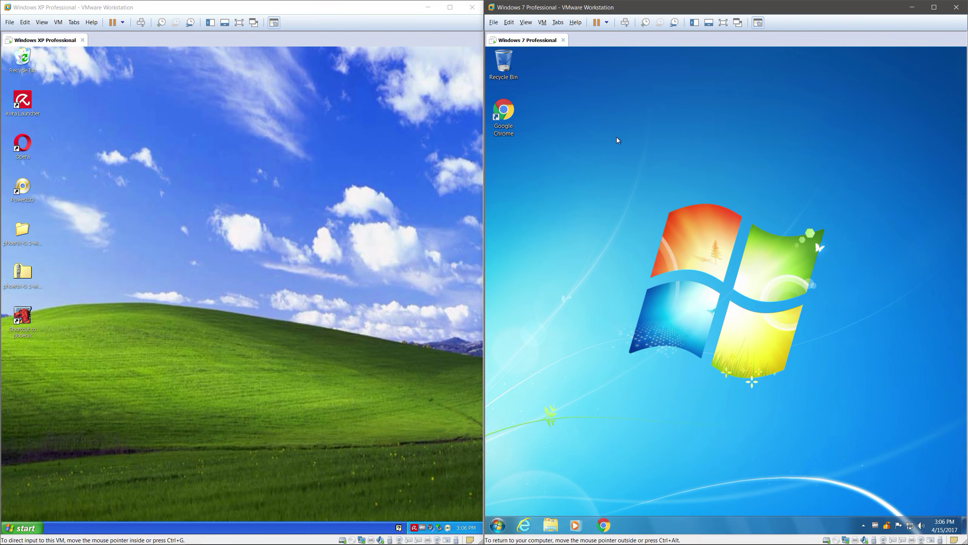
Move the Google Chrome icon beside the Recycle Bin on the Windows 7 desktop and return it to the spot beneath
left_click_drag(503, 114, 537, 115)
left_click(609, 155)
left_click(296, 173)
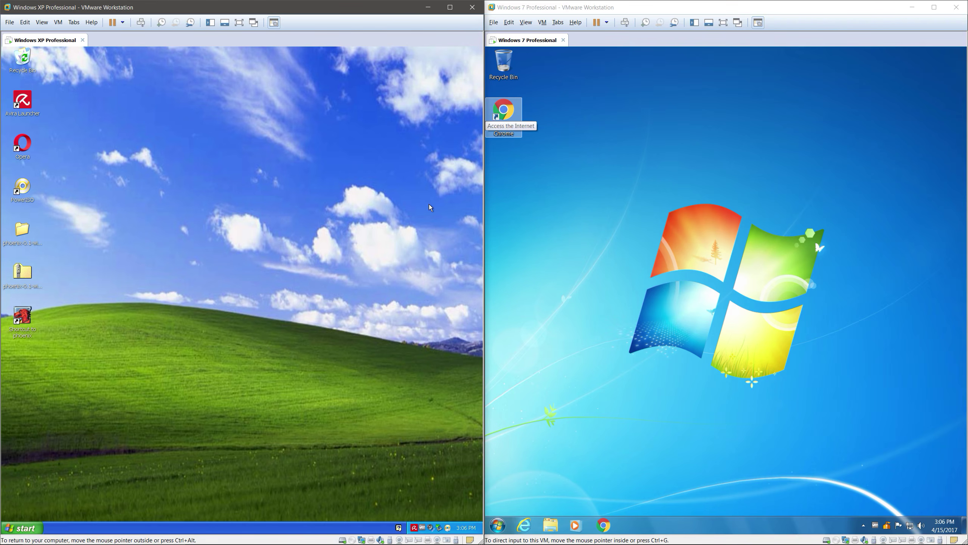
left_click_drag(506, 116, 528, 115)
left_click(565, 154)
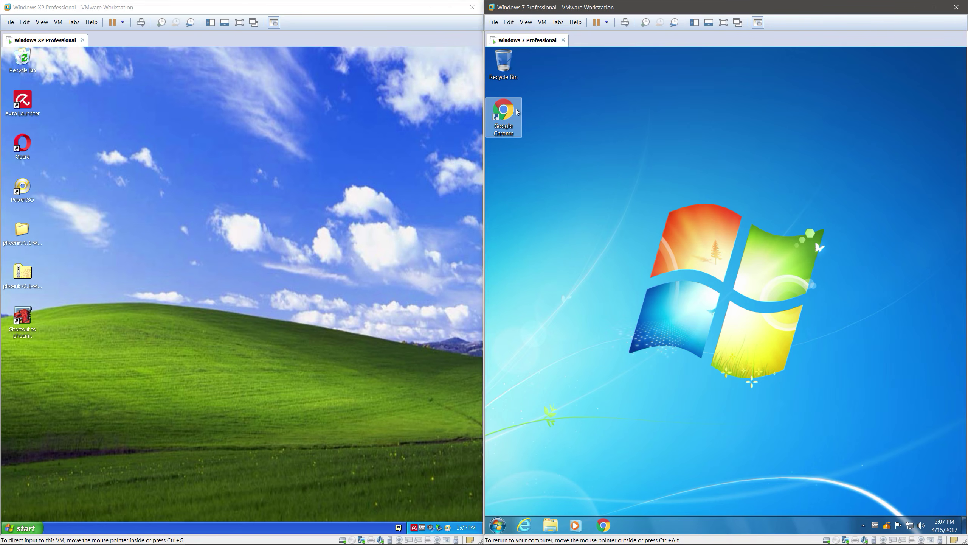
left_click_drag(511, 112, 554, 64)
left_click(631, 145)
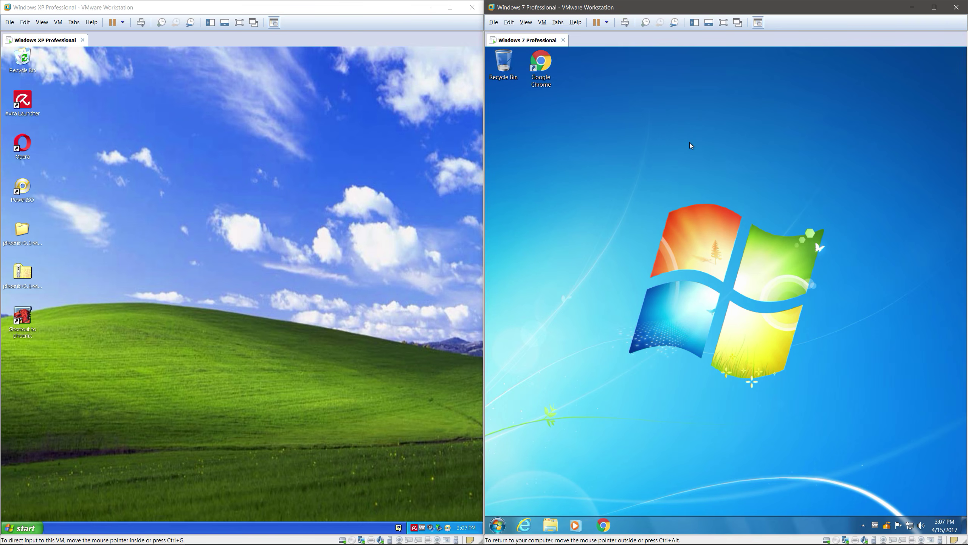
left_click_drag(541, 65, 503, 113)
left_click(294, 247)
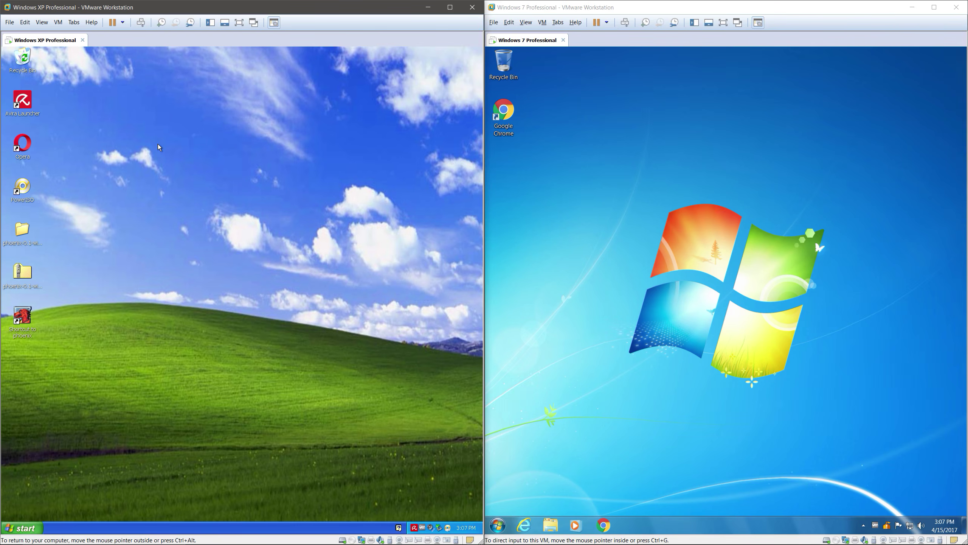
left_click(590, 185)
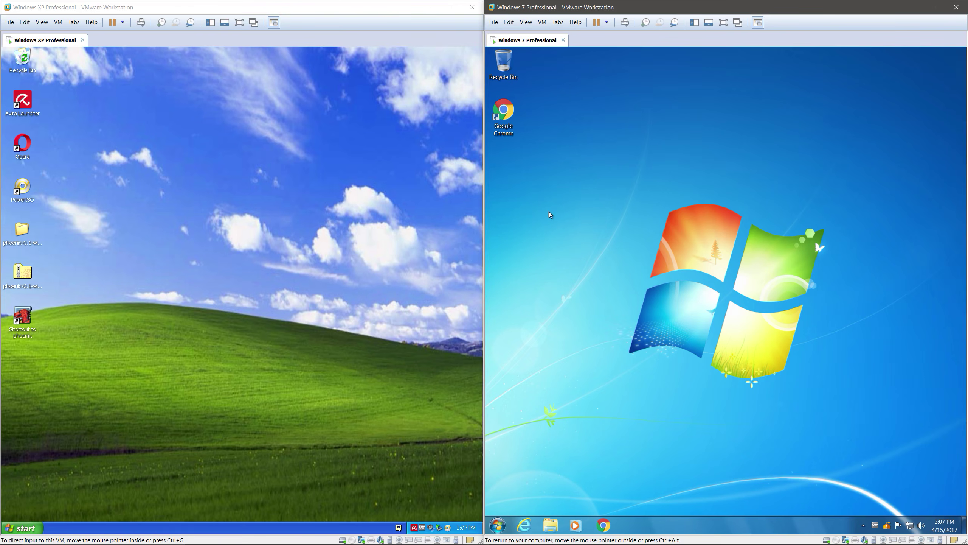
left_click(504, 116)
left_click(633, 278)
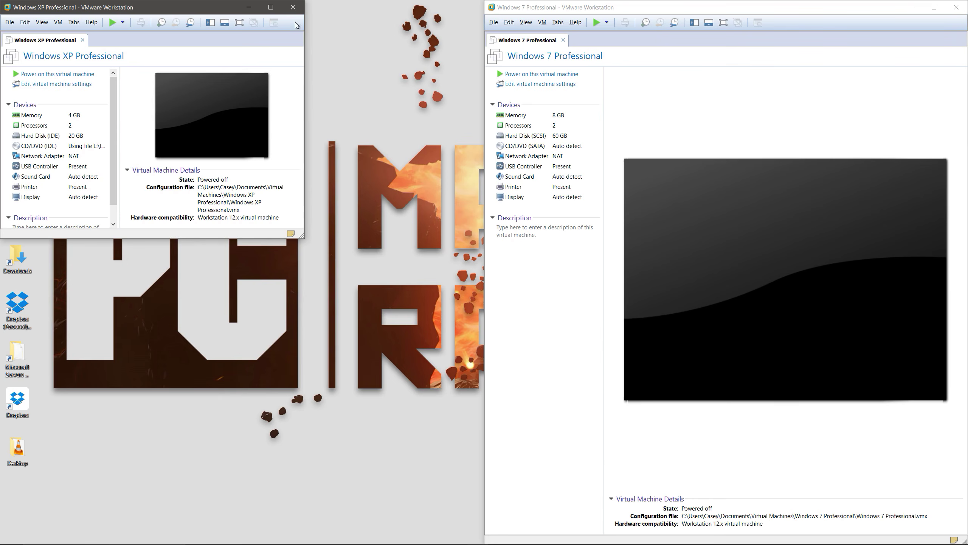
Snap the powered-off virtual machines' windows side by side, Windows XP Professional on the left half and Windows 7 Professional on the right half
left_click_drag(198, 7, 1, 122)
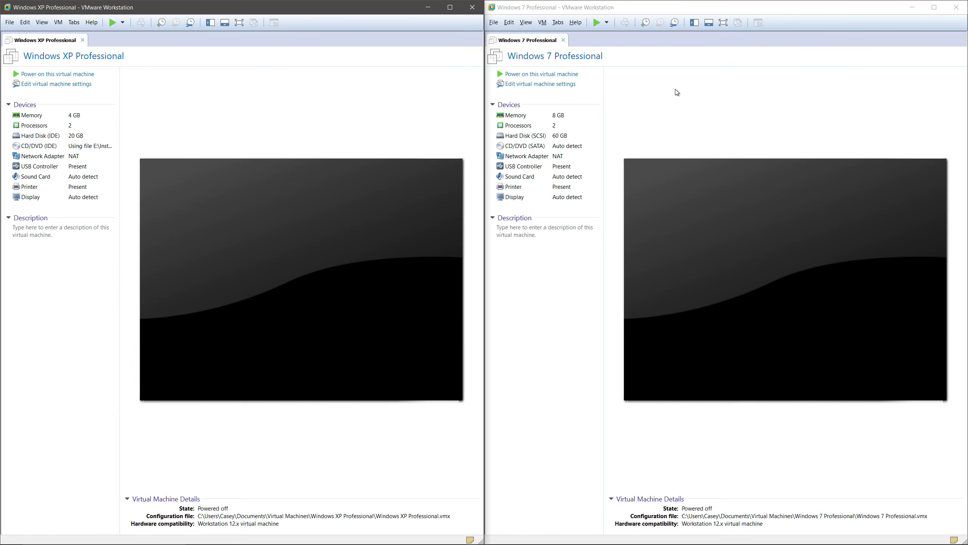
left_click_drag(320, 8, 1, 237)
left_click(659, 15)
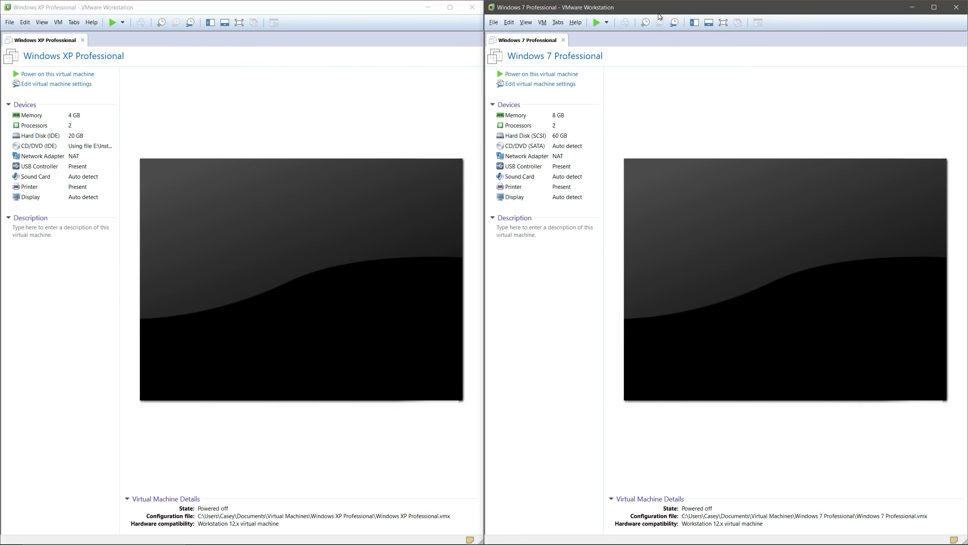
left_click_drag(665, 10, 615, 23)
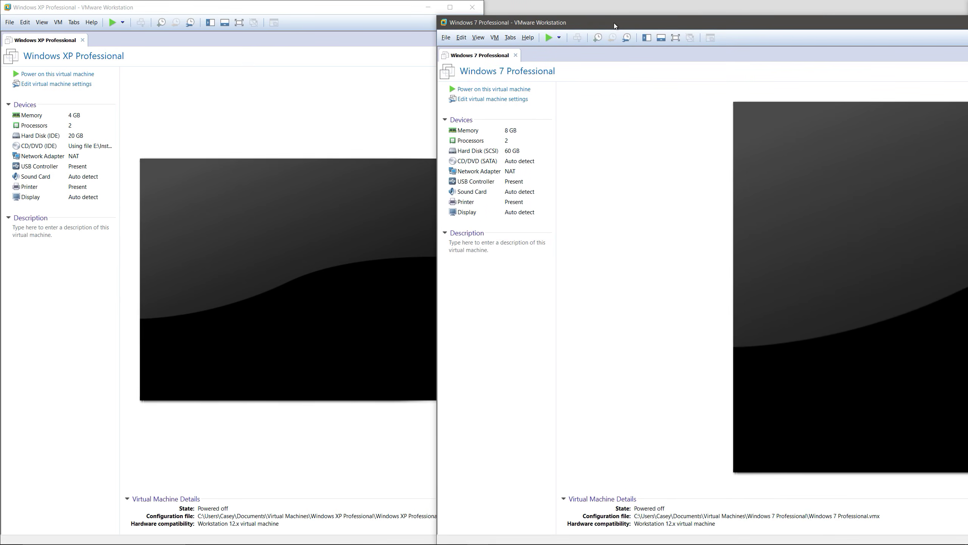
key("super+Right")
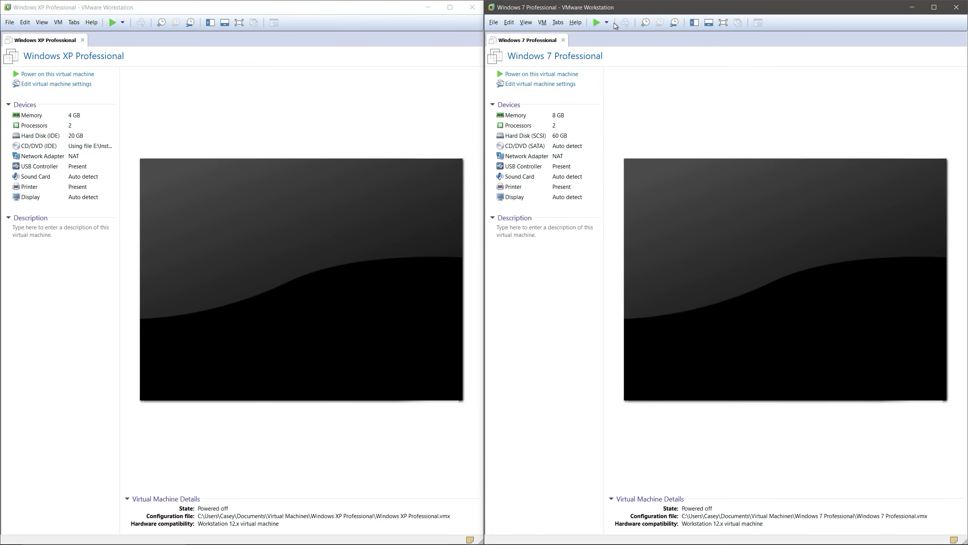